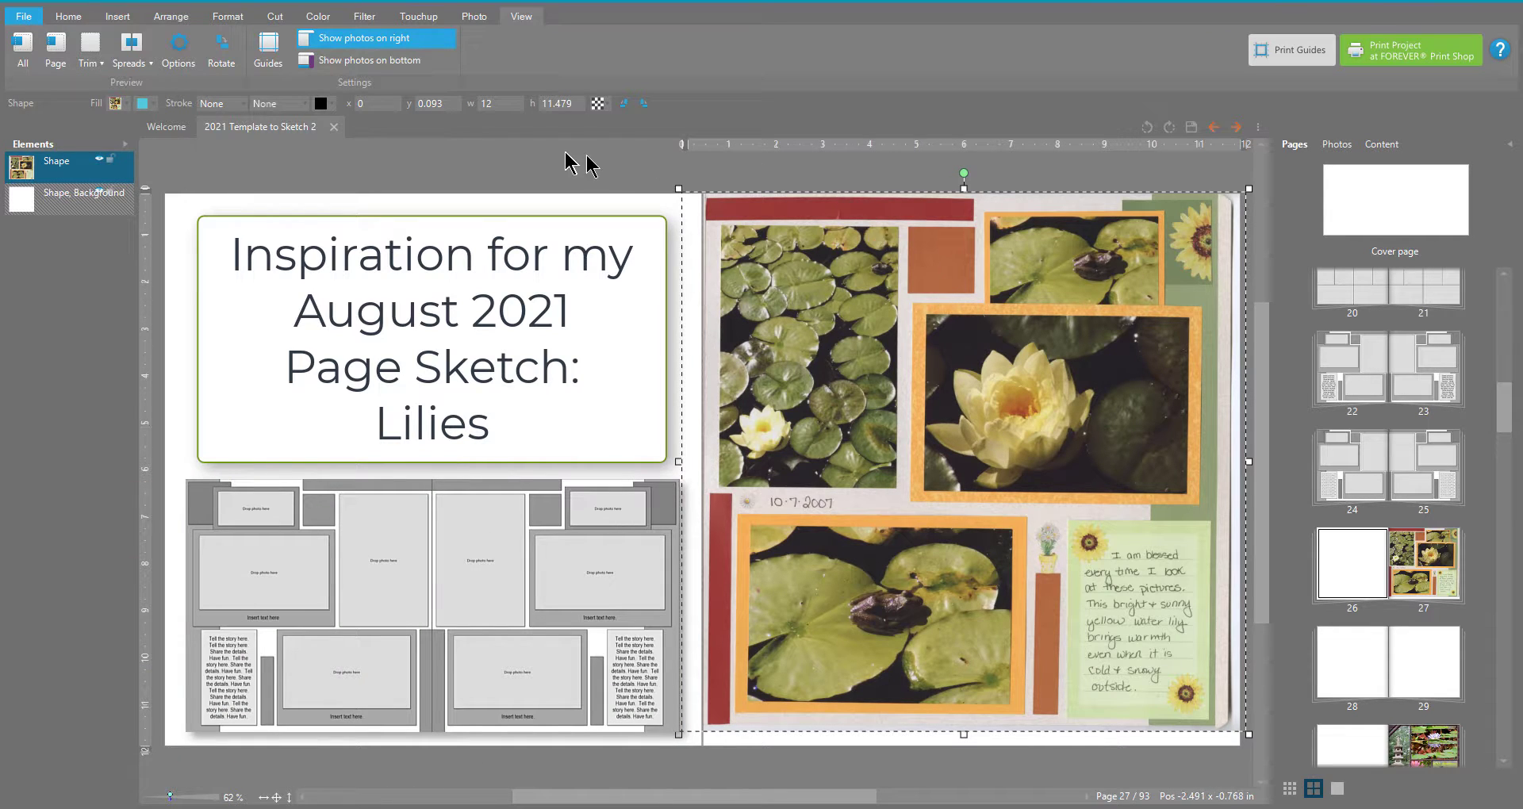
Step: Lock the scanned layout image on page 27 and start inserting a square shape
{"action": "left_click", "coordinate": [110, 160]}
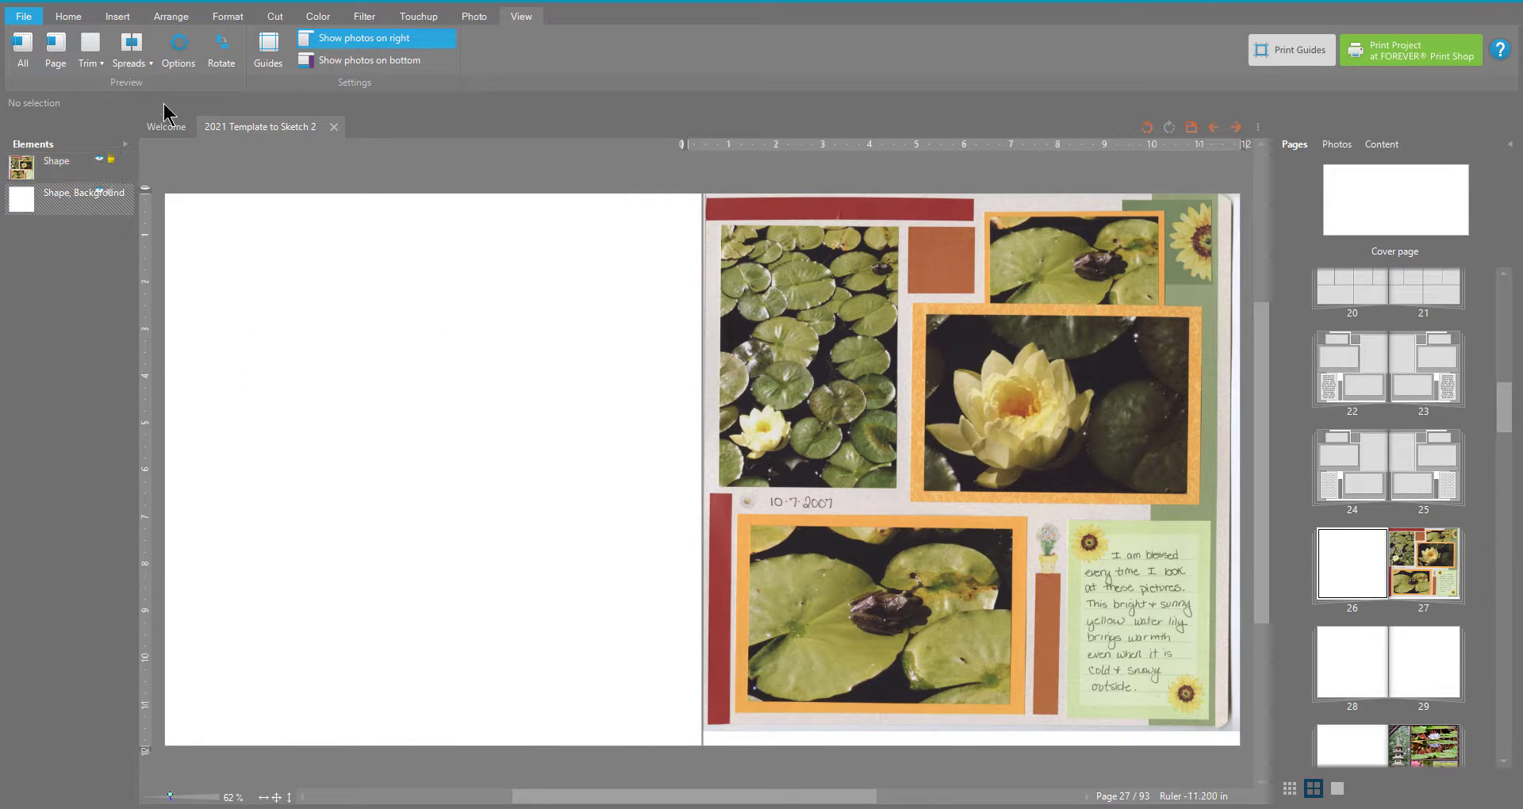
{"action": "left_click", "coordinate": [118, 14]}
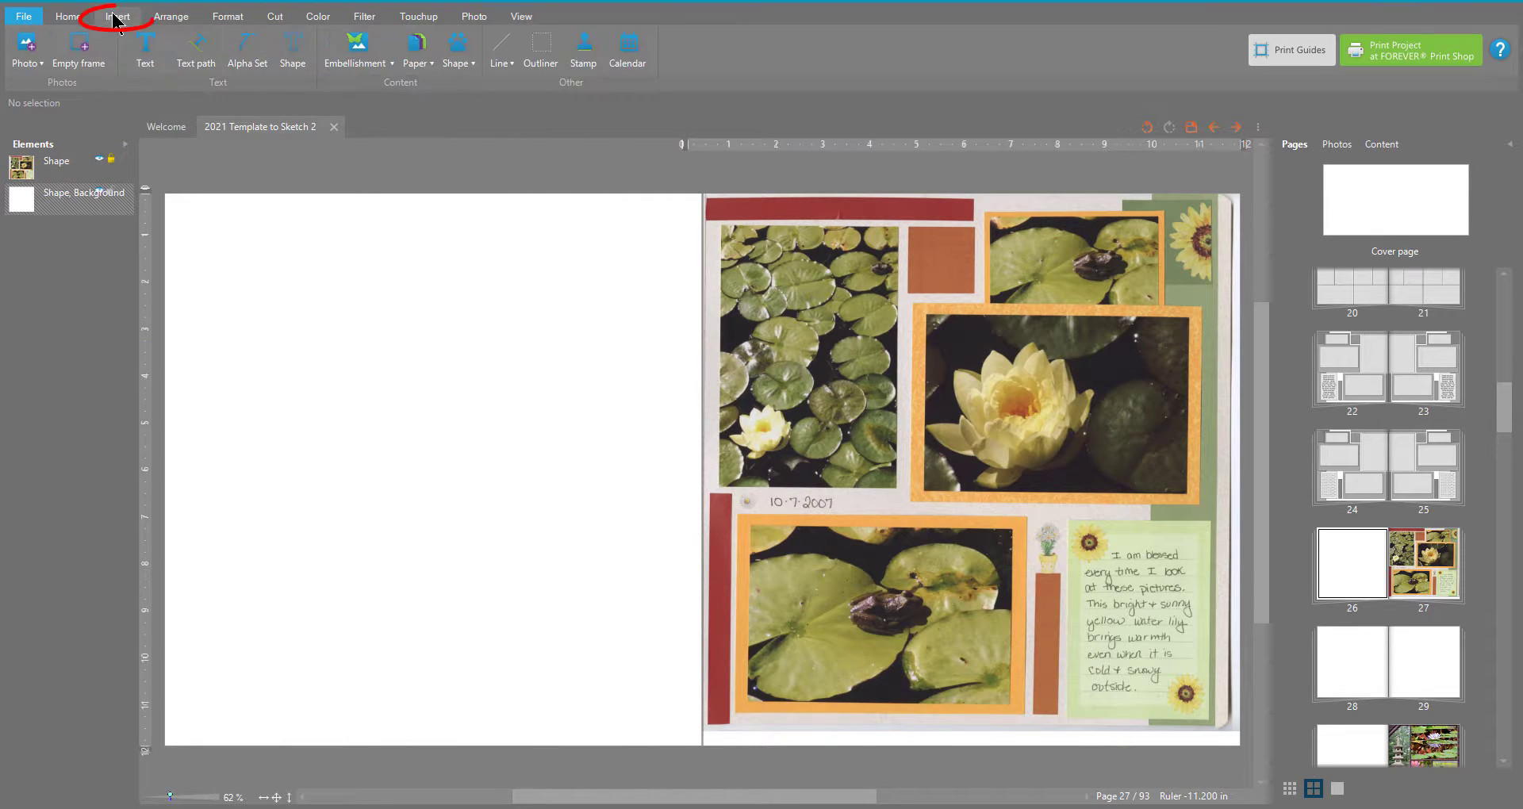
{"action": "left_click", "coordinate": [467, 59]}
{"action": "left_click", "coordinate": [476, 82]}
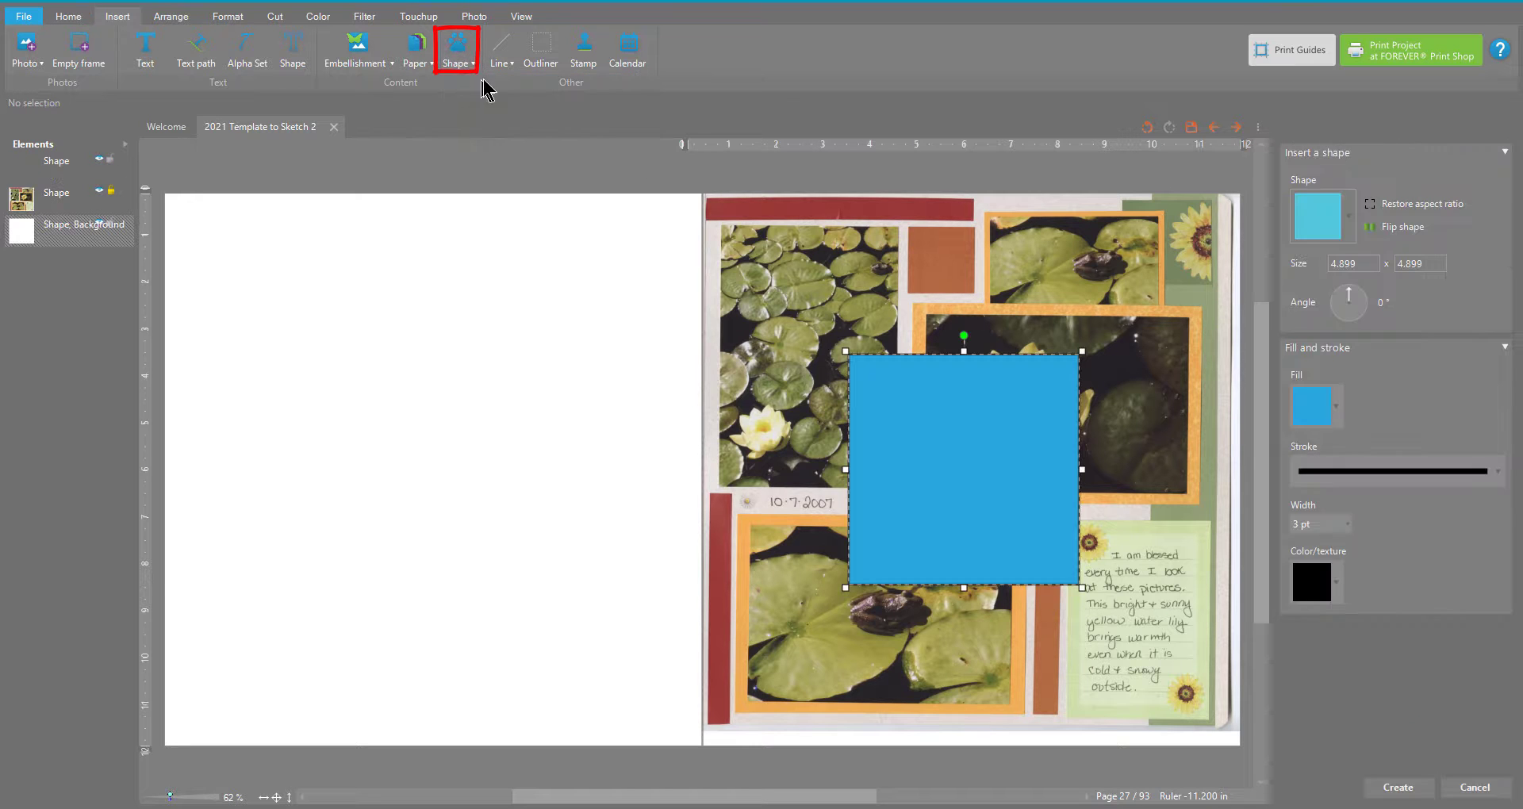
Step: Move and resize the new shape to cover the red strip along the layout's upper edge, about 5.66 x 0.49 in
{"action": "left_click_drag", "start_coordinate": [936, 373], "coordinate": [783, 233]}
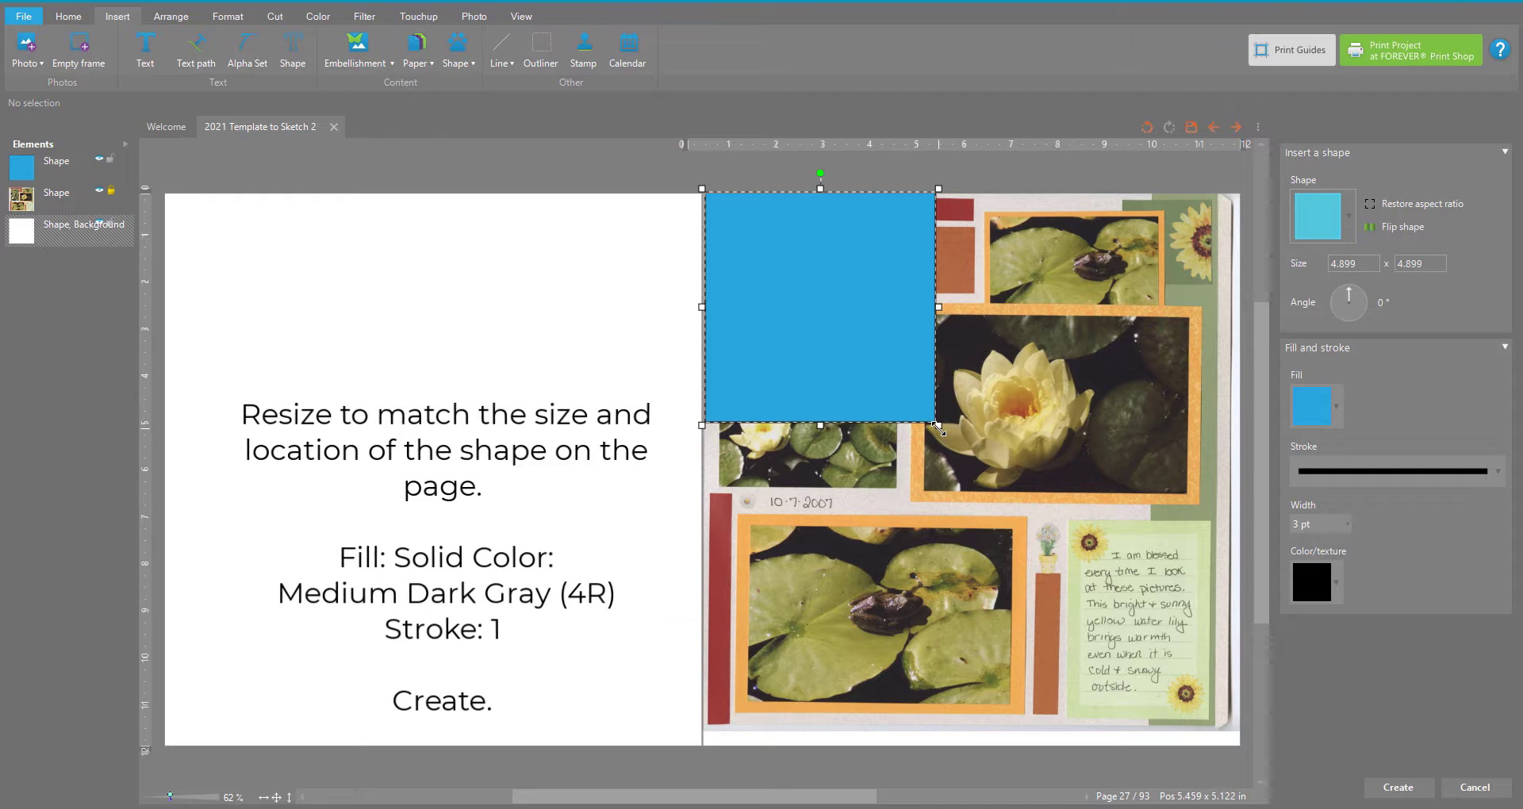
{"action": "left_click_drag", "start_coordinate": [936, 426], "coordinate": [959, 206]}
{"action": "key", "text": "Down"}
{"action": "key", "text": "Down"}
{"action": "key", "text": "Down"}
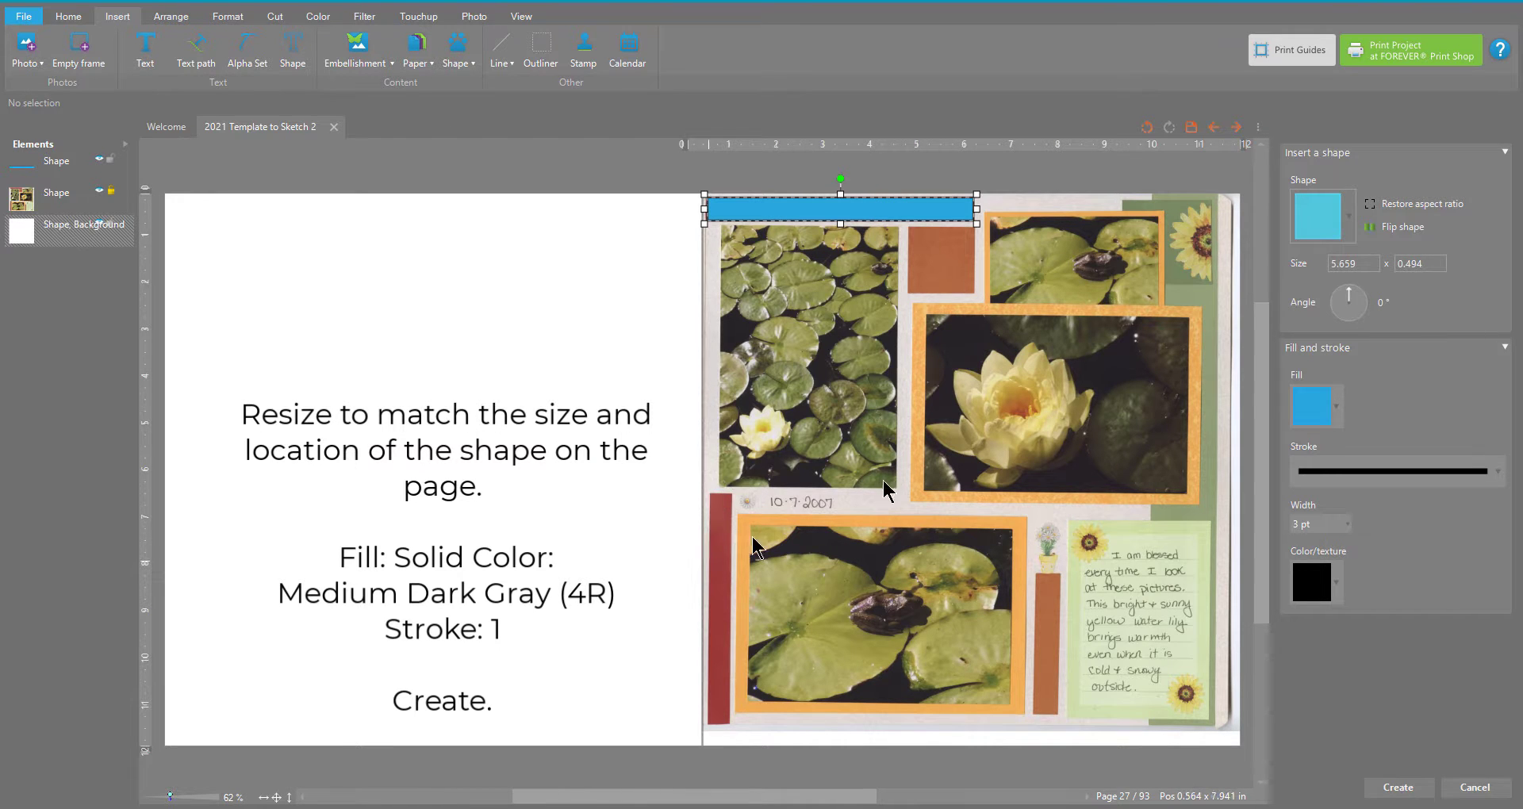
Step: Fill the strip with solid medium dark gray, the fourth standard gray from the dark end
{"action": "left_click", "coordinate": [1293, 412]}
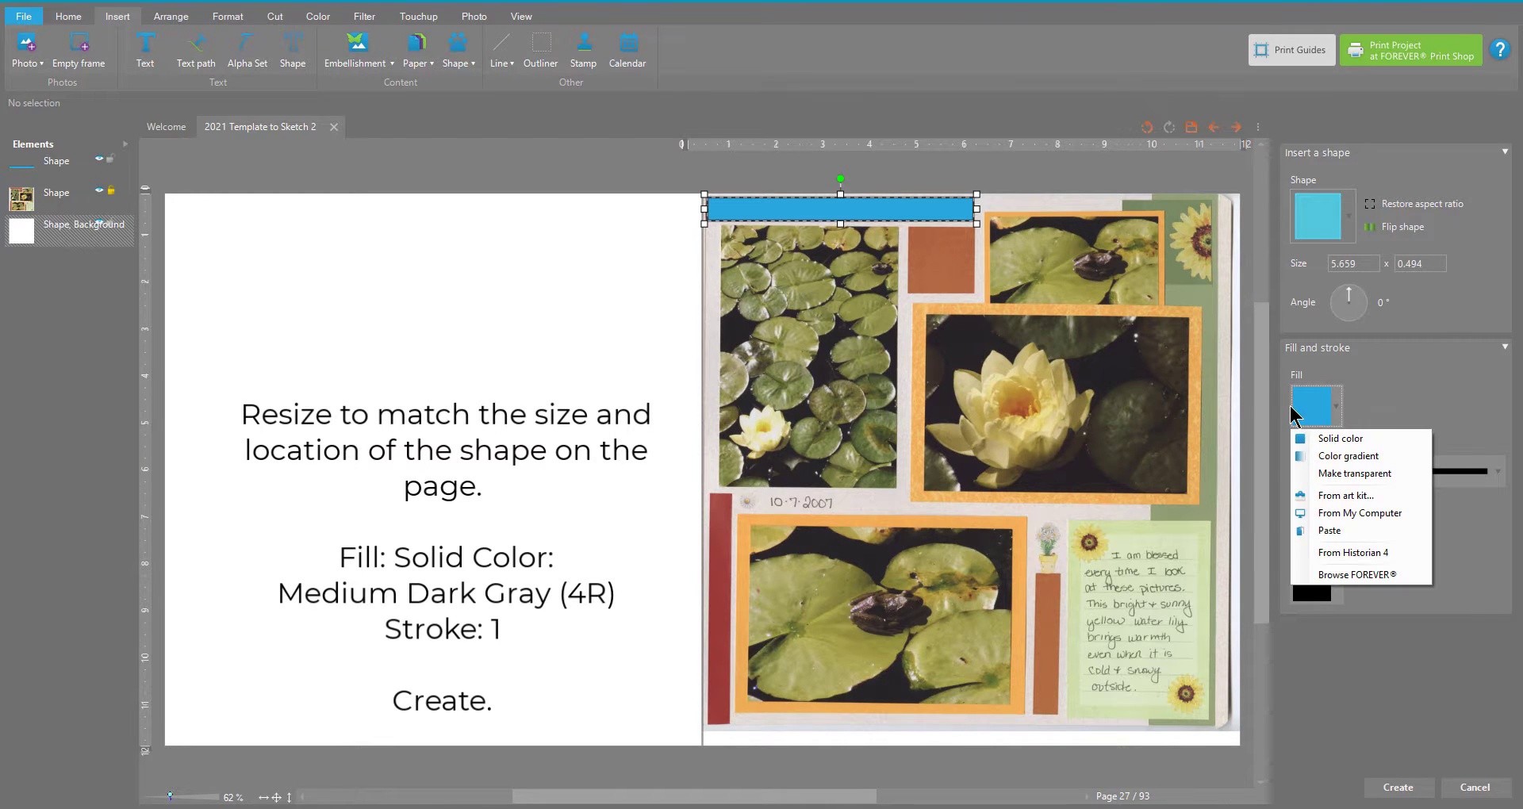
{"action": "left_click", "coordinate": [1339, 439]}
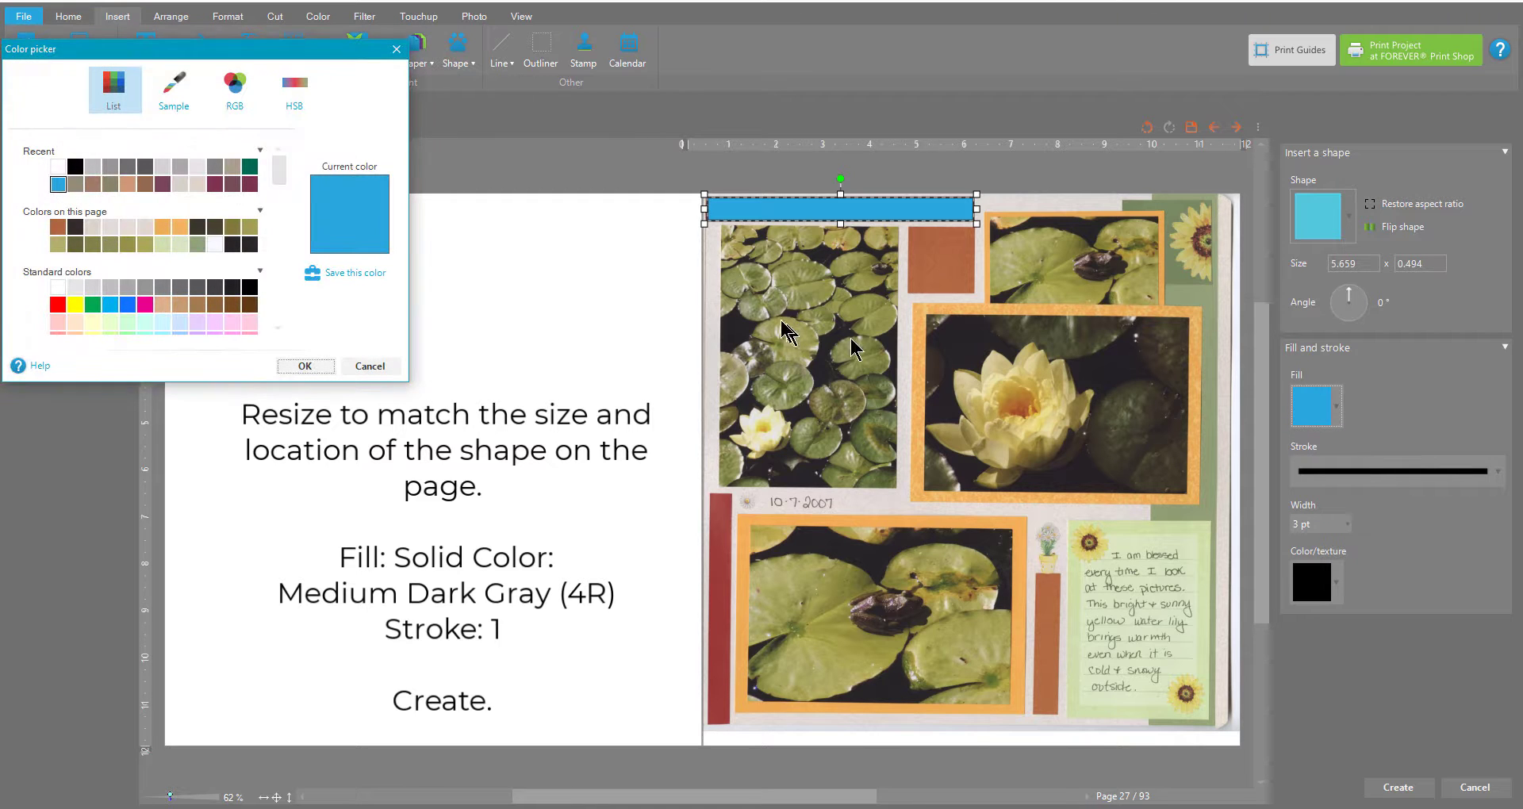
{"action": "left_click", "coordinate": [214, 287]}
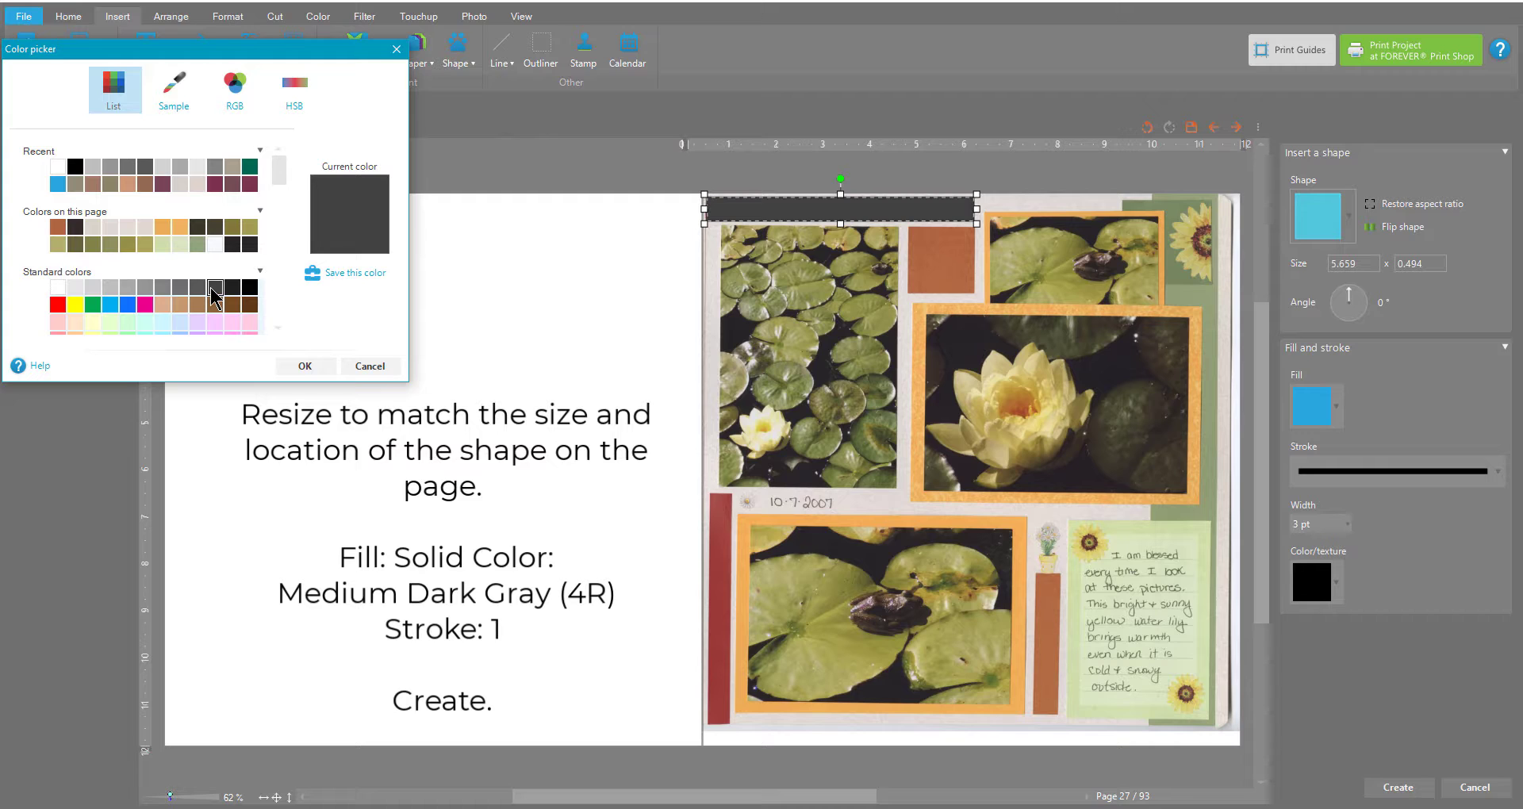
{"action": "left_click", "coordinate": [199, 289]}
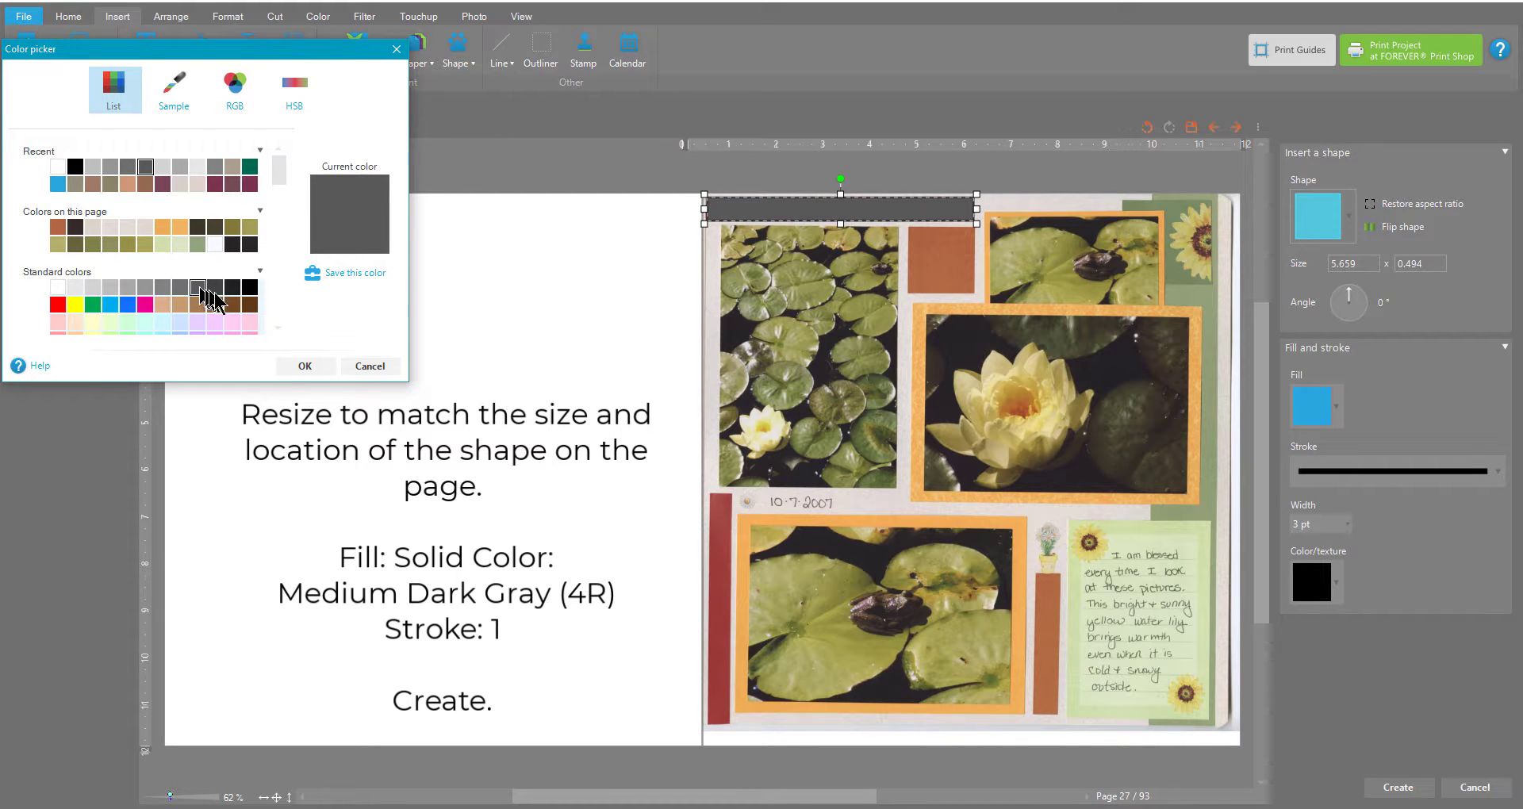
{"action": "left_click", "coordinate": [305, 365]}
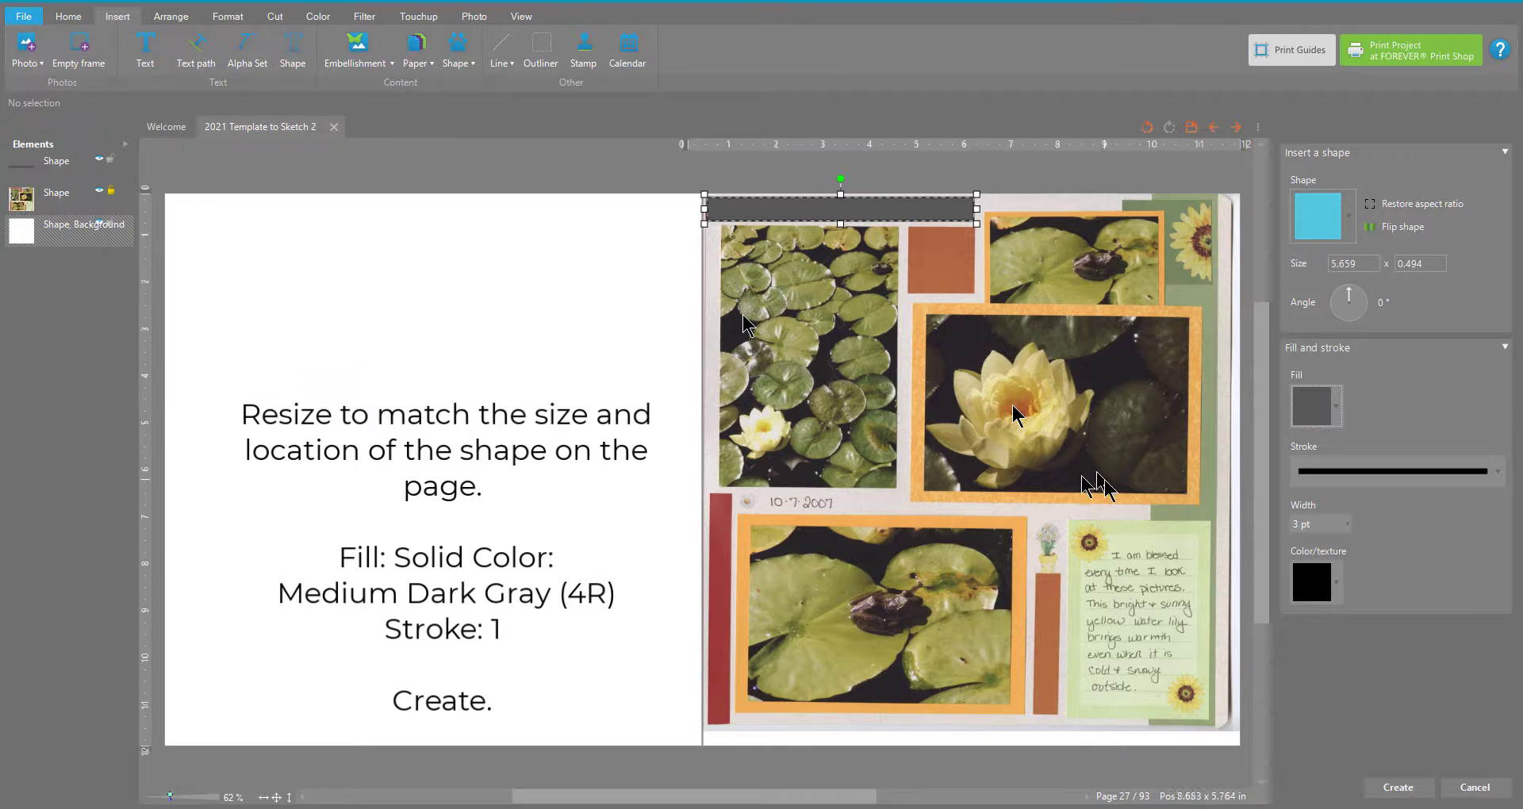
Step: Set the strip's stroke width to 1 pt and create the shape
{"action": "left_click", "coordinate": [1348, 527]}
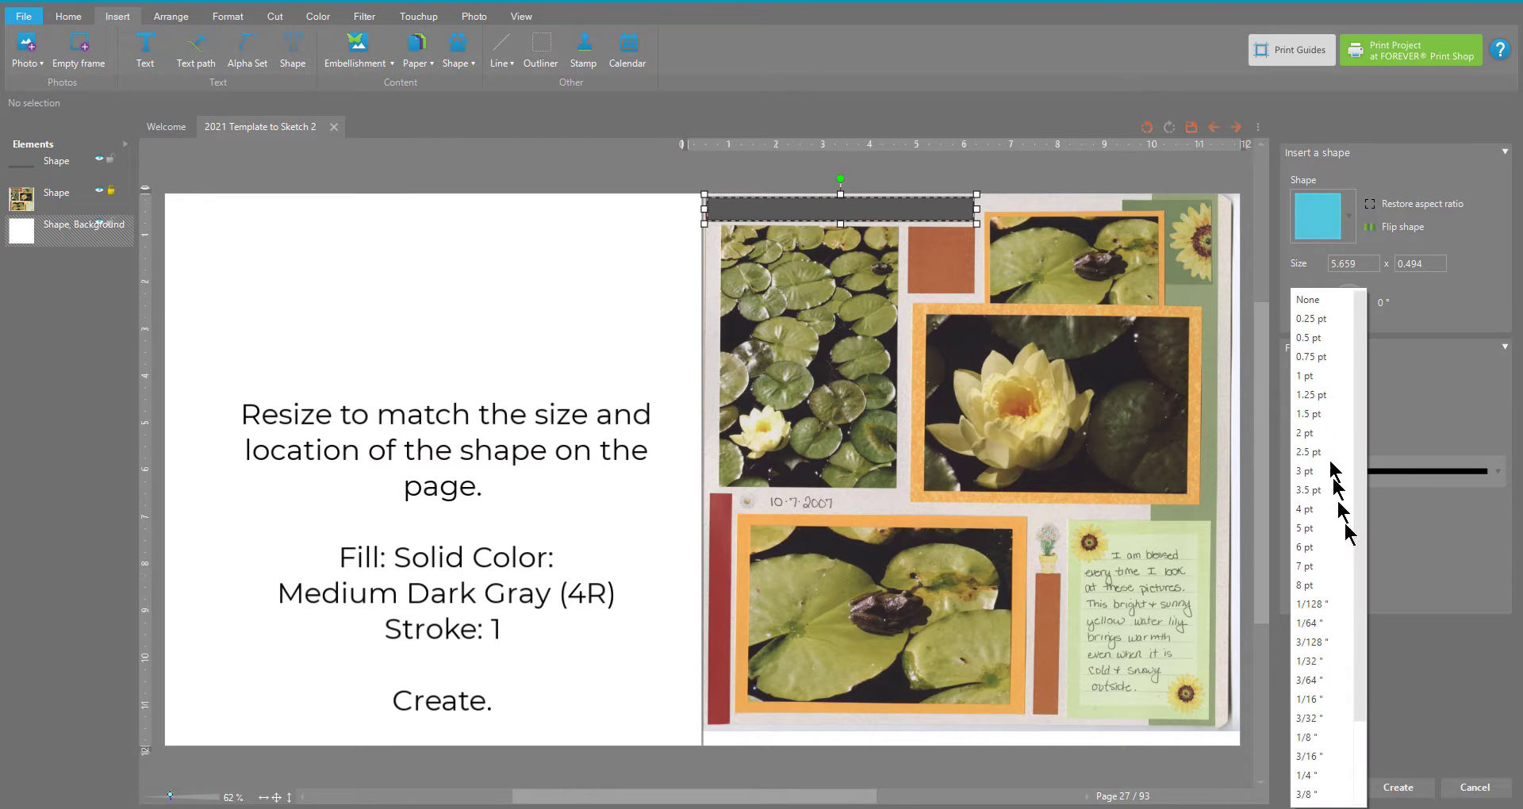
{"action": "left_click", "coordinate": [1307, 378]}
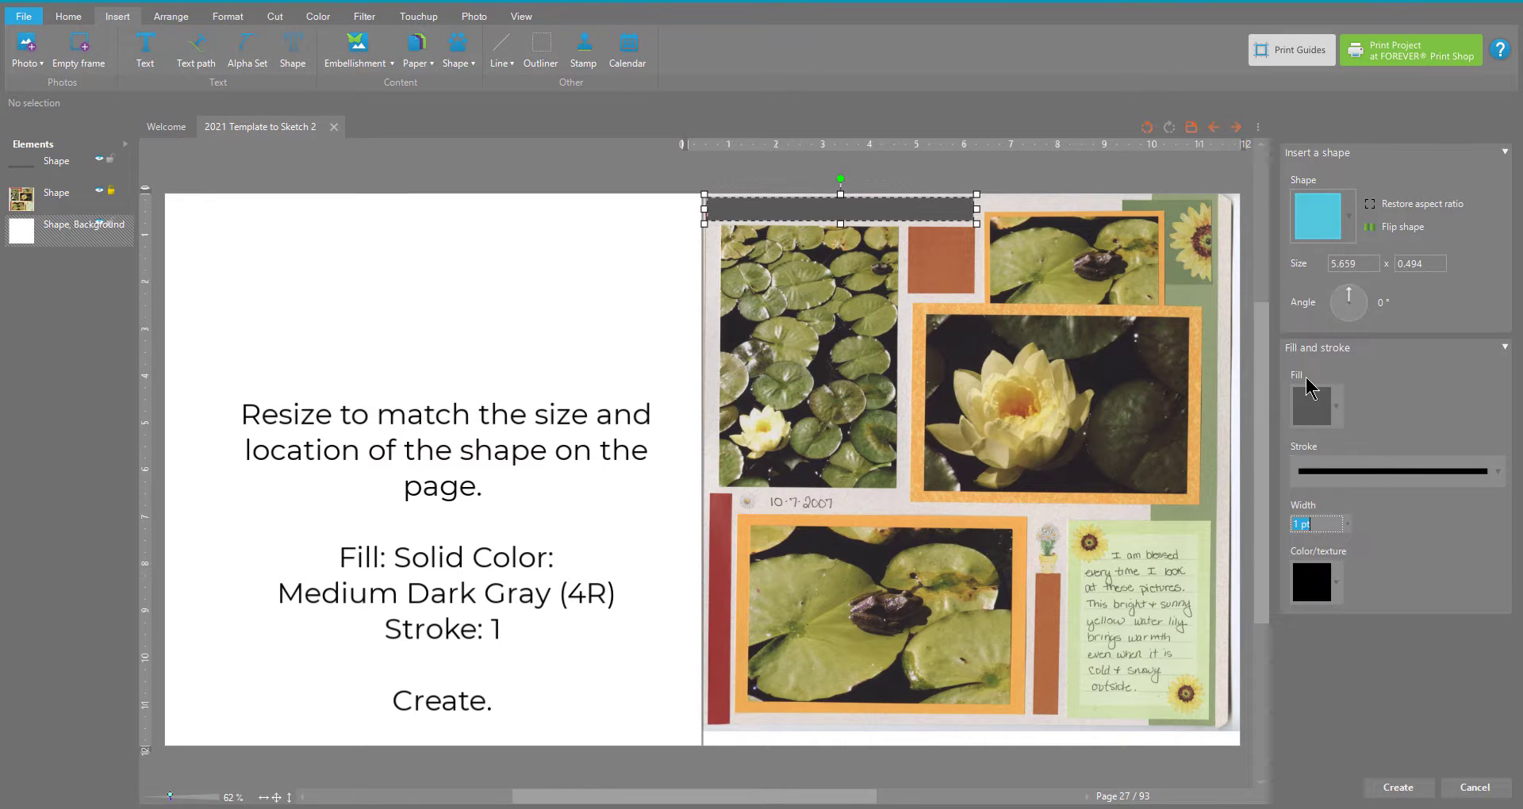
{"action": "left_click", "coordinate": [1398, 788]}
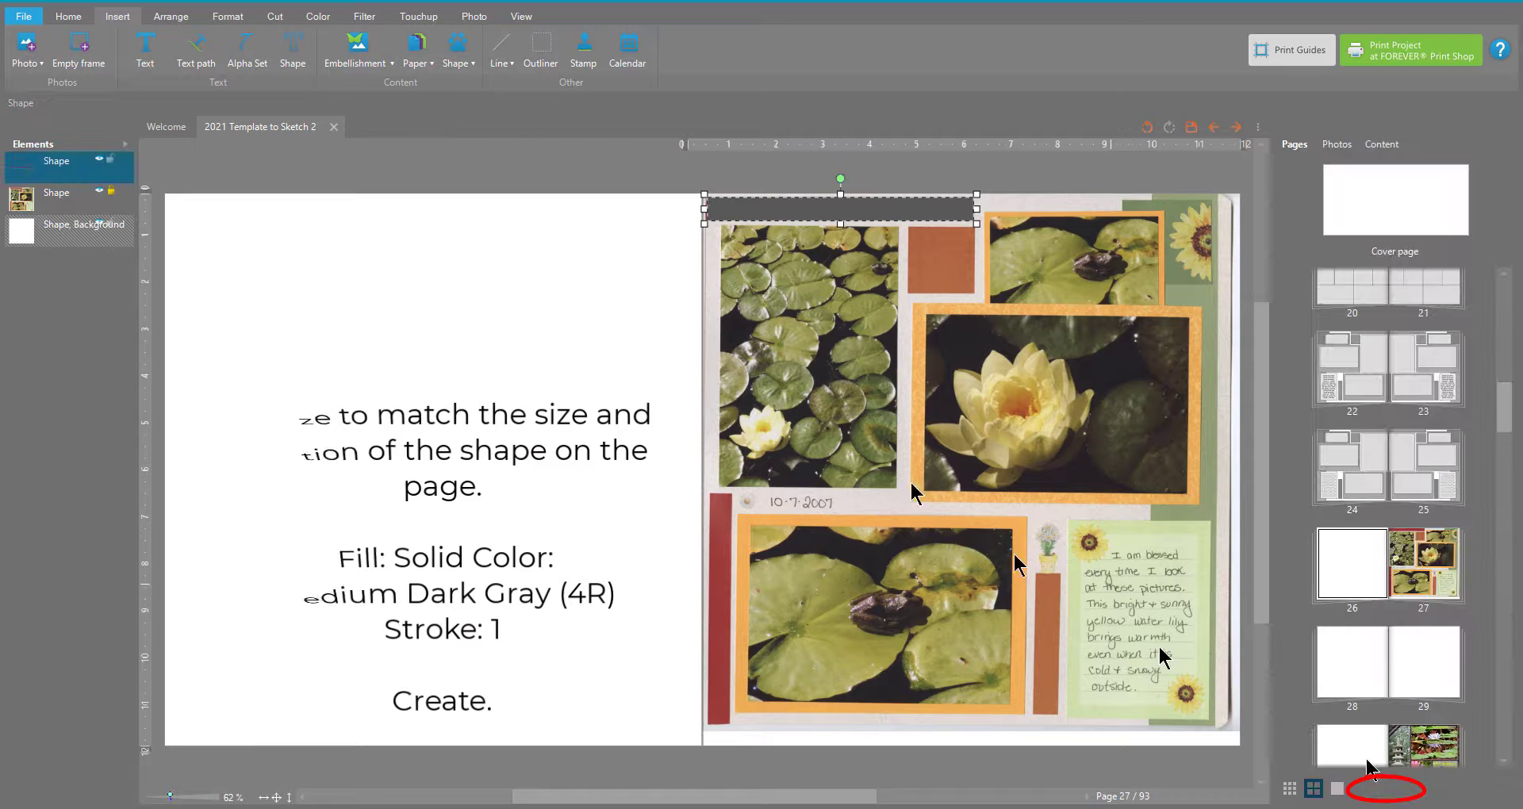
Step: Duplicate the dark gray strip, move the copy over the lower photo and unlock its aspect ratio
{"action": "left_click", "coordinate": [227, 18]}
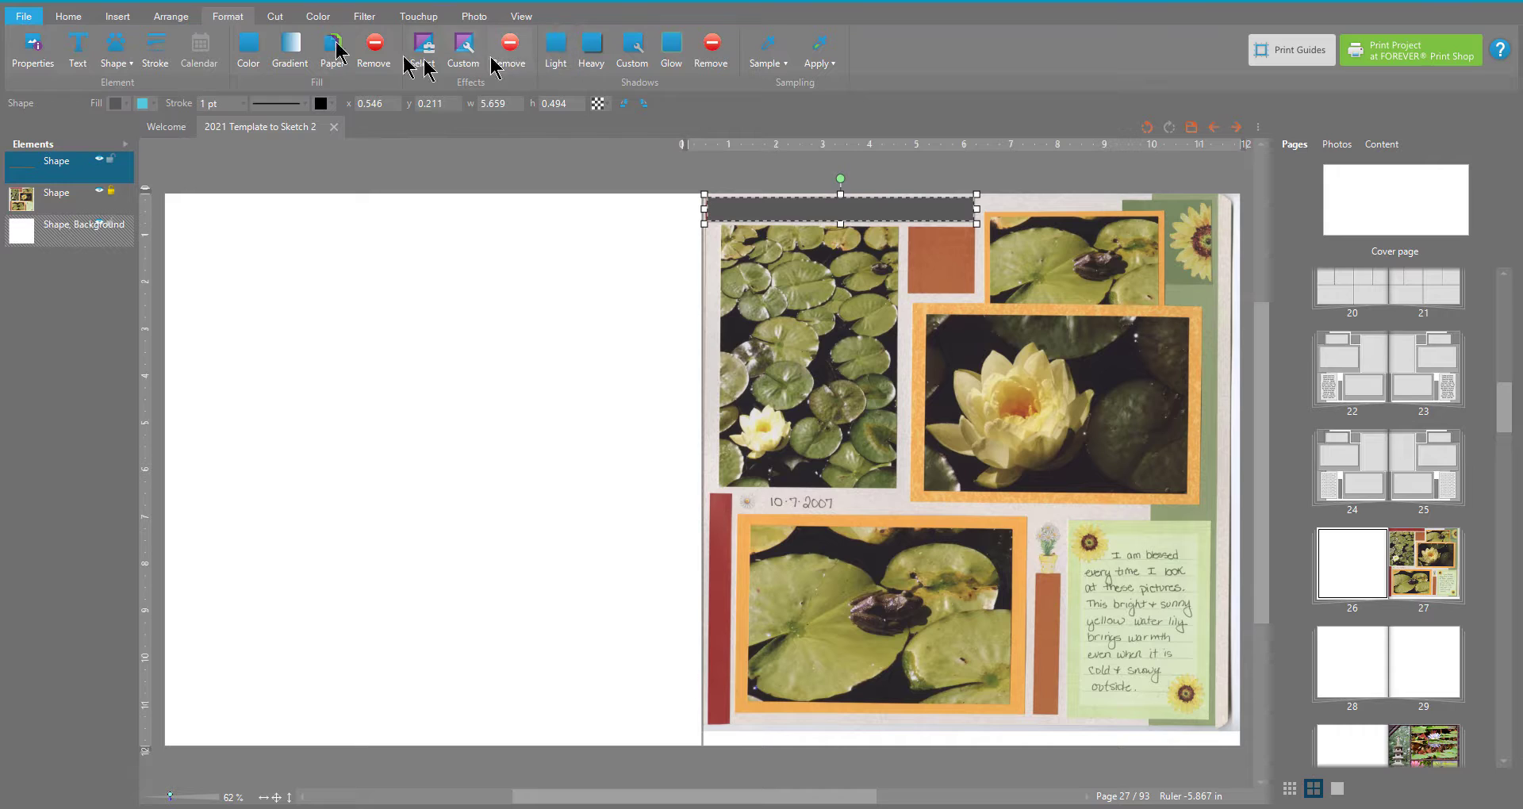
{"action": "left_click", "coordinate": [65, 19]}
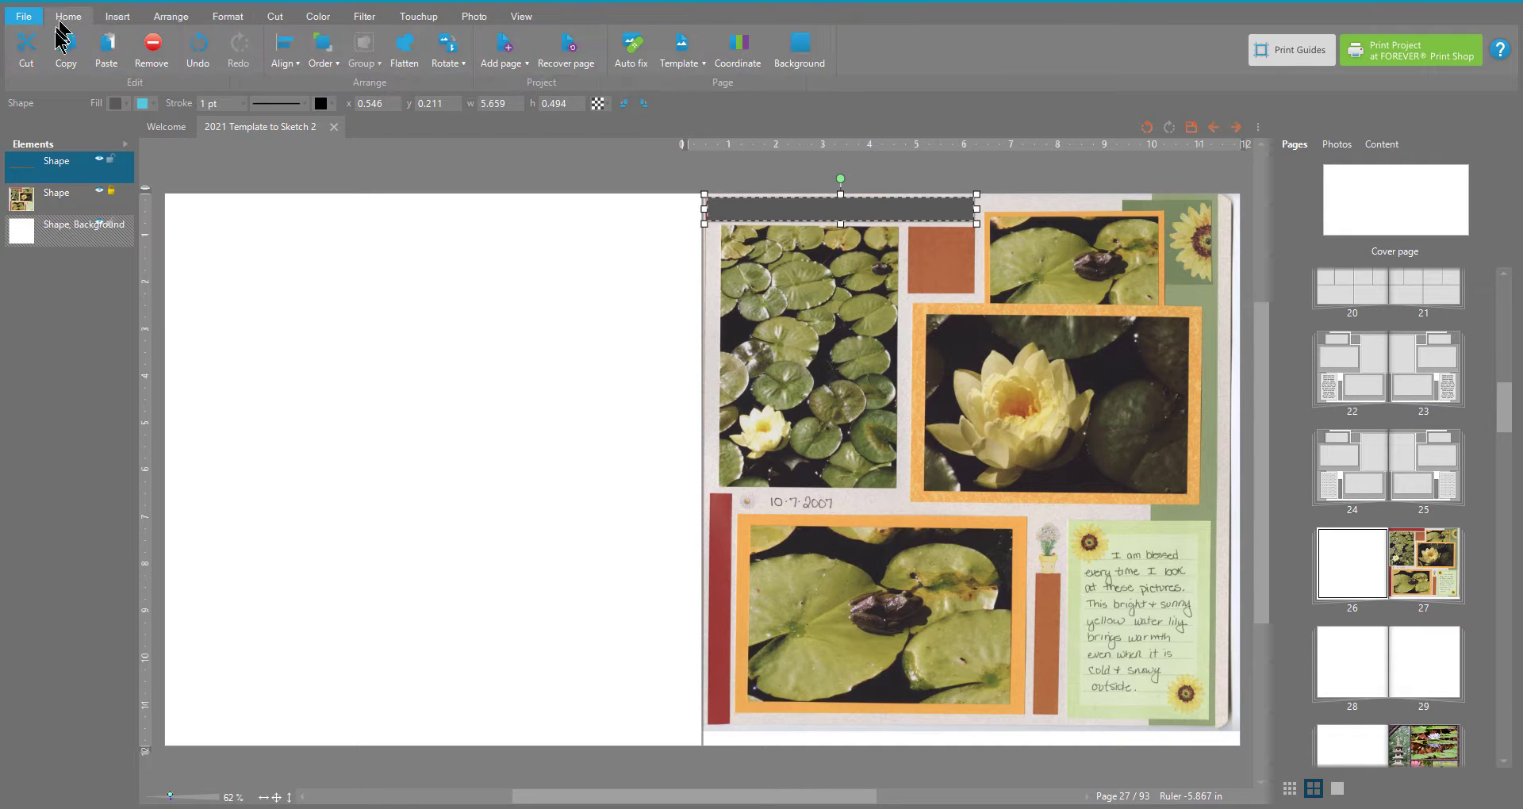
{"action": "left_click", "coordinate": [66, 49]}
{"action": "left_click", "coordinate": [107, 56]}
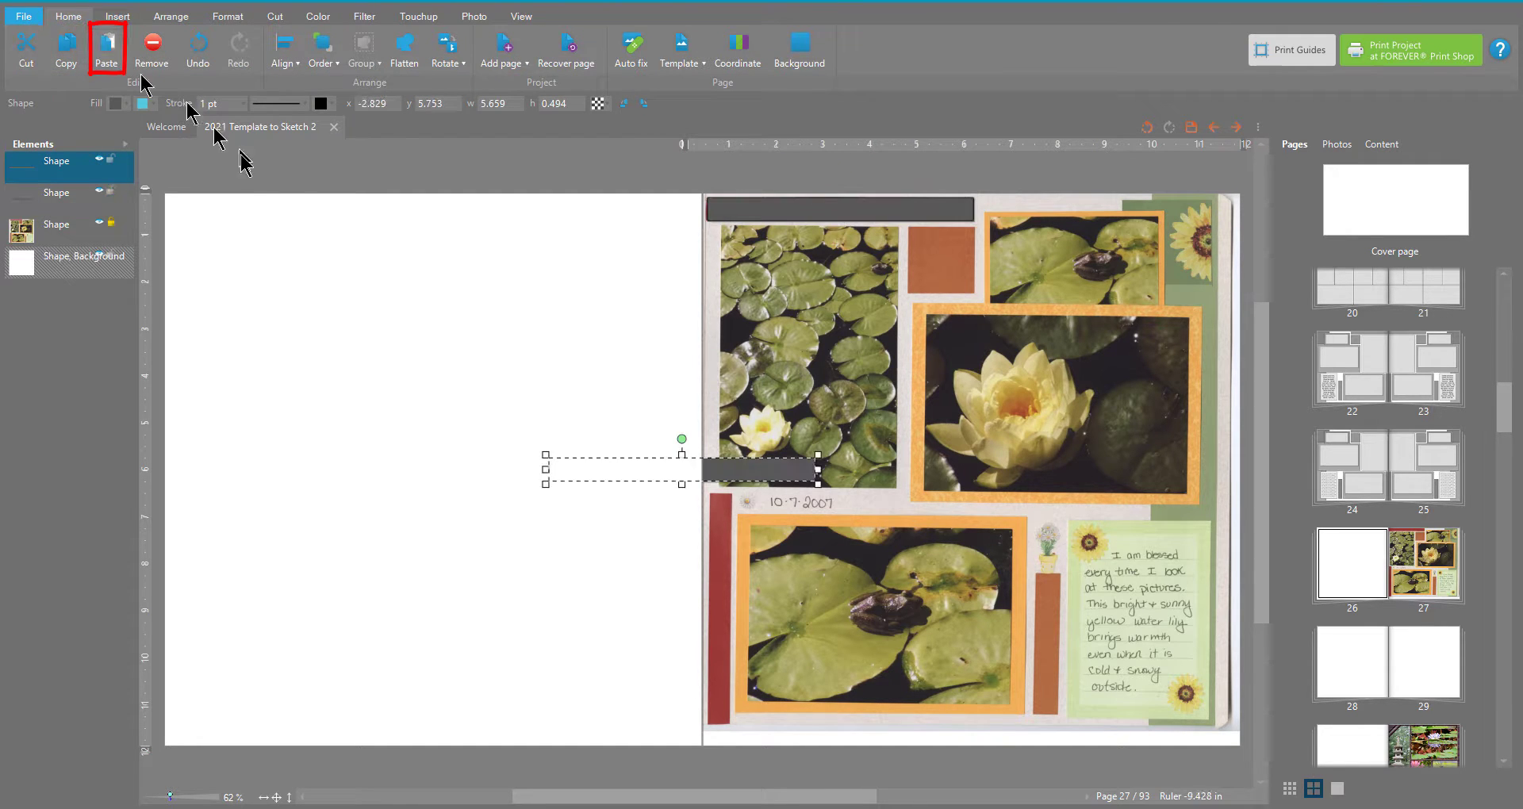
{"action": "left_click_drag", "start_coordinate": [737, 466], "coordinate": [949, 523]}
{"action": "right_click", "coordinate": [951, 534]}
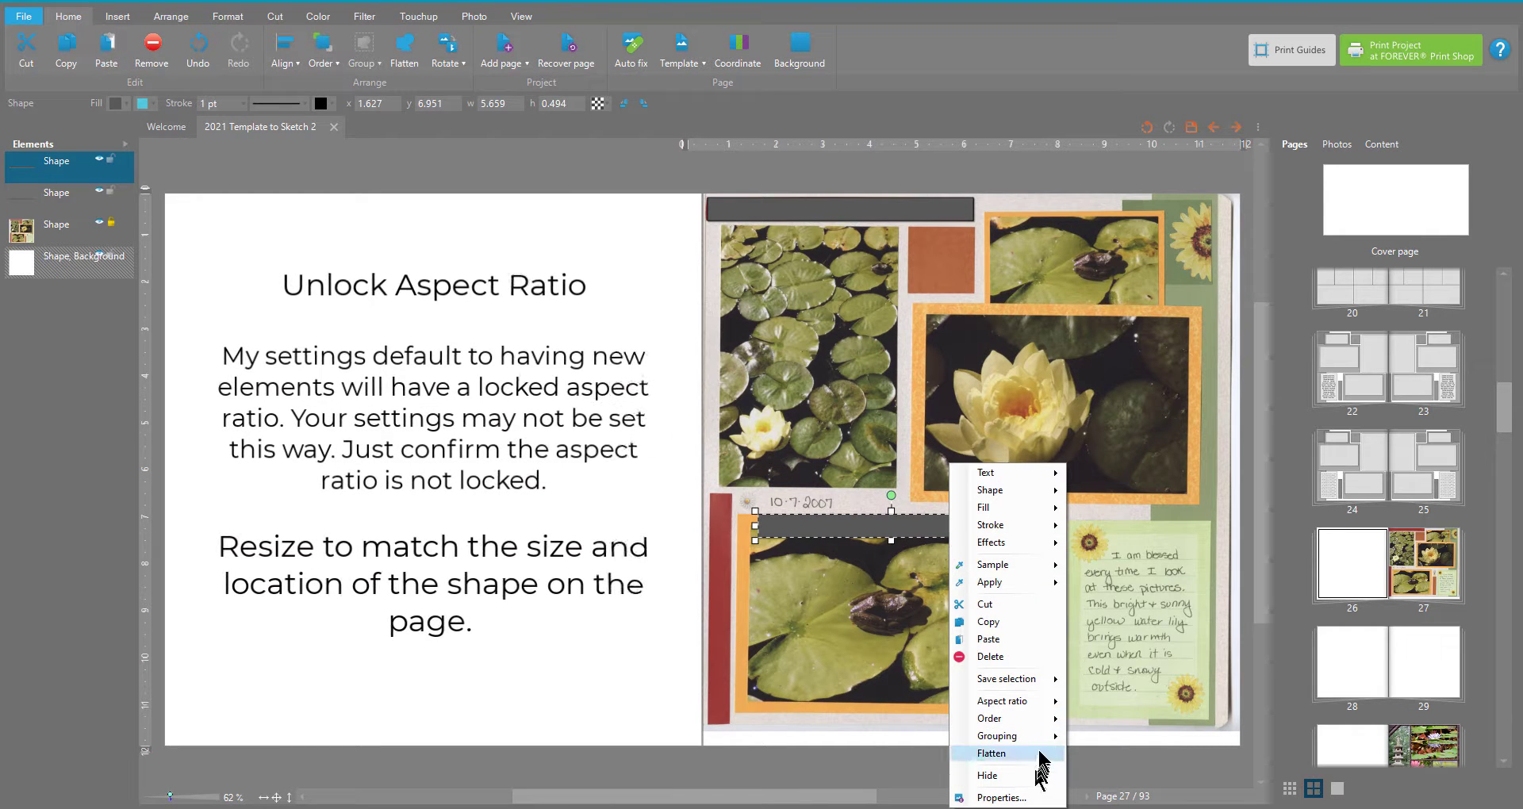
{"action": "mouse_move", "coordinate": [1037, 706]}
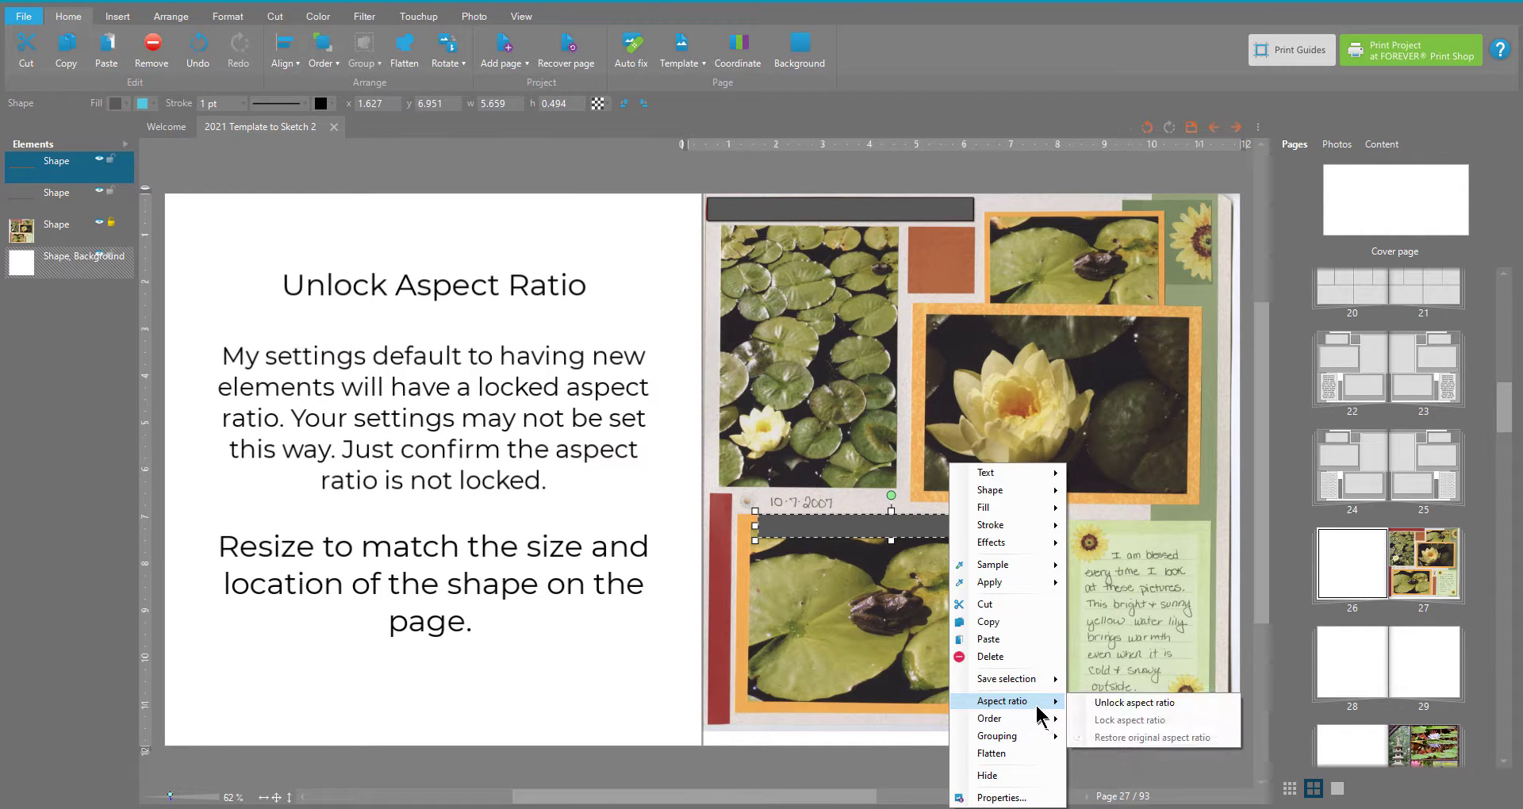
{"action": "left_click", "coordinate": [1105, 703]}
Step: Move and resize the copy to cover the vertical red strip beside the lower photo, about 0.53 x 4.9 in
{"action": "left_click_drag", "start_coordinate": [935, 529], "coordinate": [885, 508]}
{"action": "left_click_drag", "start_coordinate": [980, 520], "coordinate": [737, 728]}
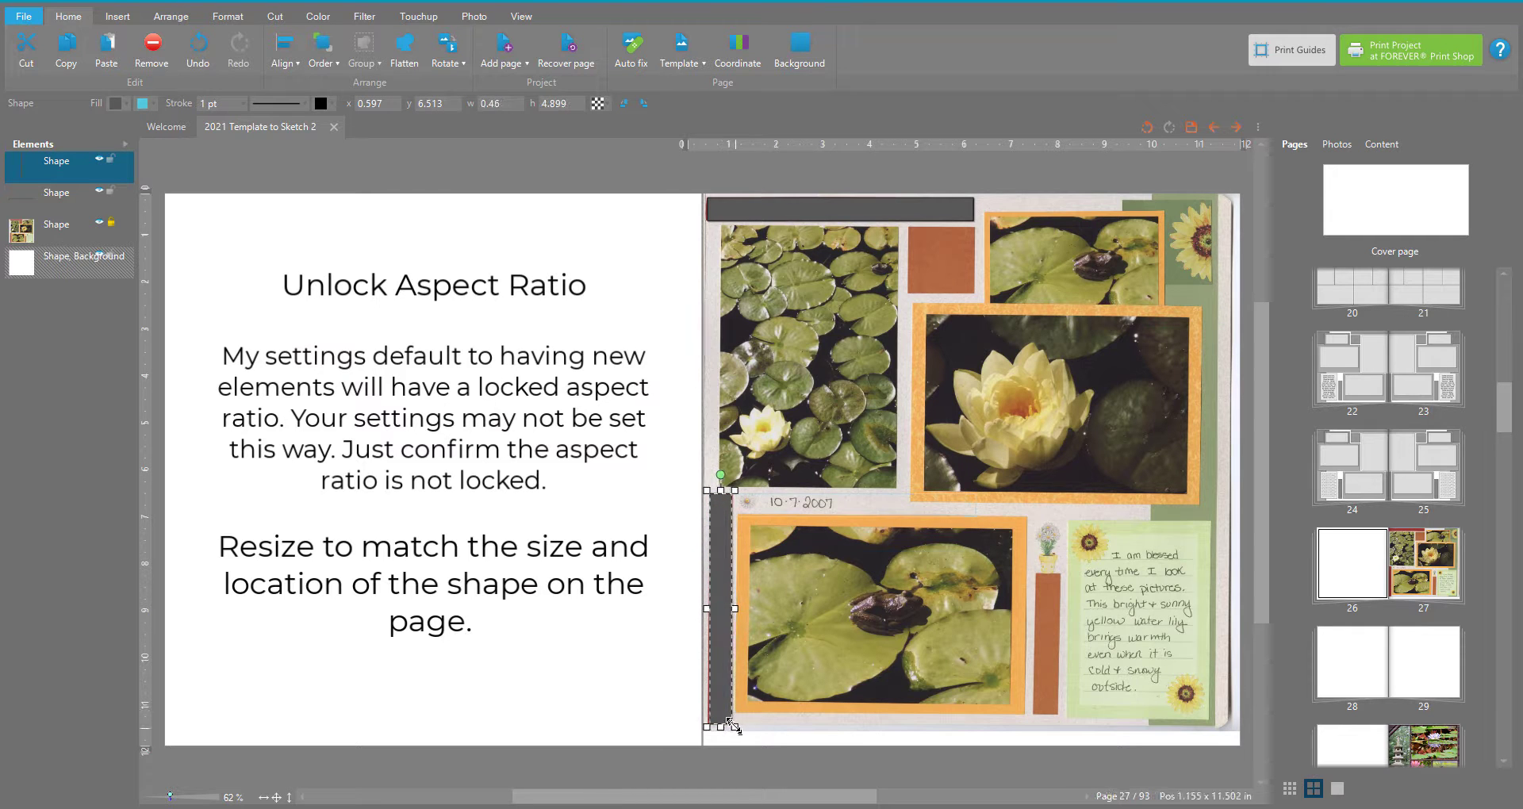
{"action": "mouse_move", "coordinate": [722, 651]}
{"action": "left_mouse_down"}
{"action": "mouse_move", "coordinate": [703, 608]}
{"action": "mouse_move", "coordinate": [726, 636]}
{"action": "left_mouse_up"}
{"action": "key", "text": "Right"}
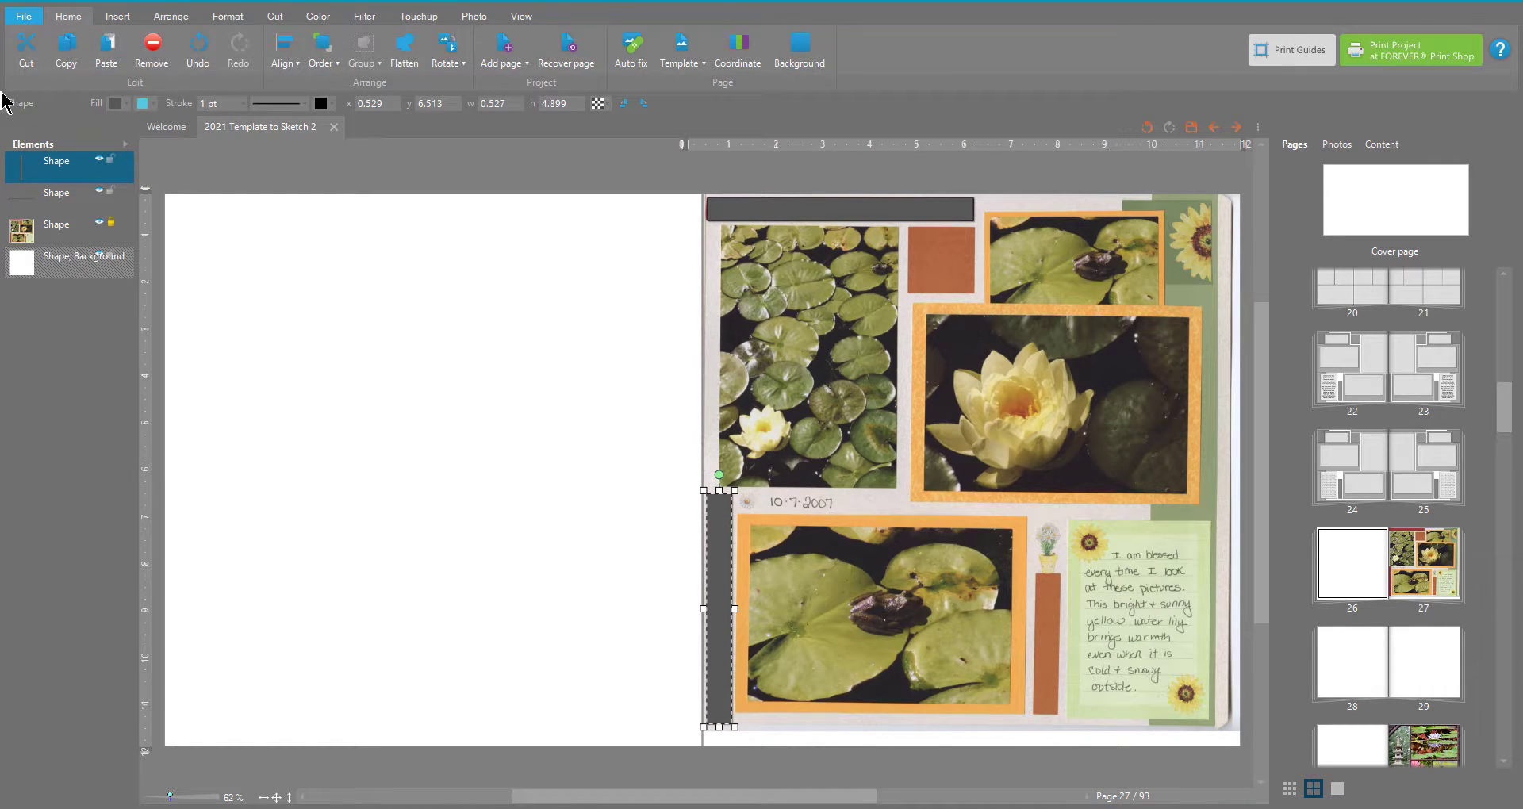
Step: Duplicate the vertical strip and fit the copy over the rust strip beside the journaling box, about 0.53 x 2.98 in
{"action": "left_click", "coordinate": [66, 47]}
{"action": "left_click", "coordinate": [106, 48]}
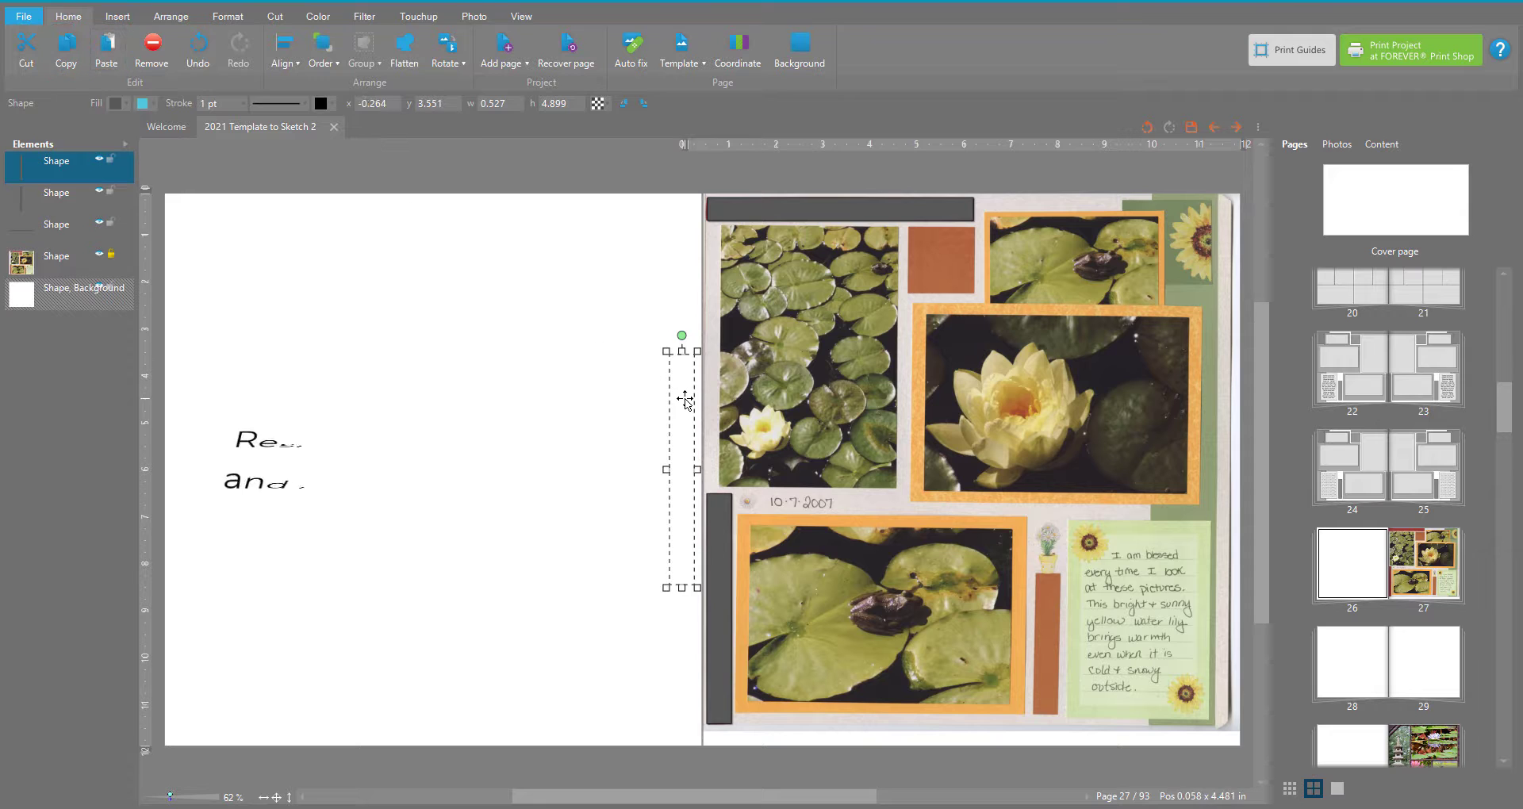
{"action": "left_click_drag", "start_coordinate": [684, 399], "coordinate": [1052, 588]}
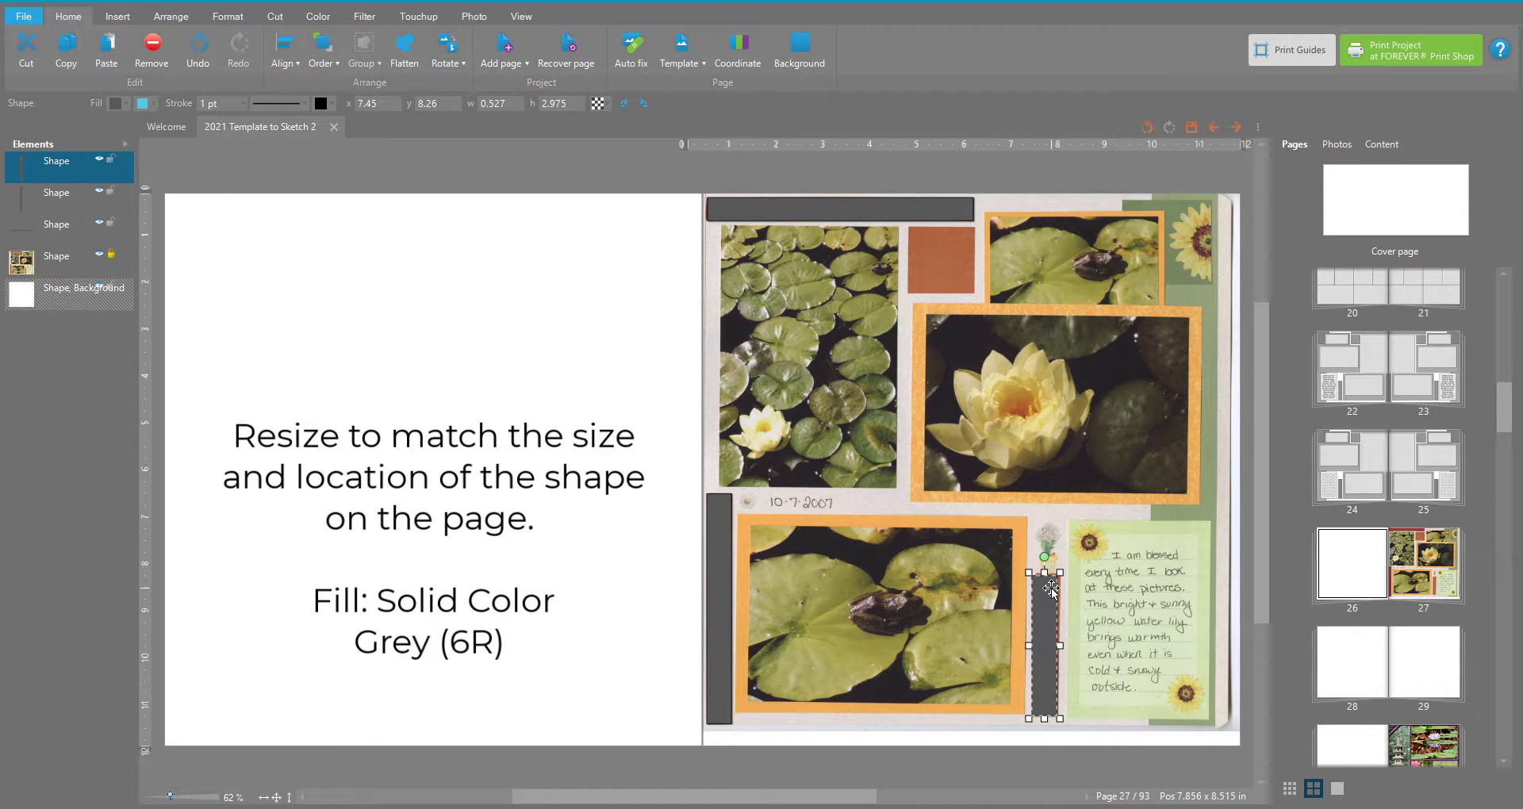
Step: Fill the strip beside the journaling box with solid gray, the sixth standard gray from the dark end
{"action": "left_click", "coordinate": [124, 104]}
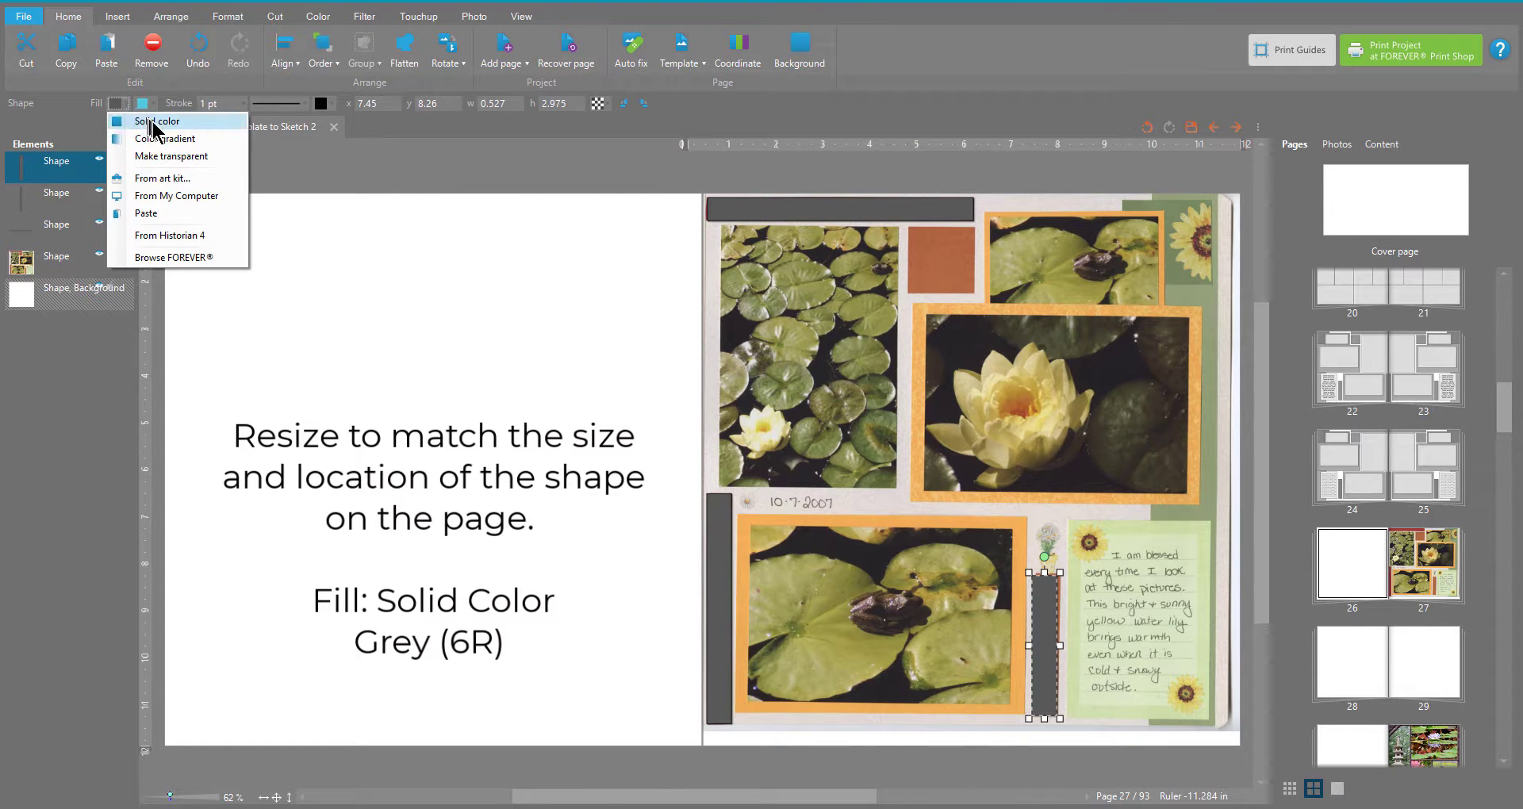
{"action": "left_click", "coordinate": [154, 121]}
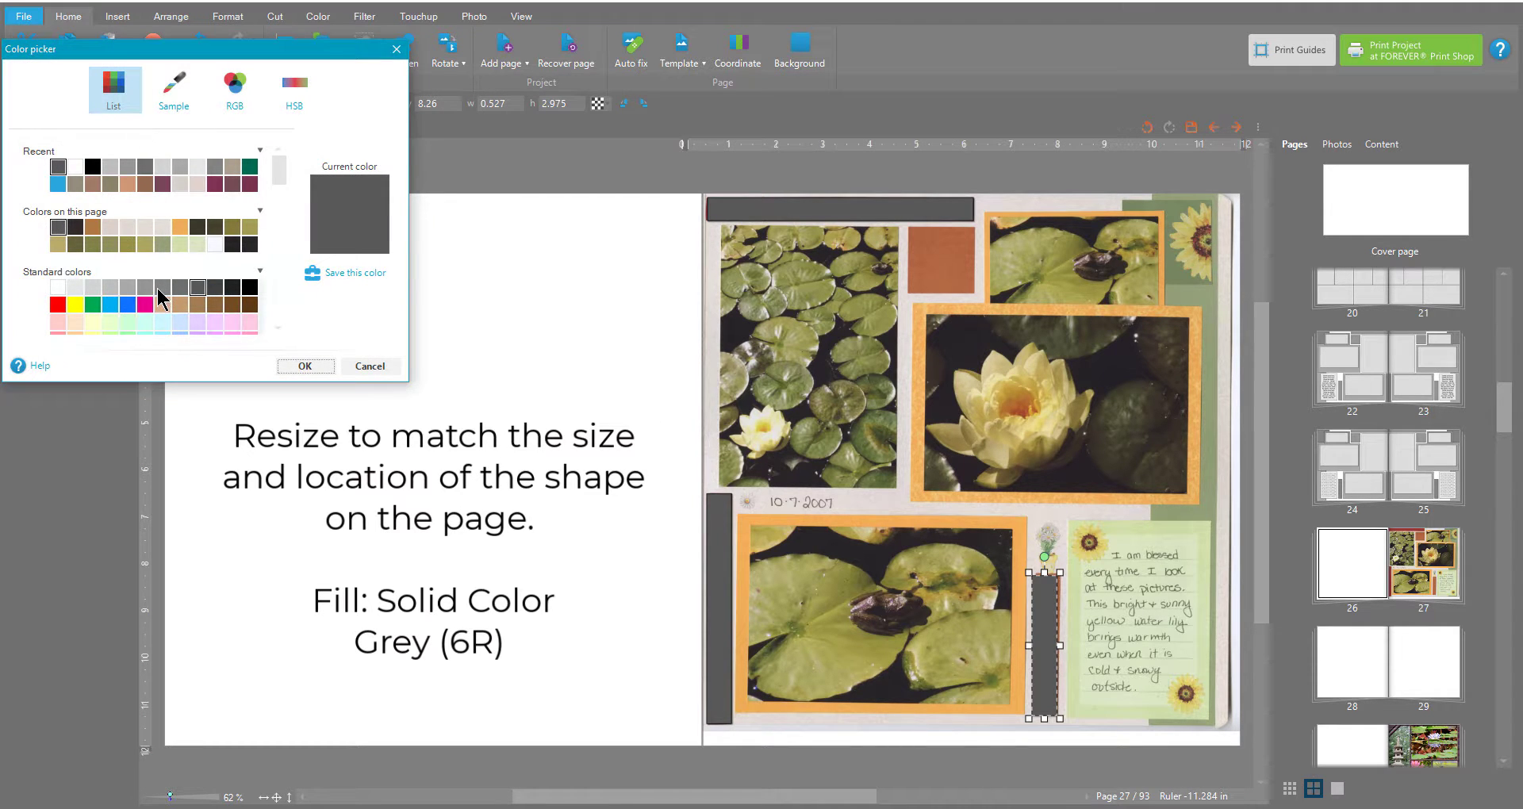
{"action": "left_click", "coordinate": [159, 289]}
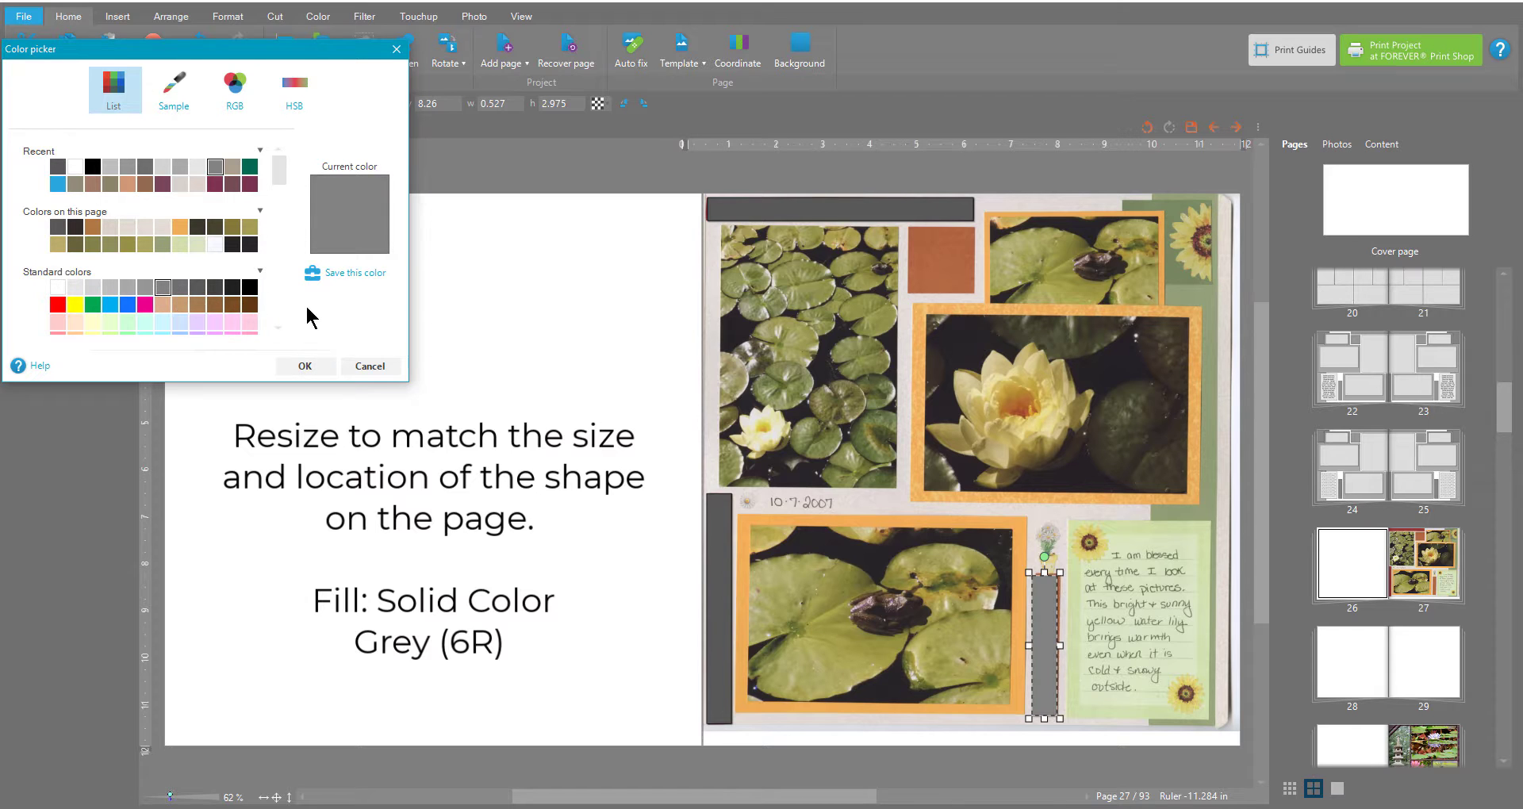
{"action": "left_click", "coordinate": [306, 367]}
Step: Paste a copy of the gray strip and fit it over the rust square below the top strip, about 1.42 x 1.39 in
{"action": "left_click", "coordinate": [107, 63]}
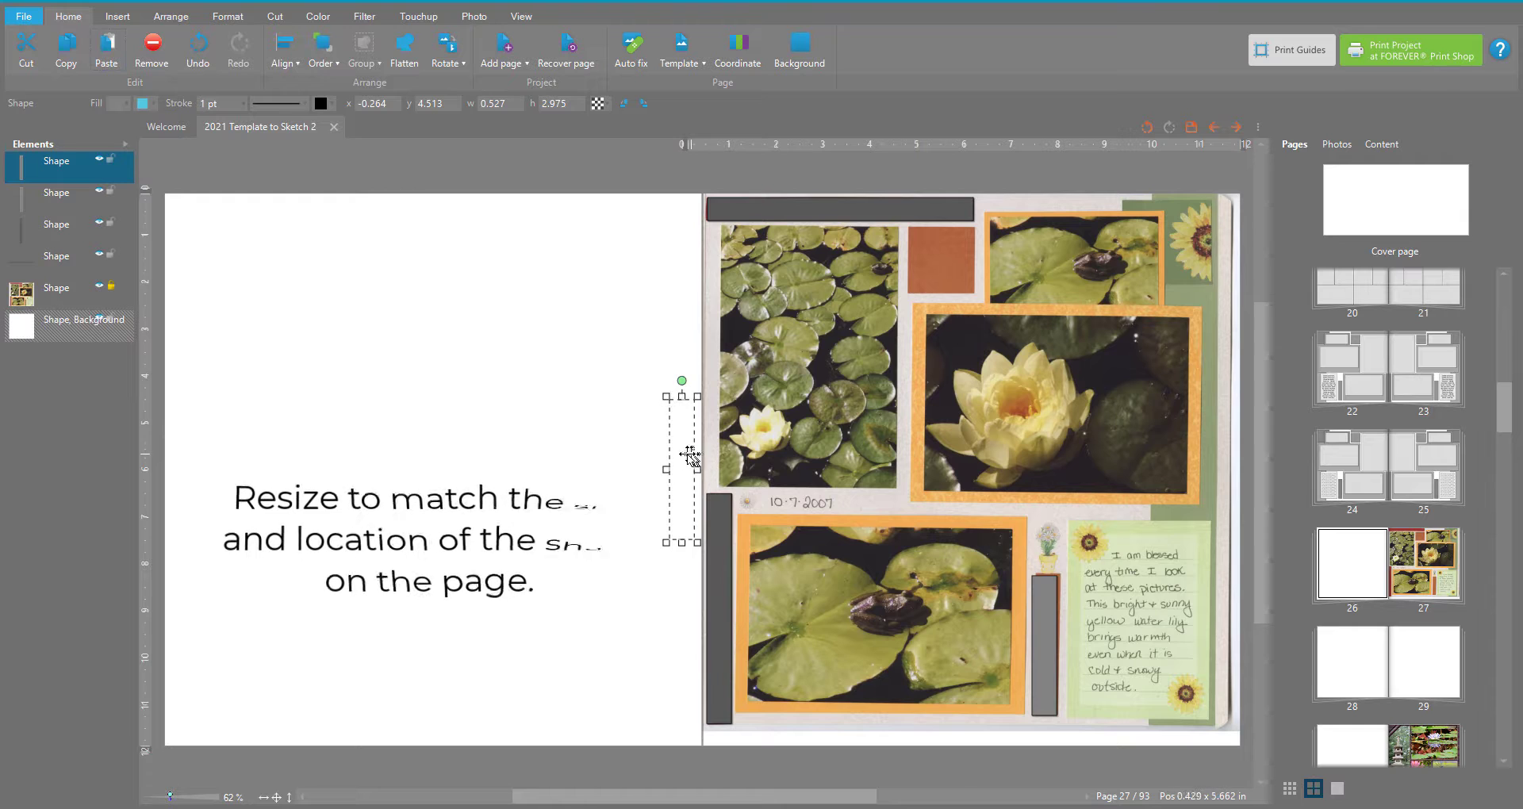
{"action": "left_click_drag", "start_coordinate": [681, 449], "coordinate": [919, 278]}
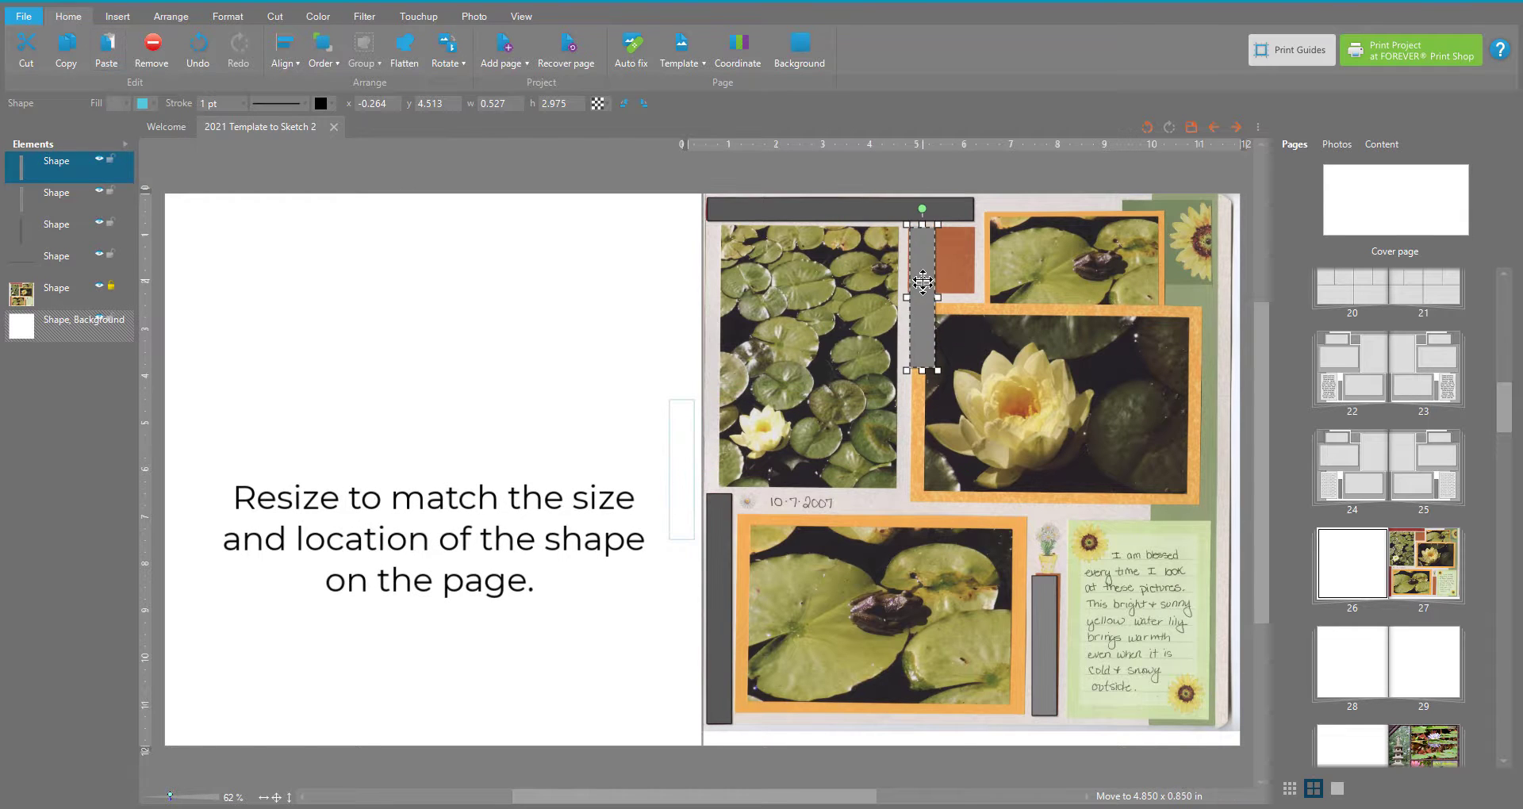
{"action": "left_click_drag", "start_coordinate": [932, 368], "coordinate": [975, 294]}
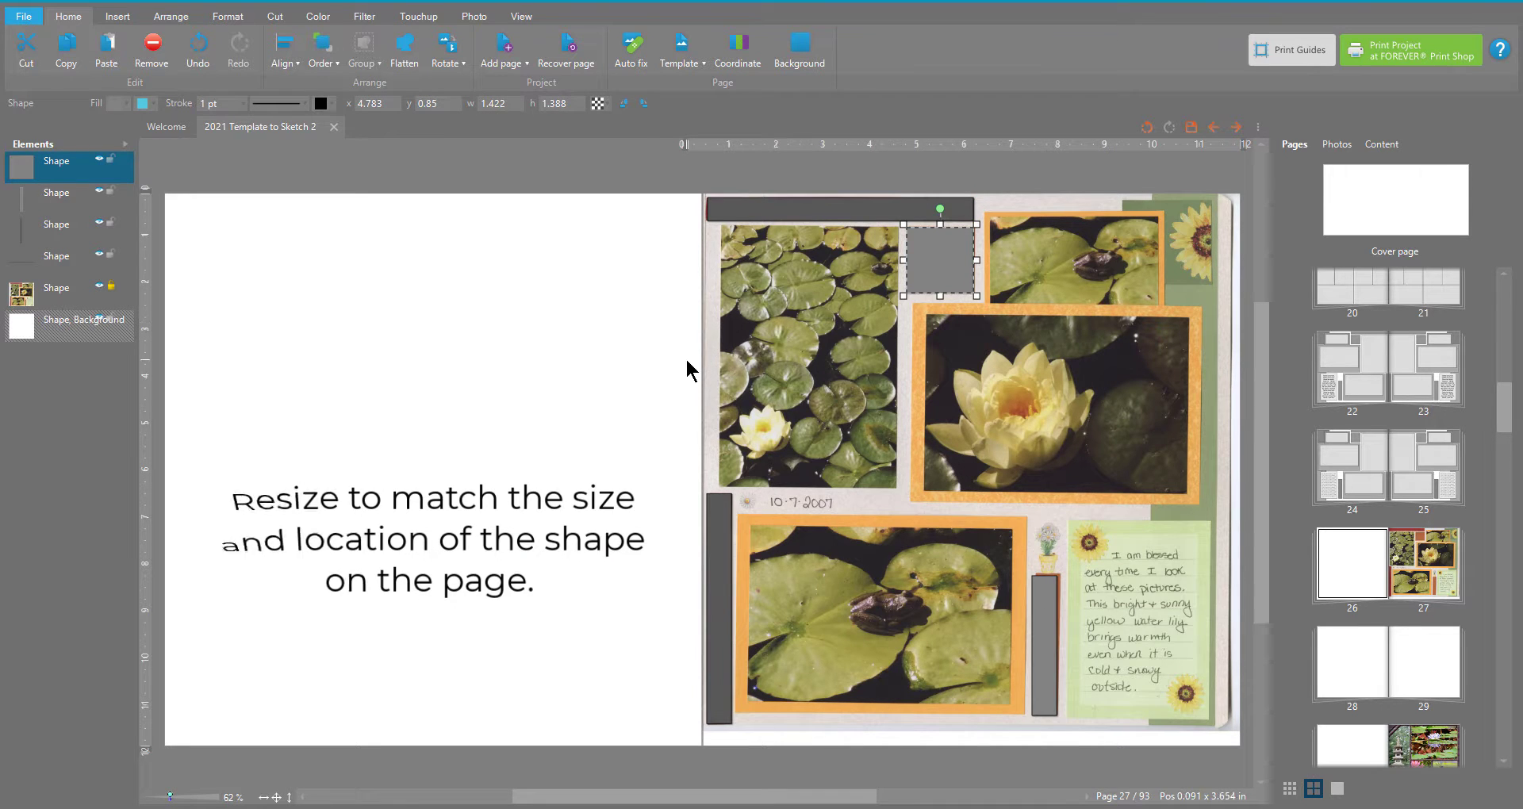
{"action": "left_click_drag", "start_coordinate": [940, 247], "coordinate": [940, 268]}
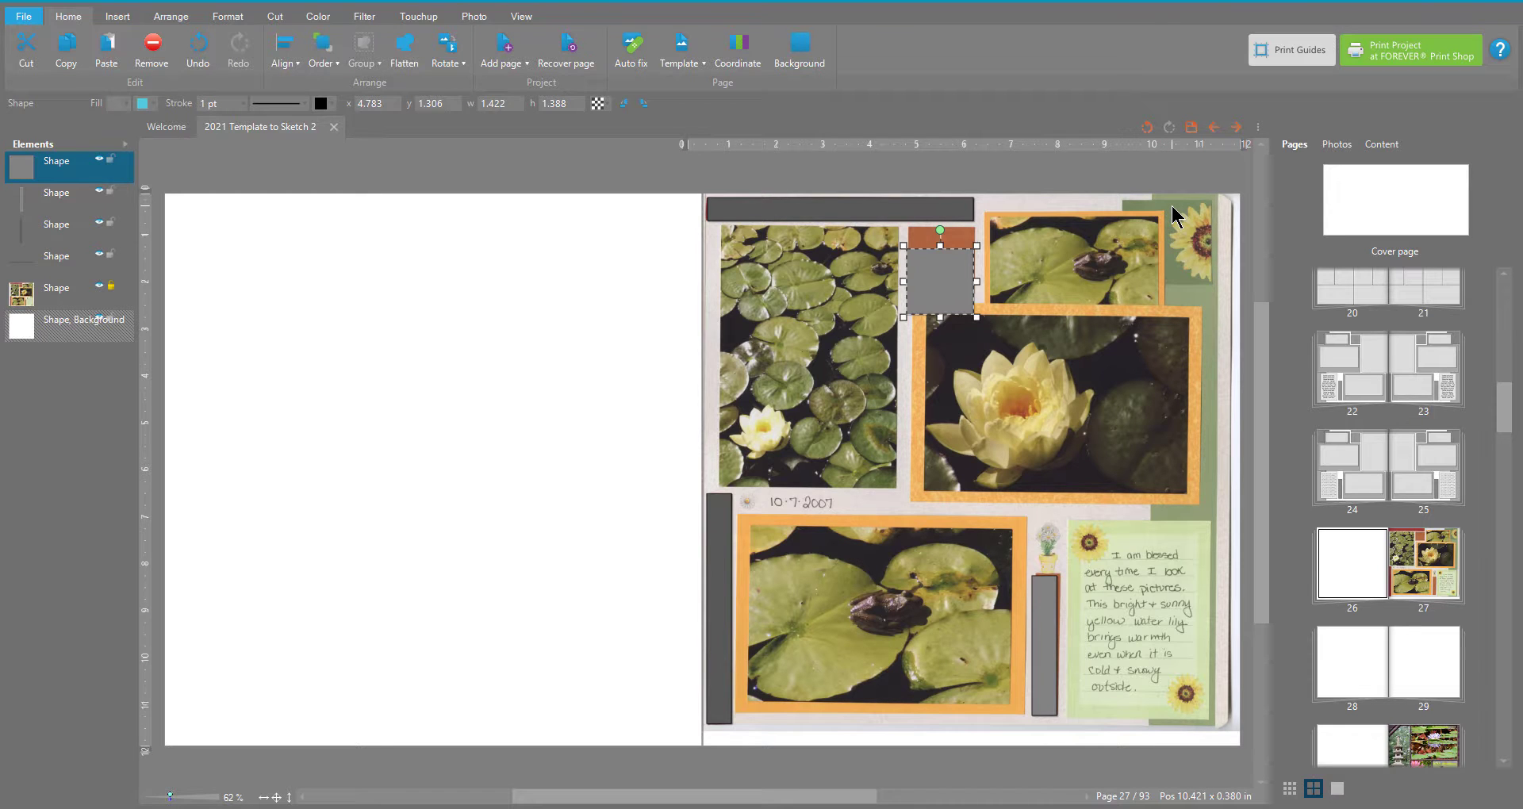
{"action": "left_click_drag", "start_coordinate": [929, 293], "coordinate": [929, 270]}
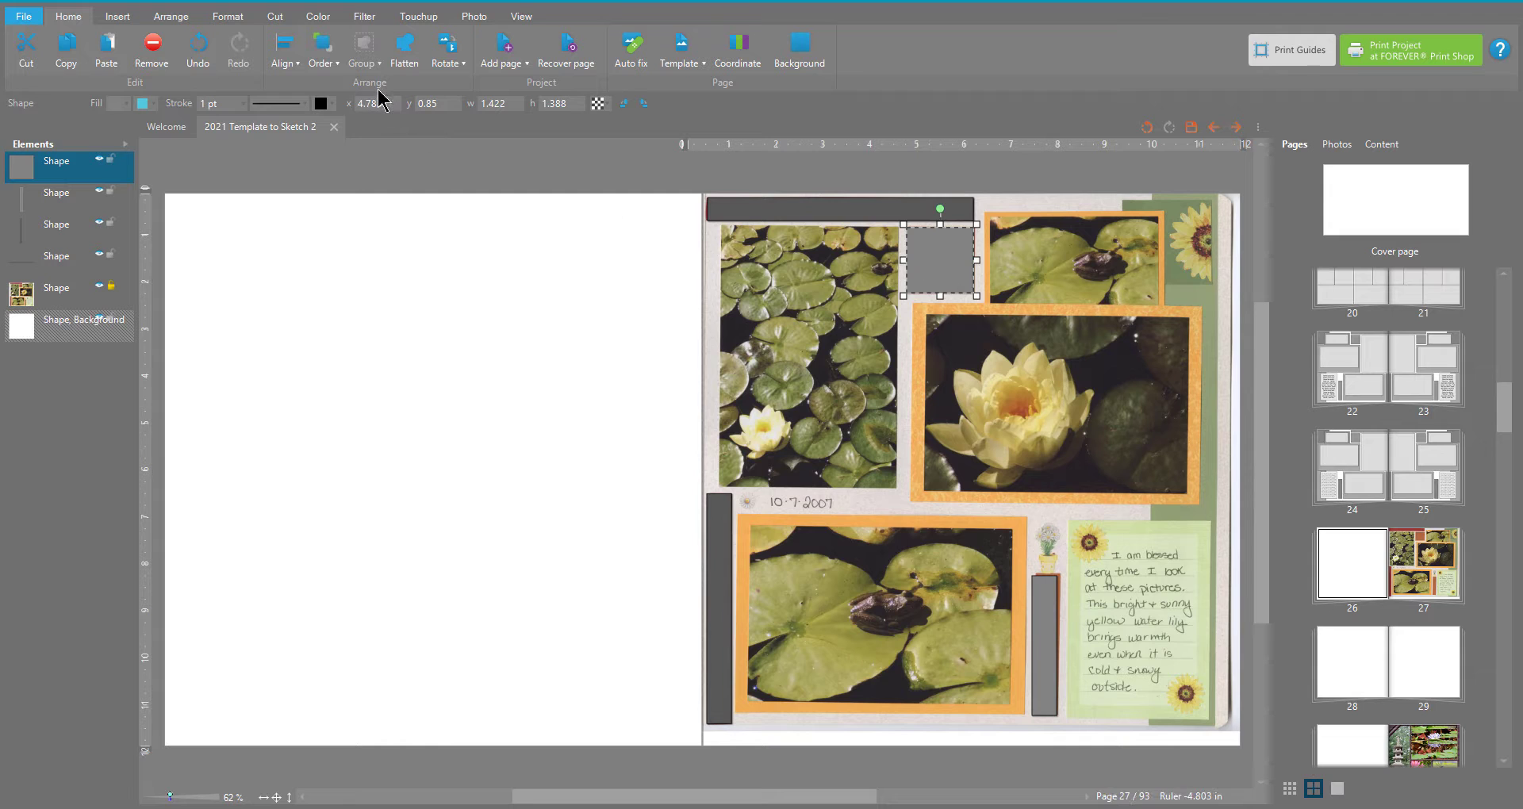
Step: Duplicate the gray square and fill the copy with a lighter solid gray, the sixth standard color from the light end
{"action": "left_click", "coordinate": [67, 47]}
{"action": "left_click", "coordinate": [106, 47]}
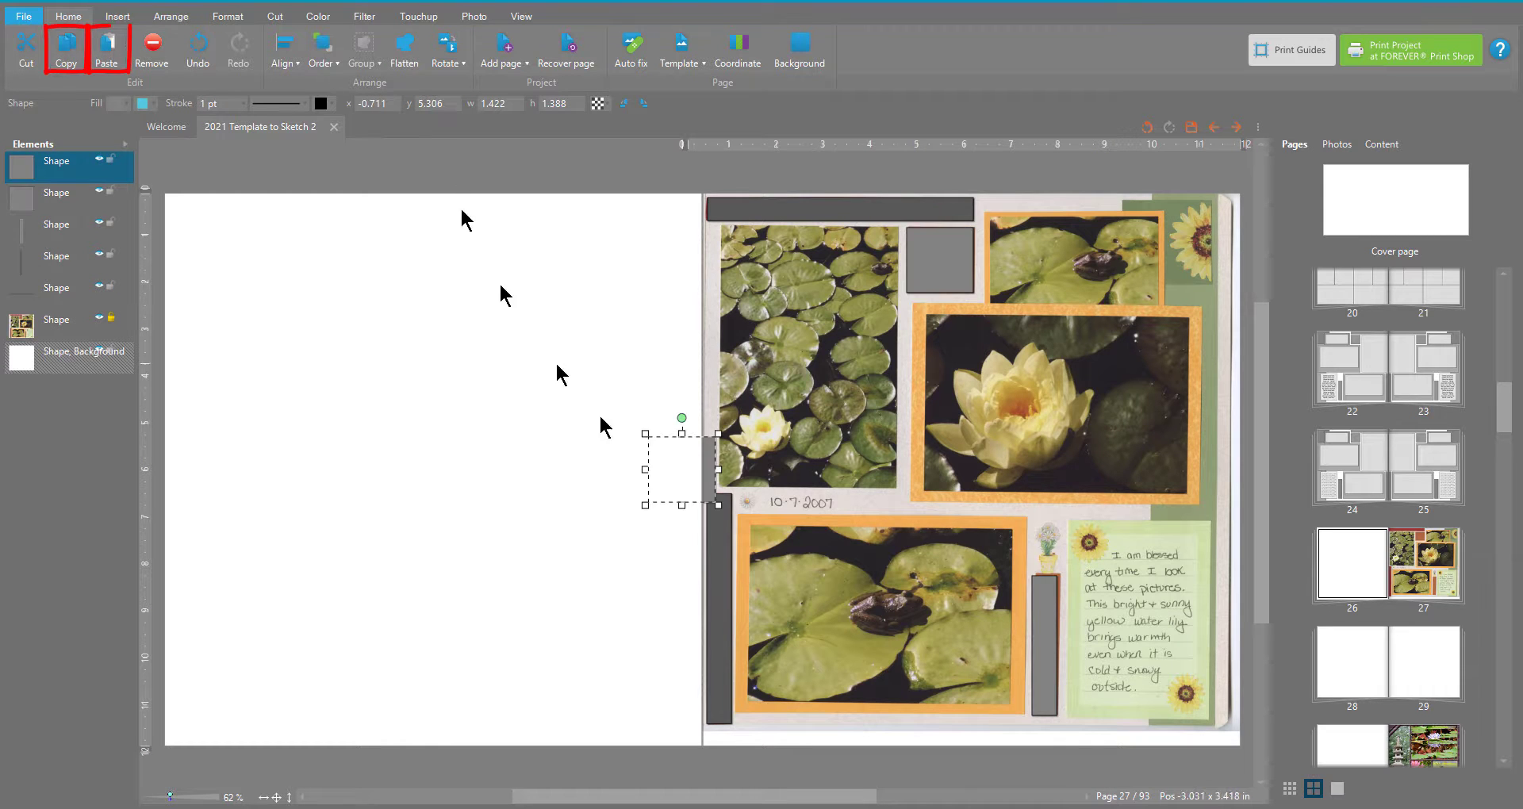
{"action": "left_click", "coordinate": [117, 102]}
{"action": "left_click", "coordinate": [136, 121]}
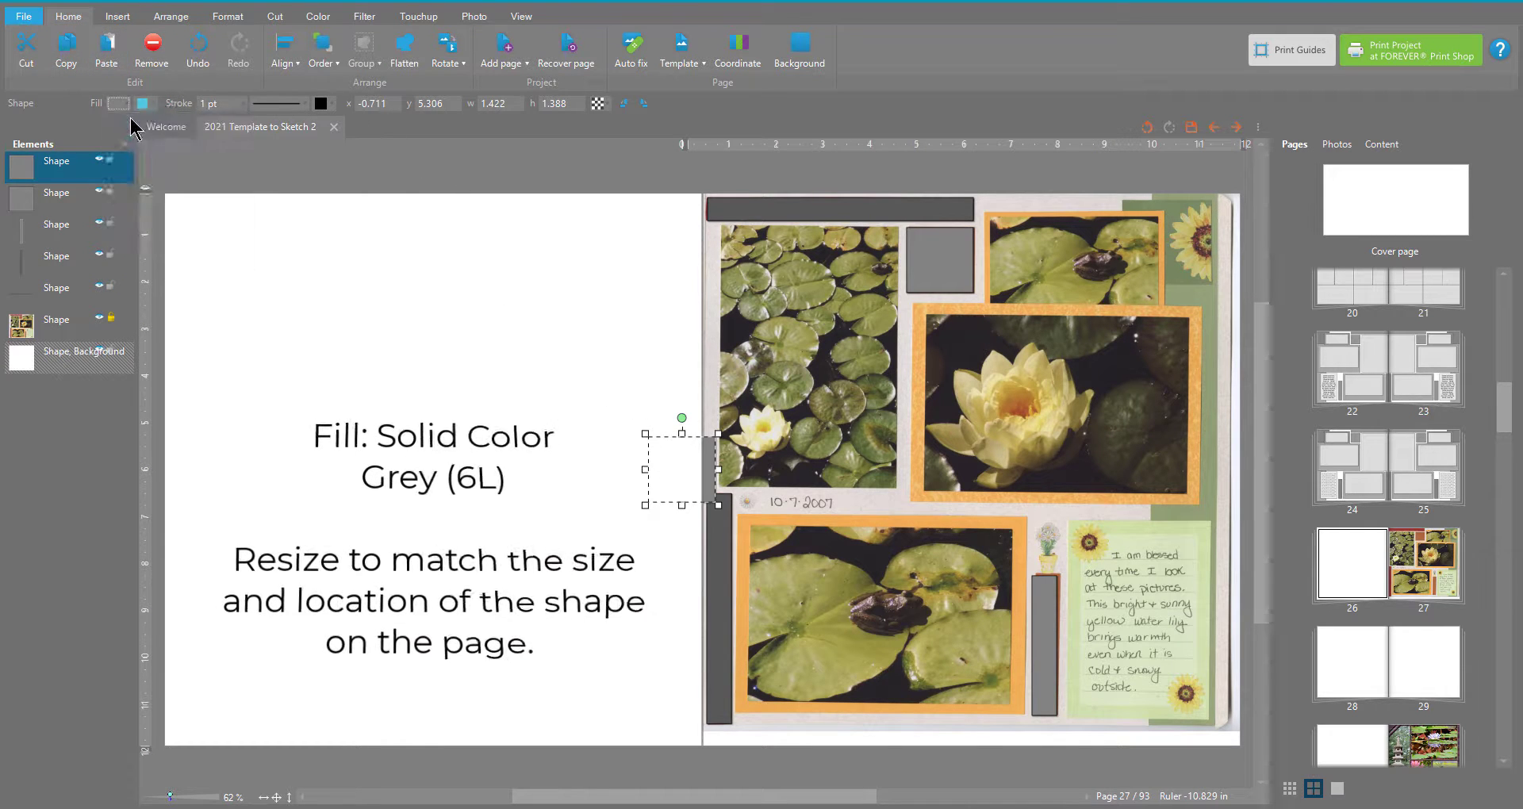
{"action": "left_click", "coordinate": [146, 288]}
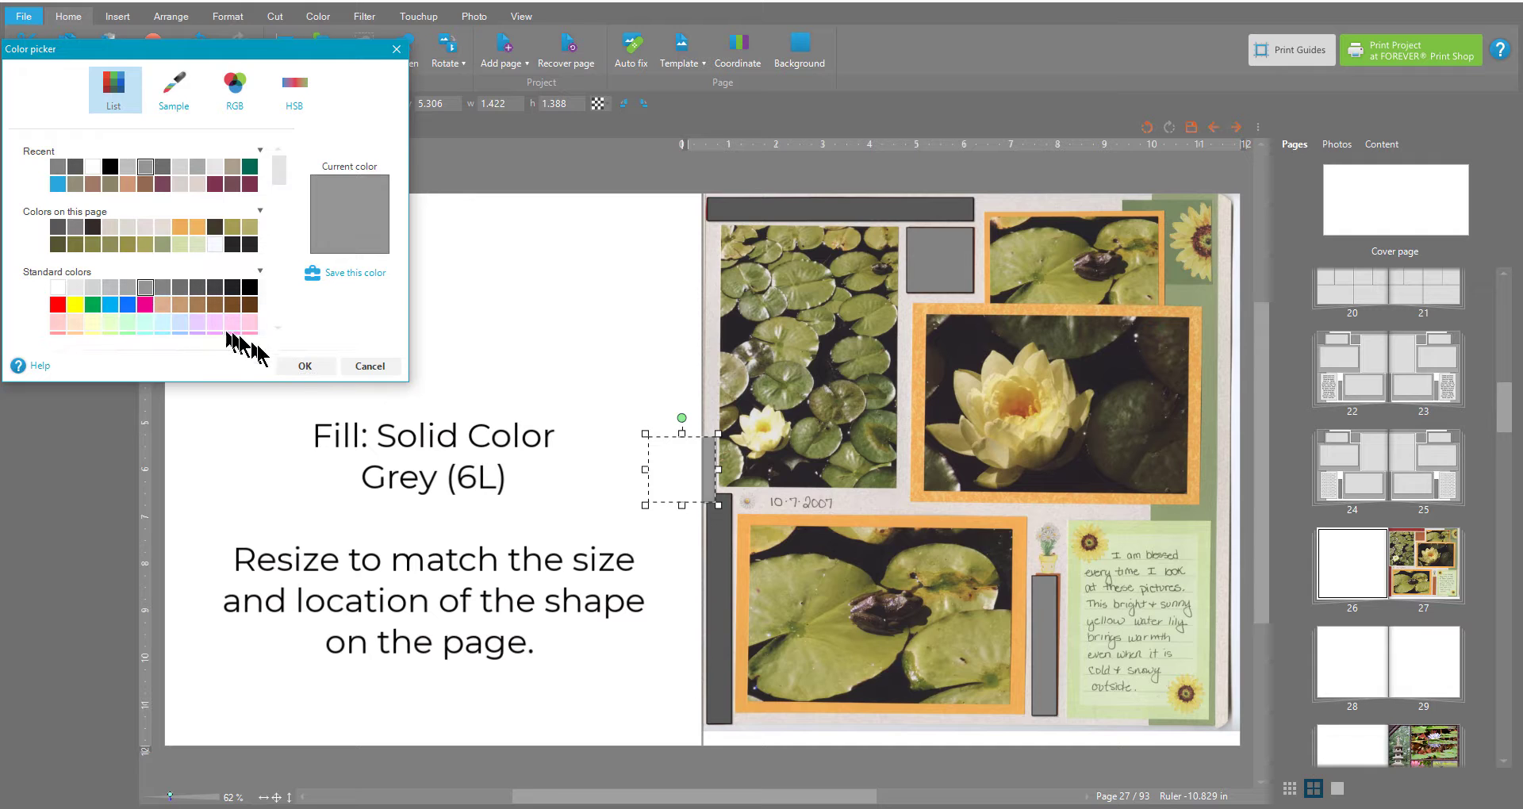
{"action": "left_click", "coordinate": [306, 365]}
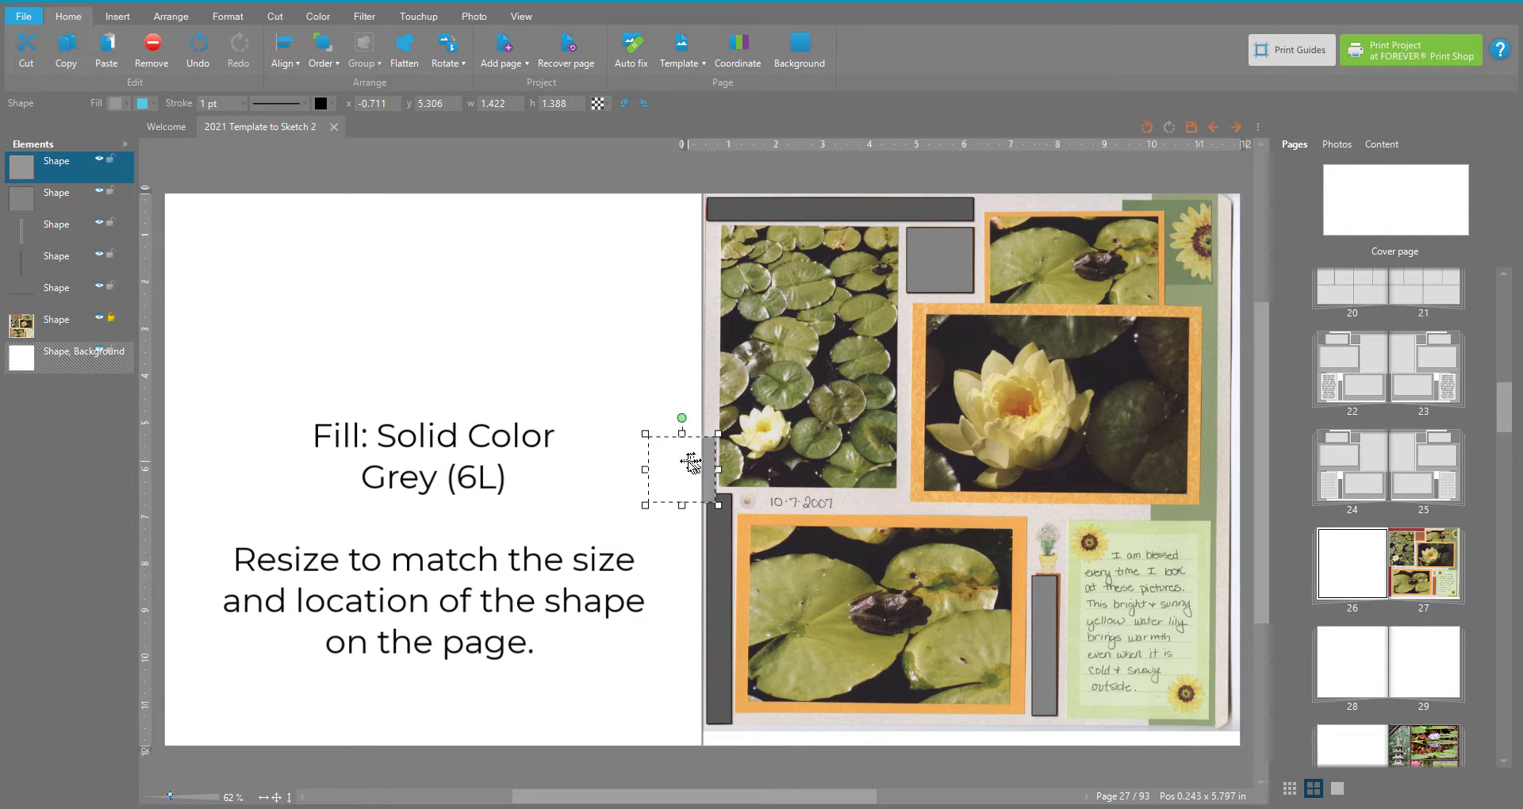
Step: Fit the lighter gray square over the green block in the page's upper outer corner, about 1.91 x 1.74 in
{"action": "left_click_drag", "start_coordinate": [690, 462], "coordinate": [1186, 226]}
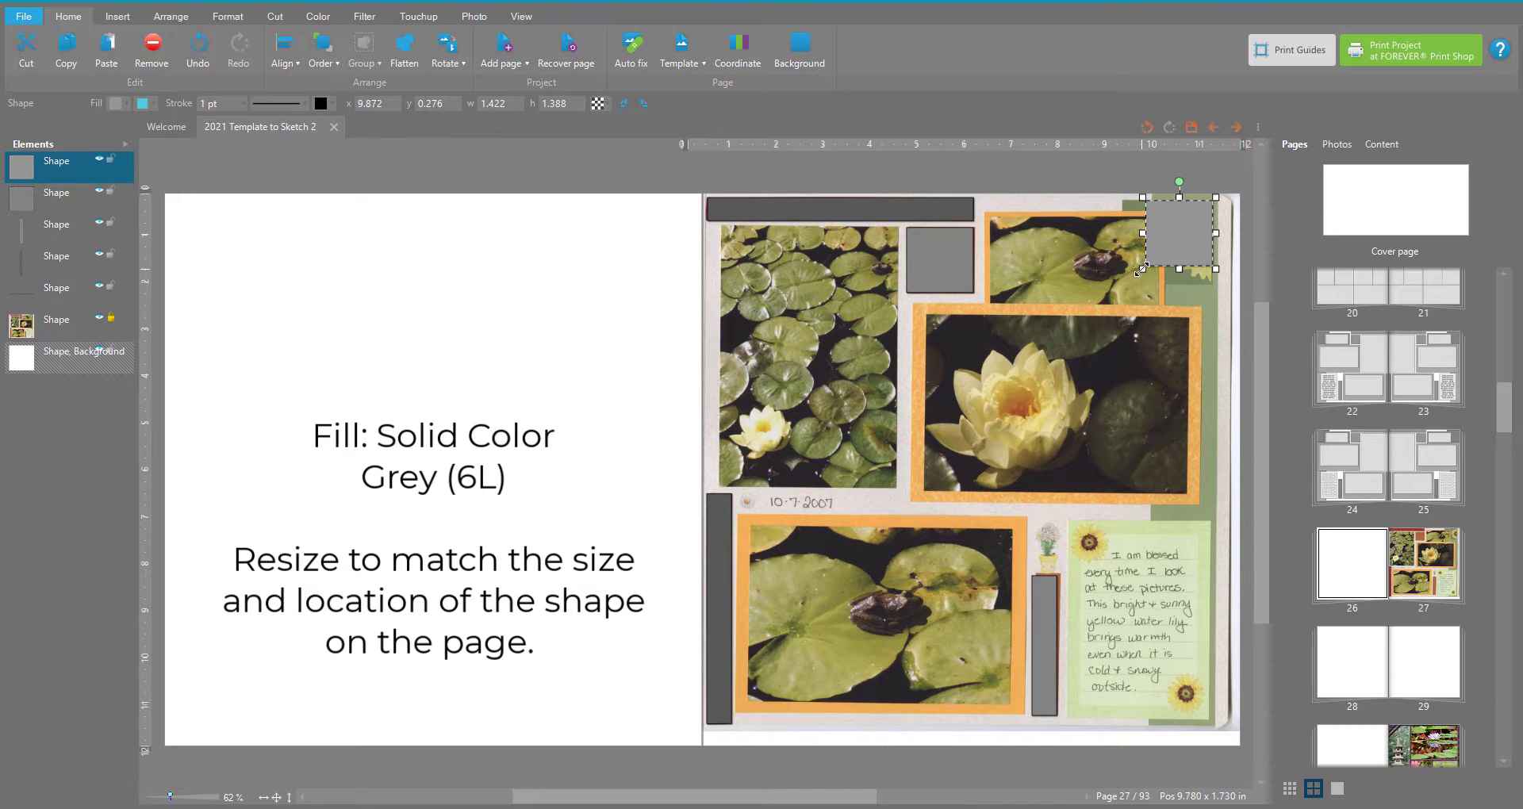
{"action": "left_click_drag", "start_coordinate": [1141, 270], "coordinate": [1118, 286]}
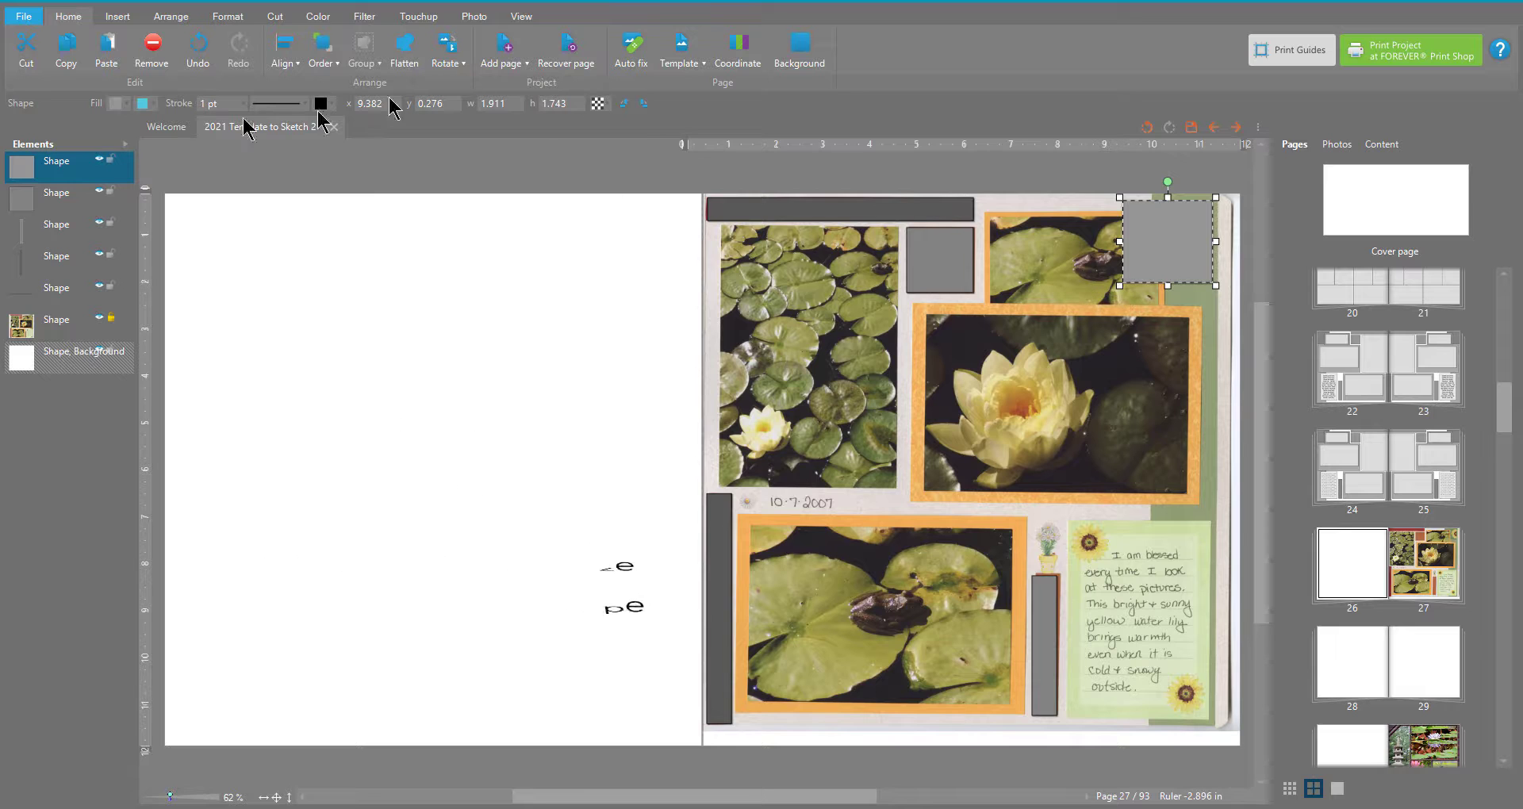
Step: Paste a gray copy, fit it over the tall green band, about 1.42 x 11.26 in, and layer it beneath the corner square
{"action": "left_click", "coordinate": [106, 47]}
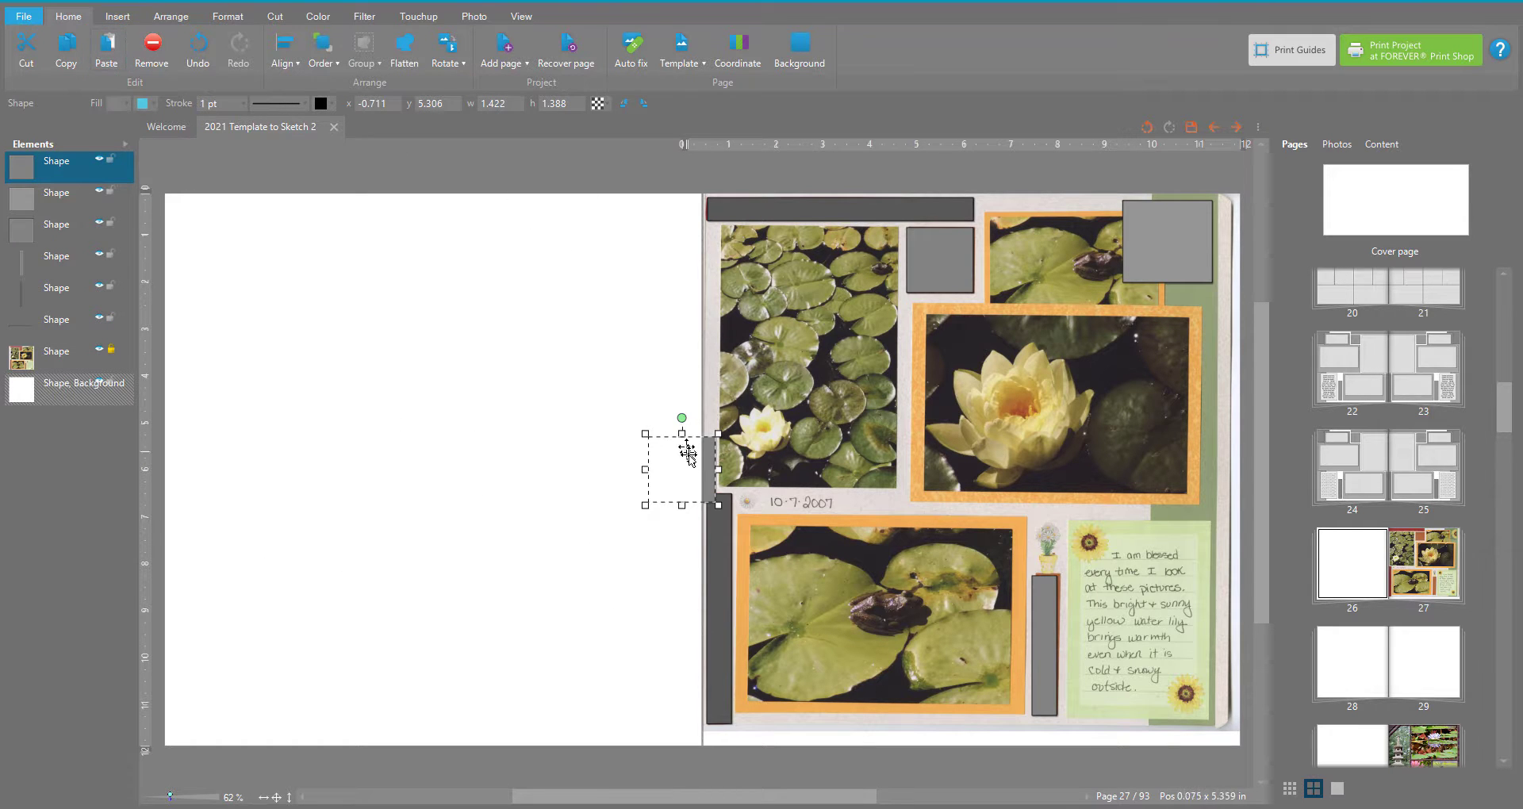
{"action": "left_click_drag", "start_coordinate": [687, 453], "coordinate": [1222, 727]}
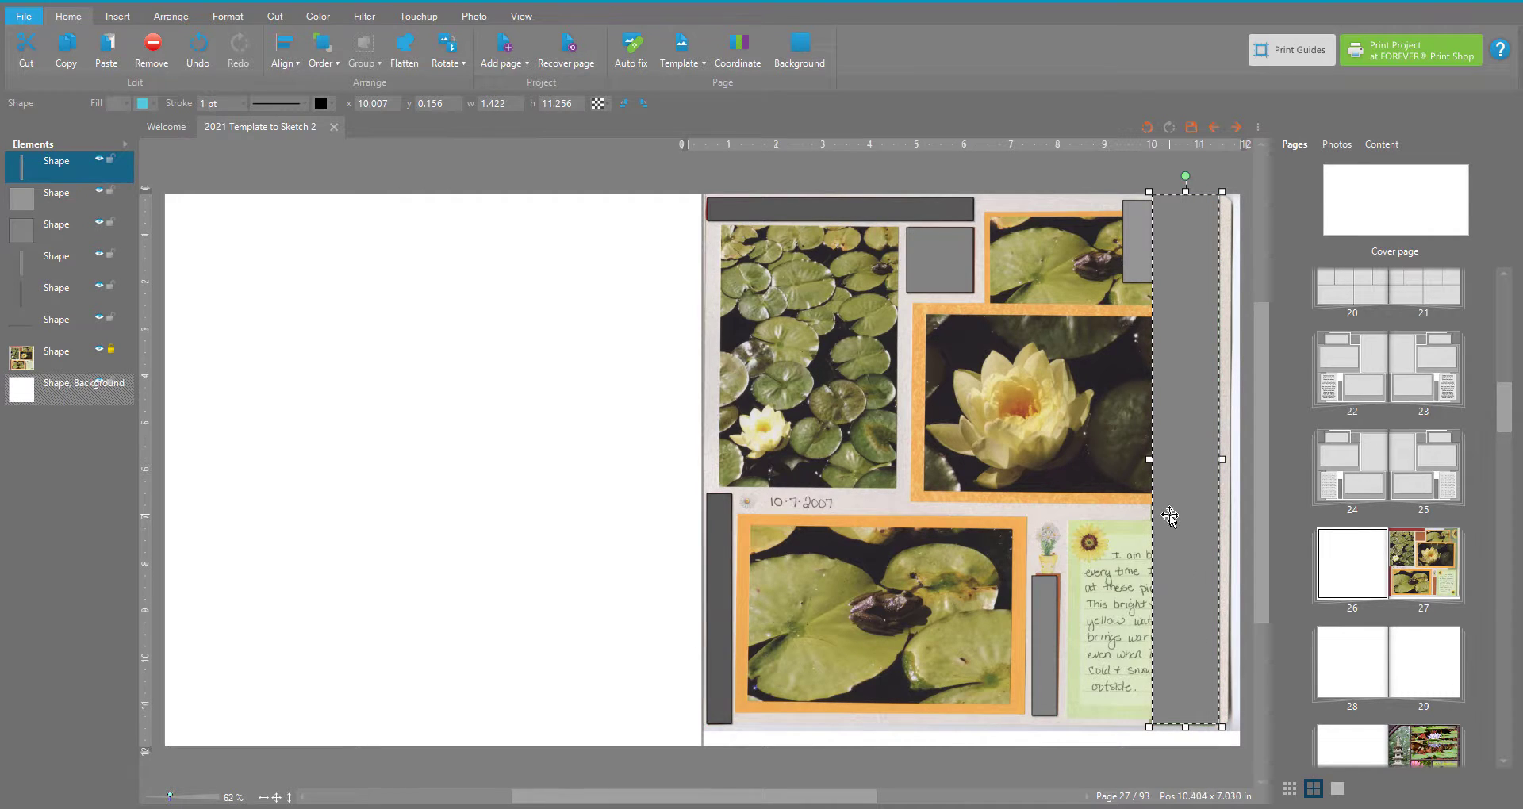
{"action": "left_click_drag", "start_coordinate": [61, 163], "coordinate": [76, 213]}
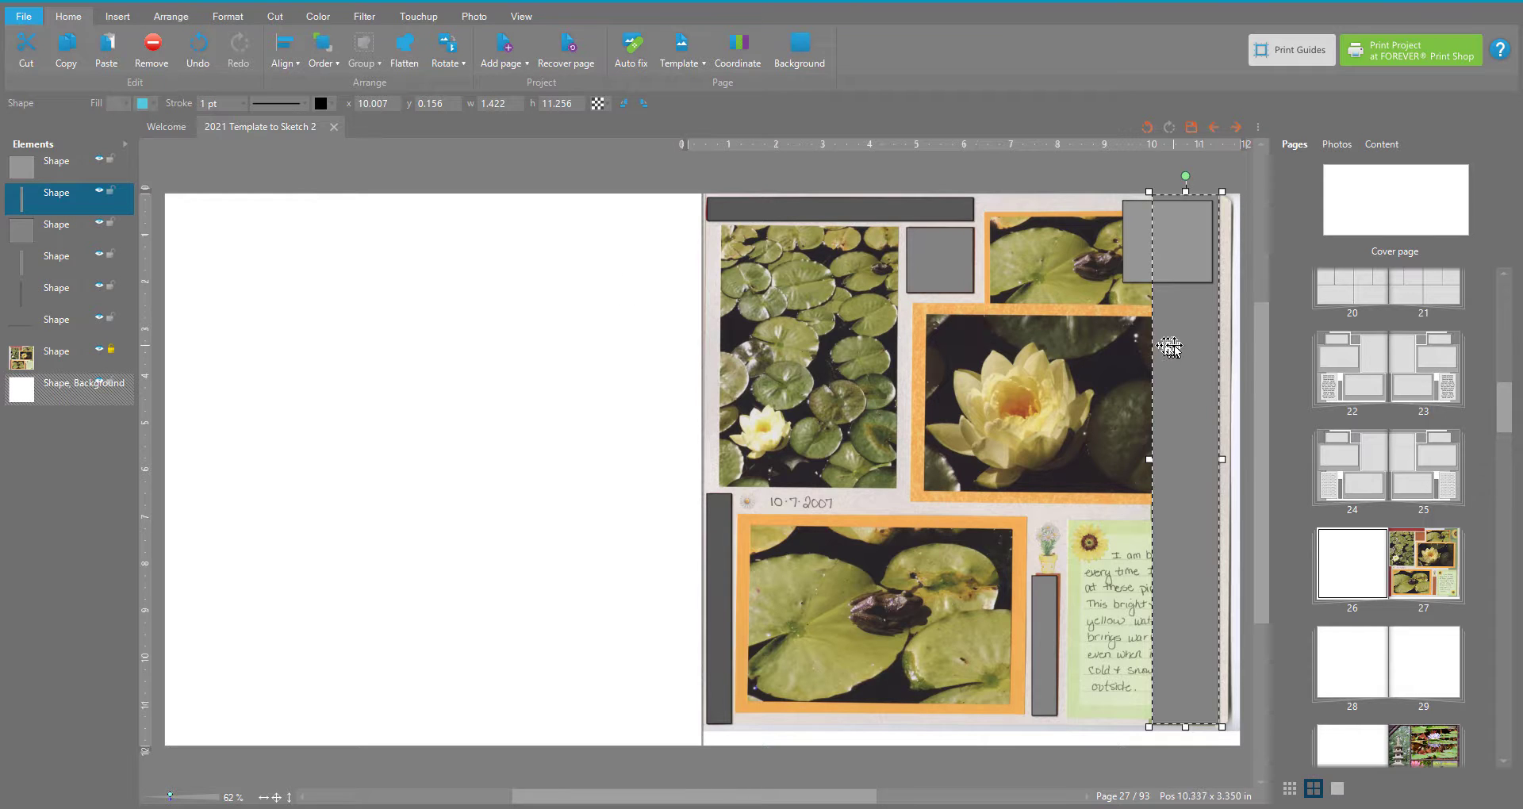
{"action": "left_click_drag", "start_coordinate": [1170, 347], "coordinate": [1248, 356]}
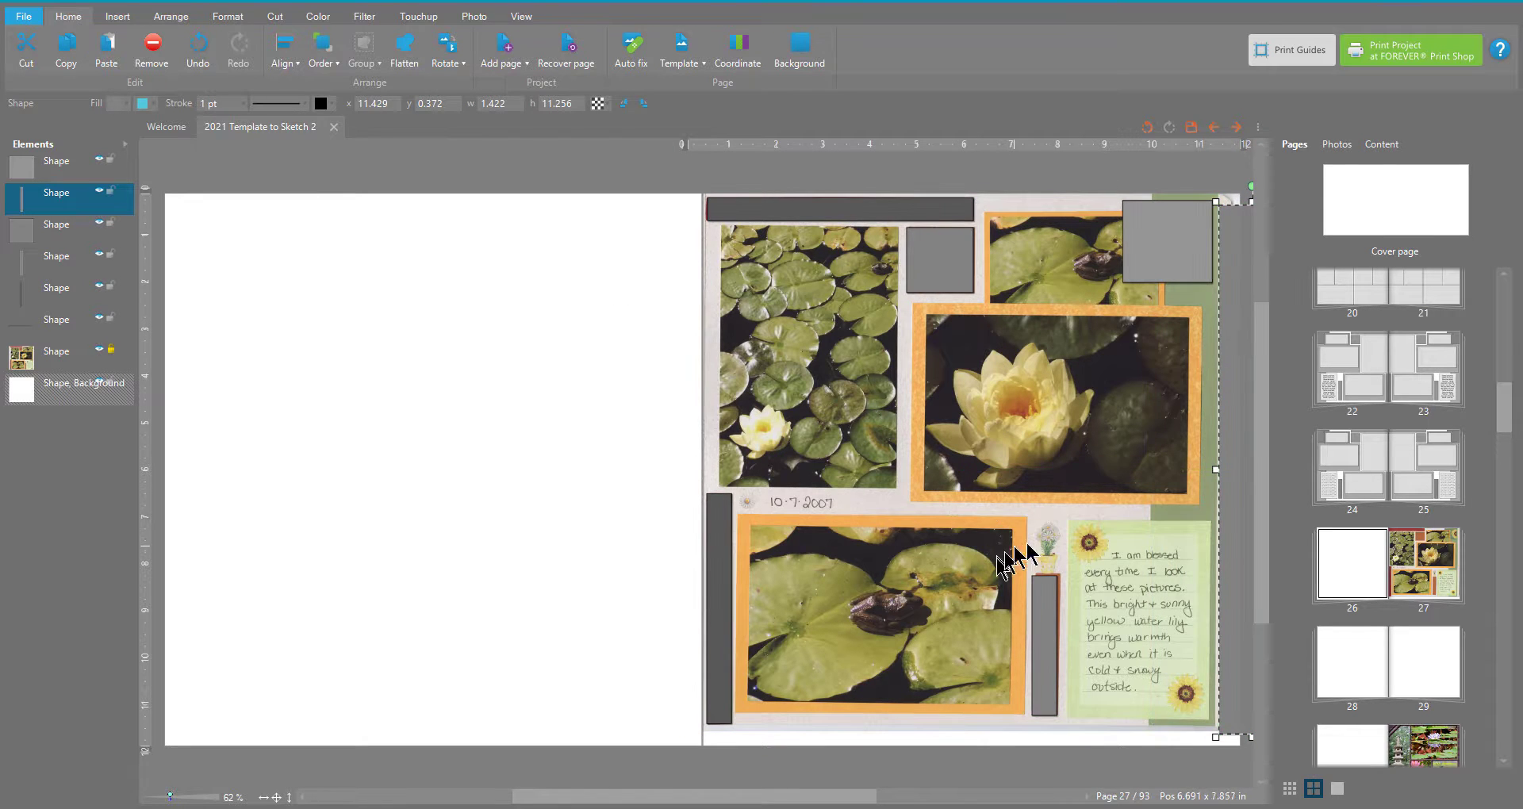
{"action": "left_click_drag", "start_coordinate": [1036, 615], "coordinate": [1007, 615]}
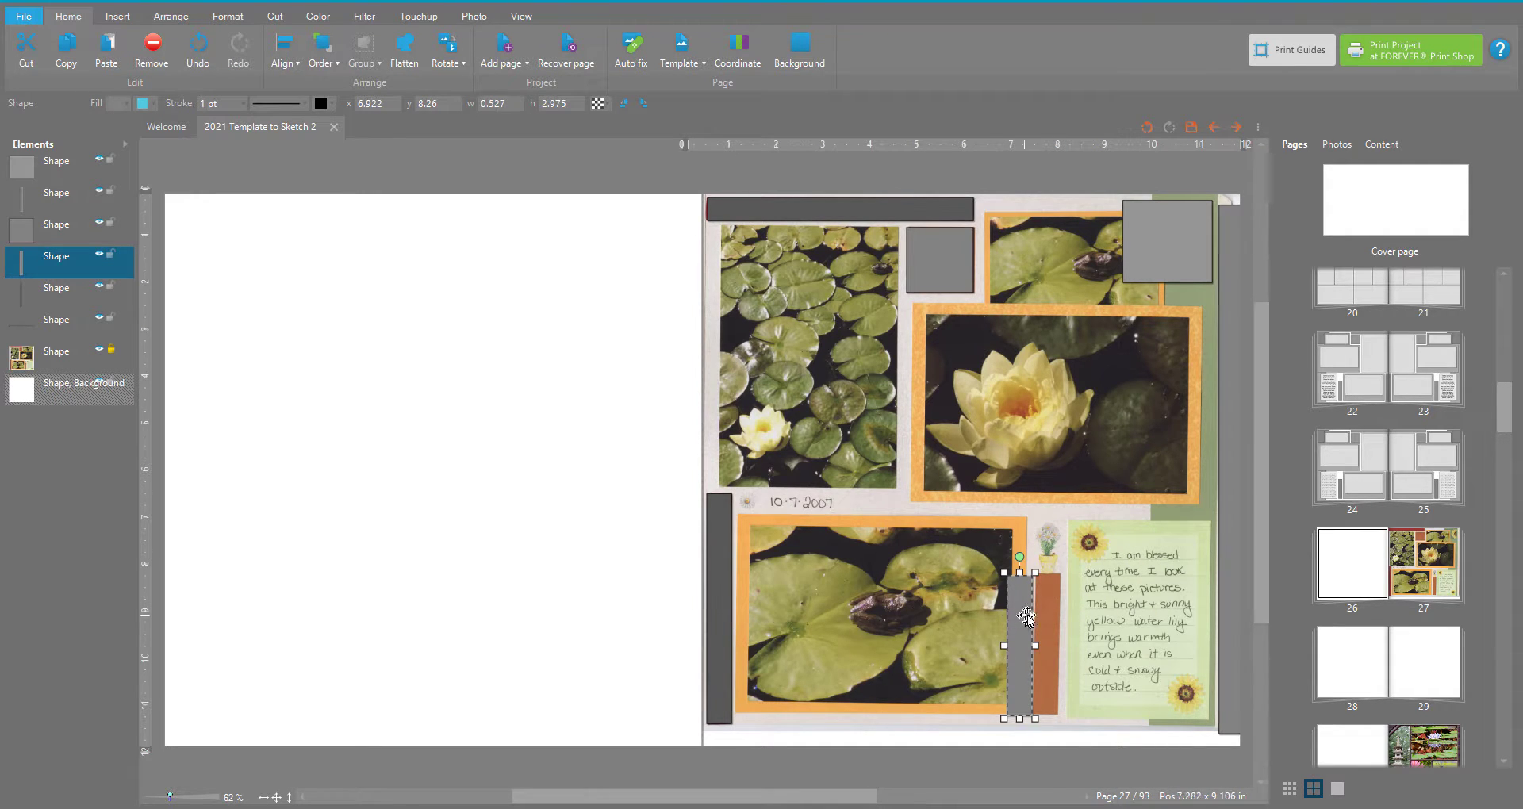
{"action": "left_click_drag", "start_coordinate": [1027, 616], "coordinate": [1051, 615]}
{"action": "left_click_drag", "start_coordinate": [1240, 397], "coordinate": [1240, 339]}
{"action": "mouse_move", "coordinate": [1174, 249]}
{"action": "left_mouse_down"}
{"action": "mouse_move", "coordinate": [1163, 295]}
{"action": "mouse_move", "coordinate": [1168, 251]}
{"action": "left_mouse_up"}
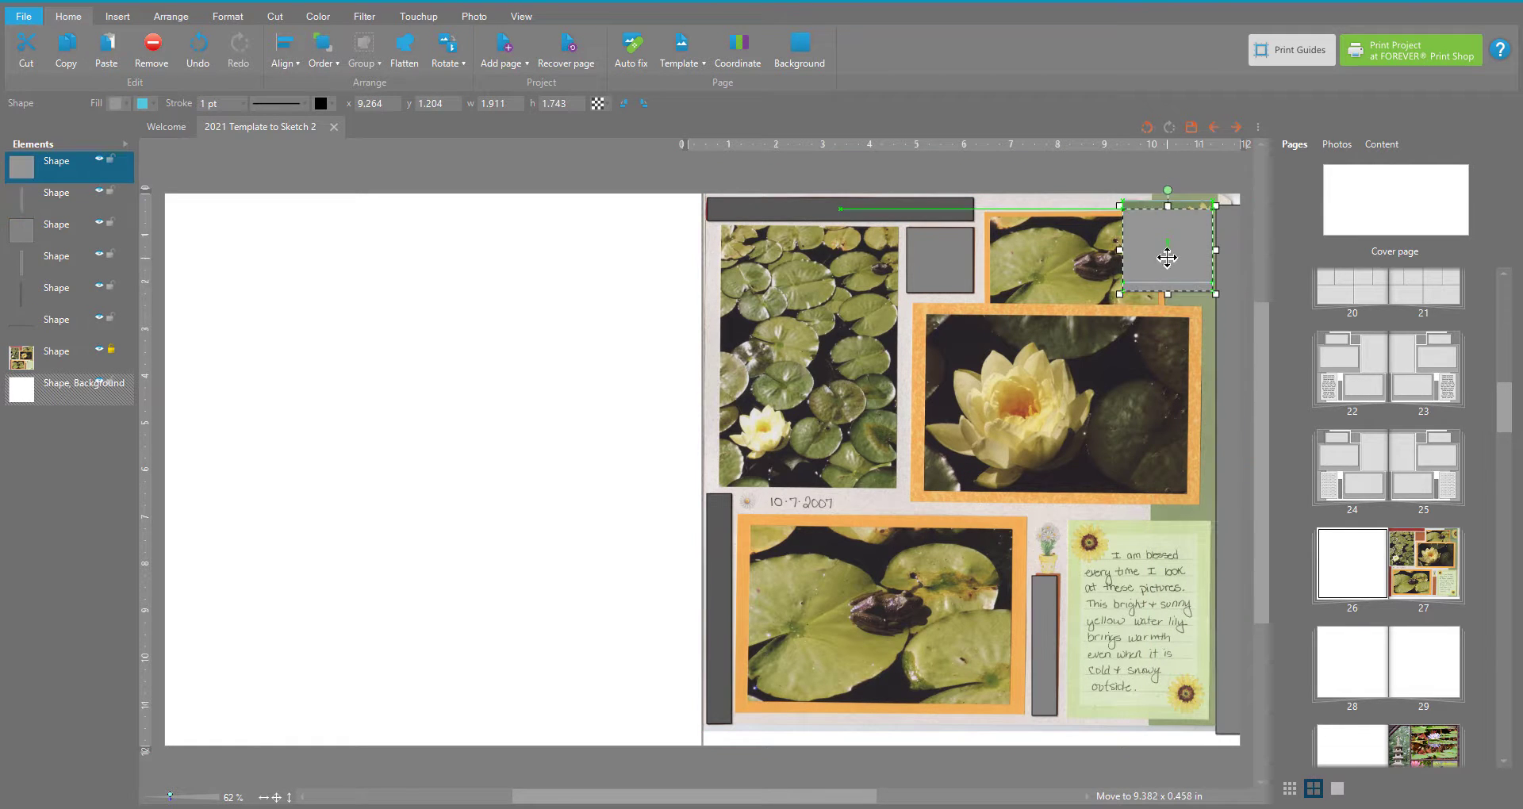
{"action": "left_click", "coordinate": [1233, 309]}
{"action": "left_click_drag", "start_coordinate": [1233, 309], "coordinate": [1162, 300]}
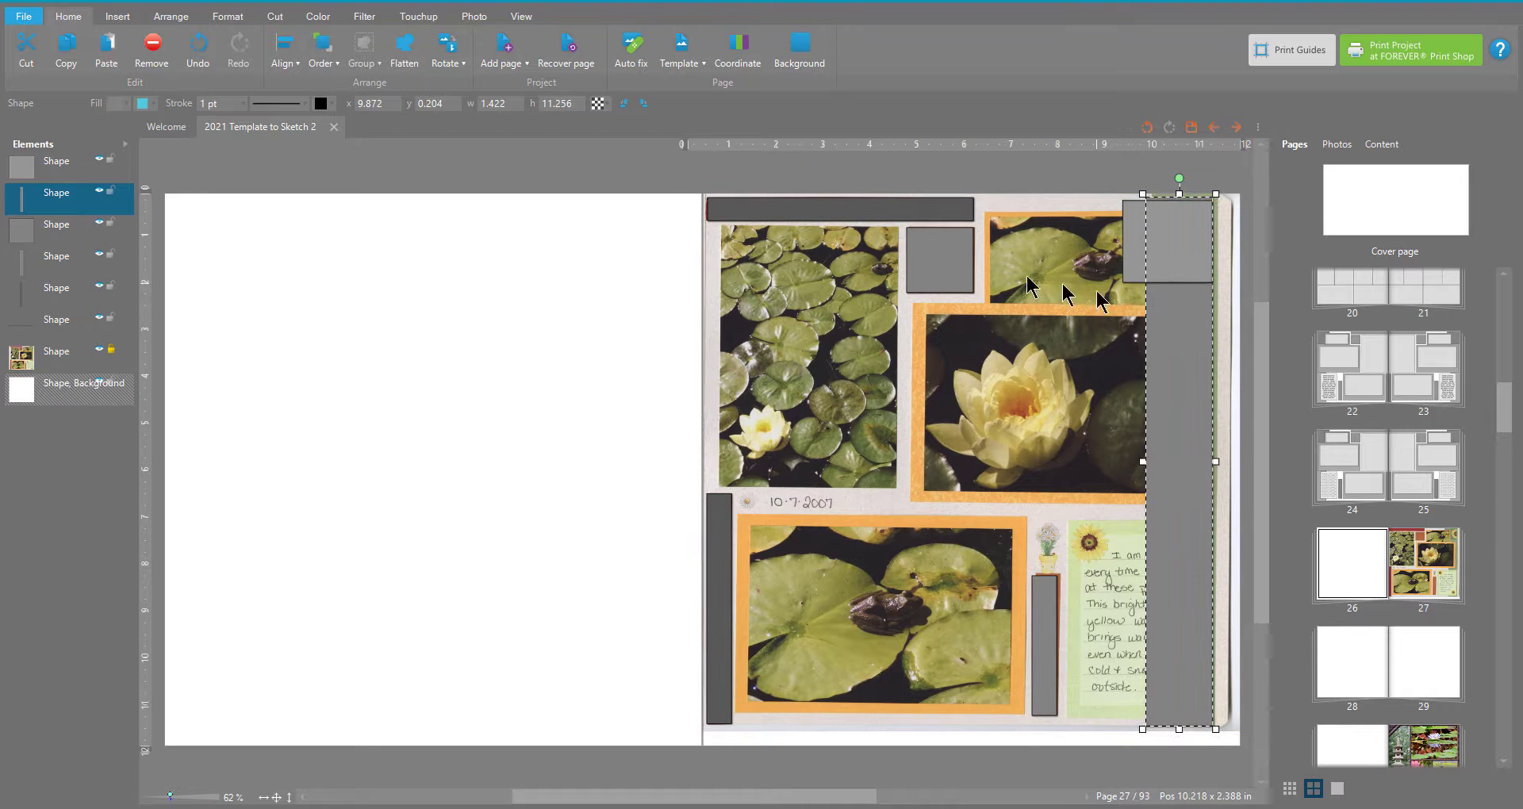
Step: Fill the tall strip with solid medium light gray, the fifth standard color from the light end, and realign it over the green band
{"action": "left_click", "coordinate": [112, 104]}
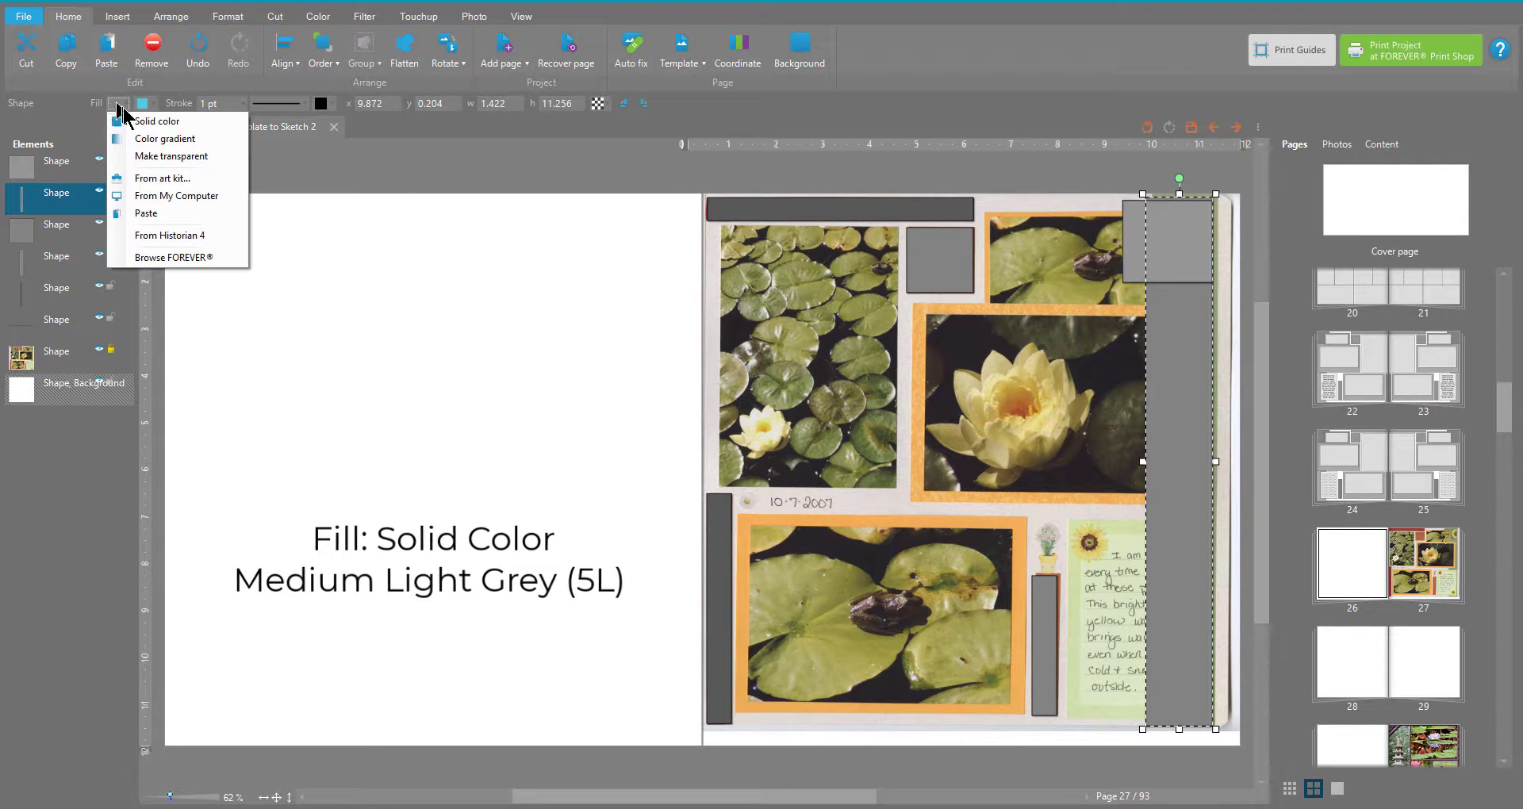
{"action": "left_click", "coordinate": [131, 121]}
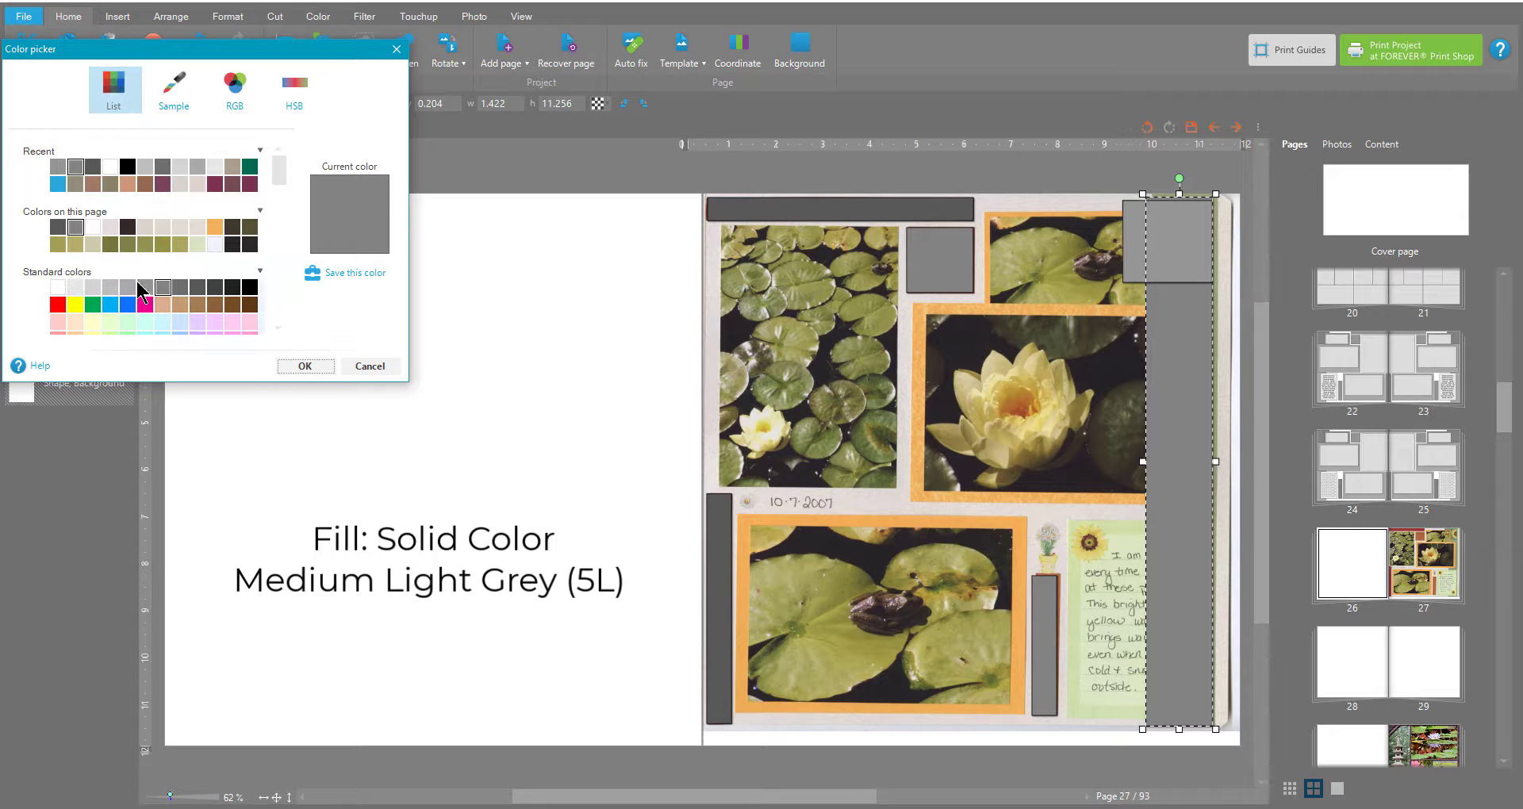
{"action": "left_click", "coordinate": [128, 287]}
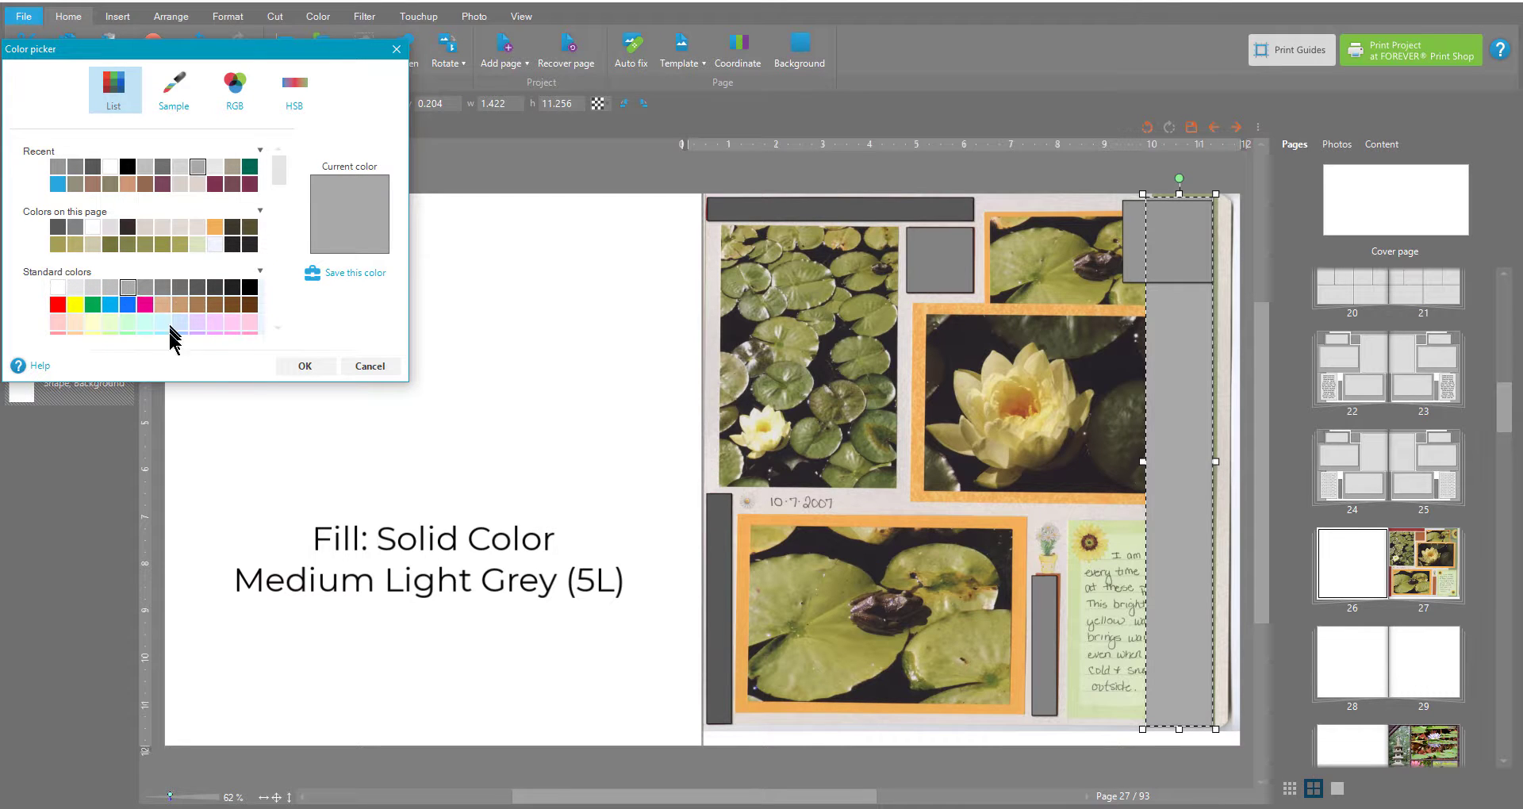
{"action": "left_click", "coordinate": [303, 367]}
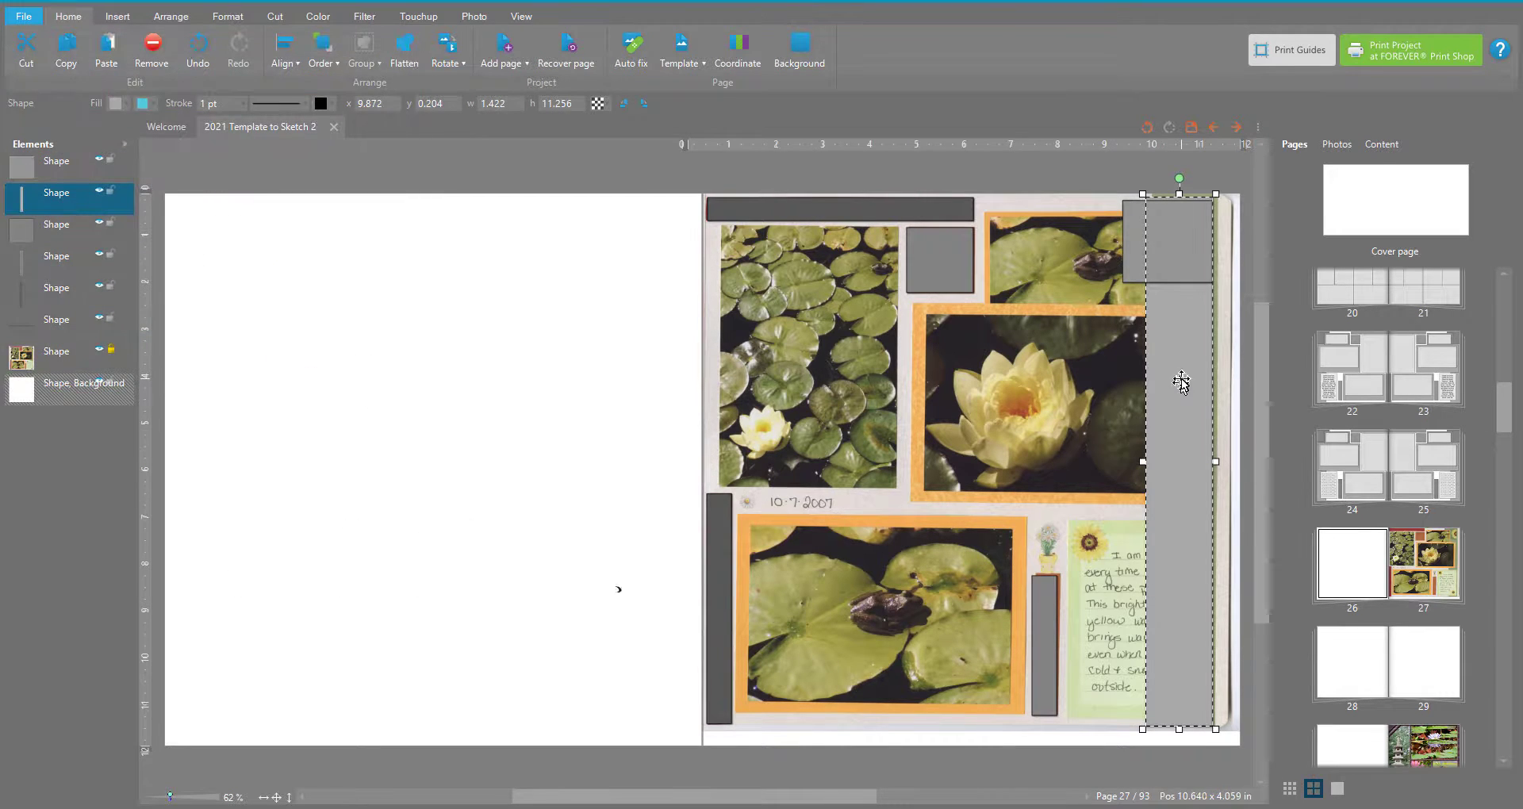
{"action": "left_click_drag", "start_coordinate": [1183, 382], "coordinate": [1188, 383]}
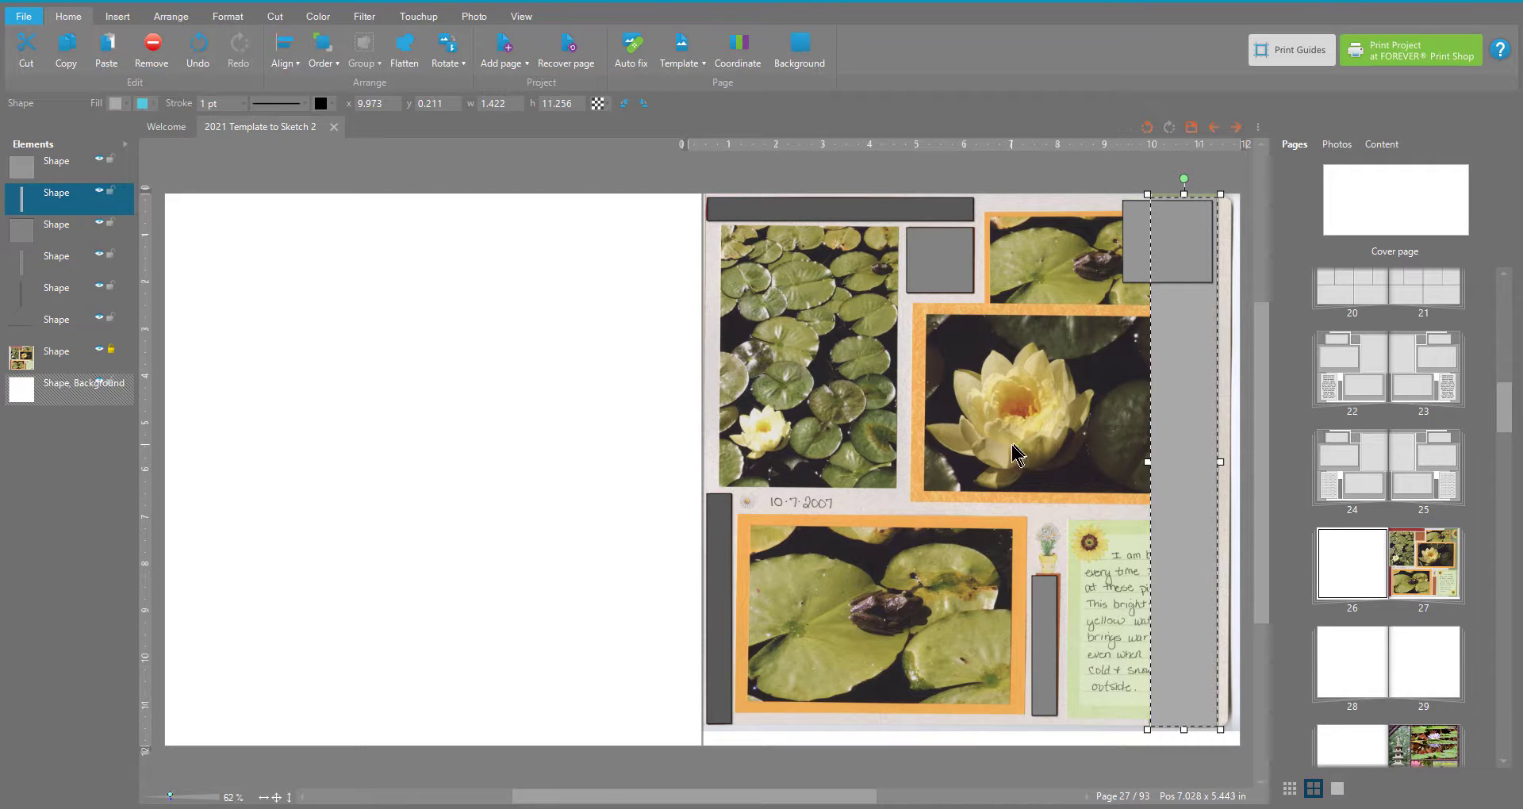
Step: Paste another gray square and enlarge it over the upper lily pad photo, about 4.12 x 4.22 in
{"action": "left_click", "coordinate": [106, 49]}
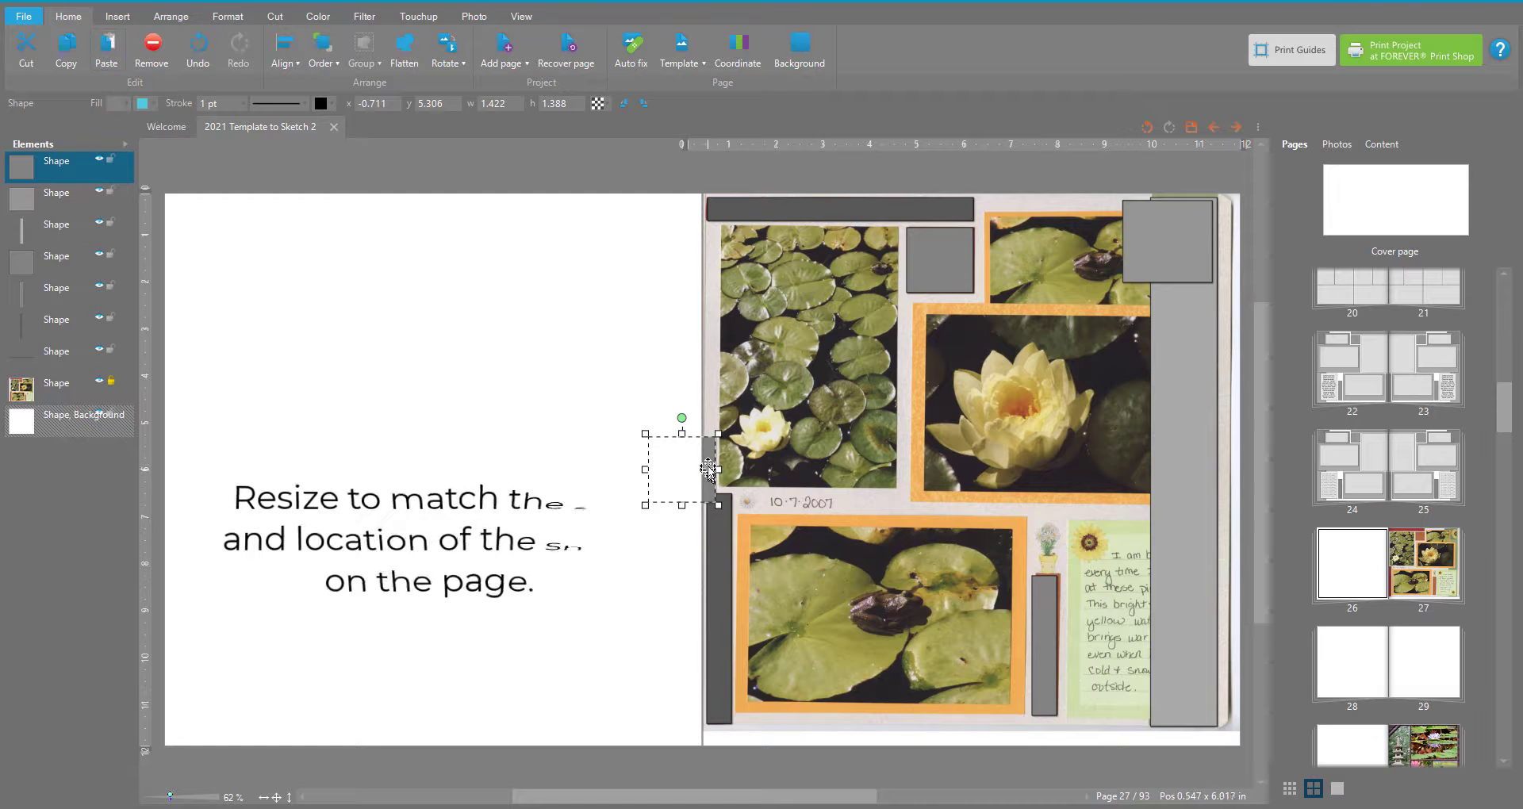
{"action": "left_click_drag", "start_coordinate": [707, 468], "coordinate": [1044, 242]}
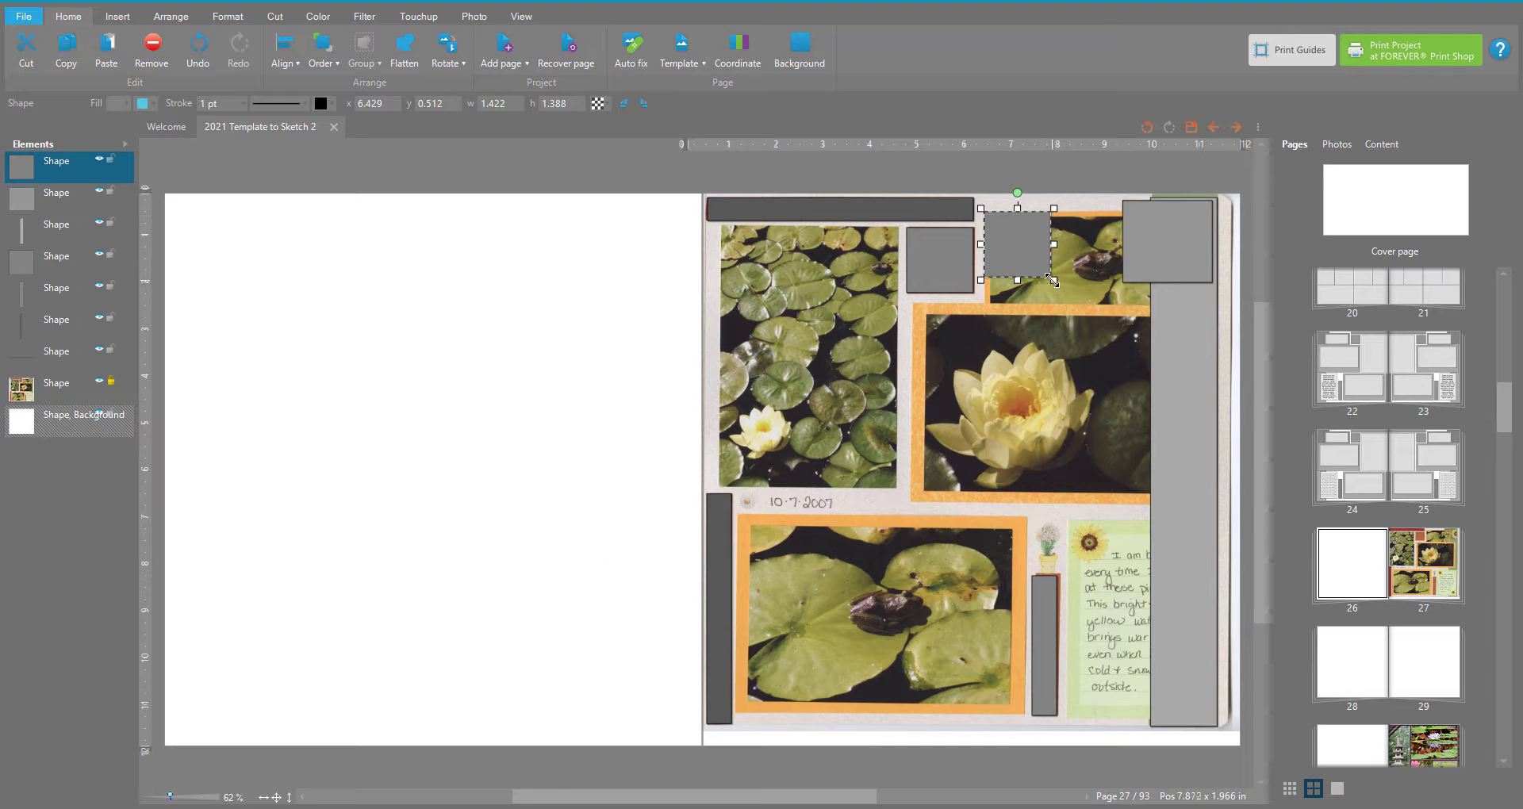
{"action": "left_click_drag", "start_coordinate": [1052, 280], "coordinate": [1180, 411]}
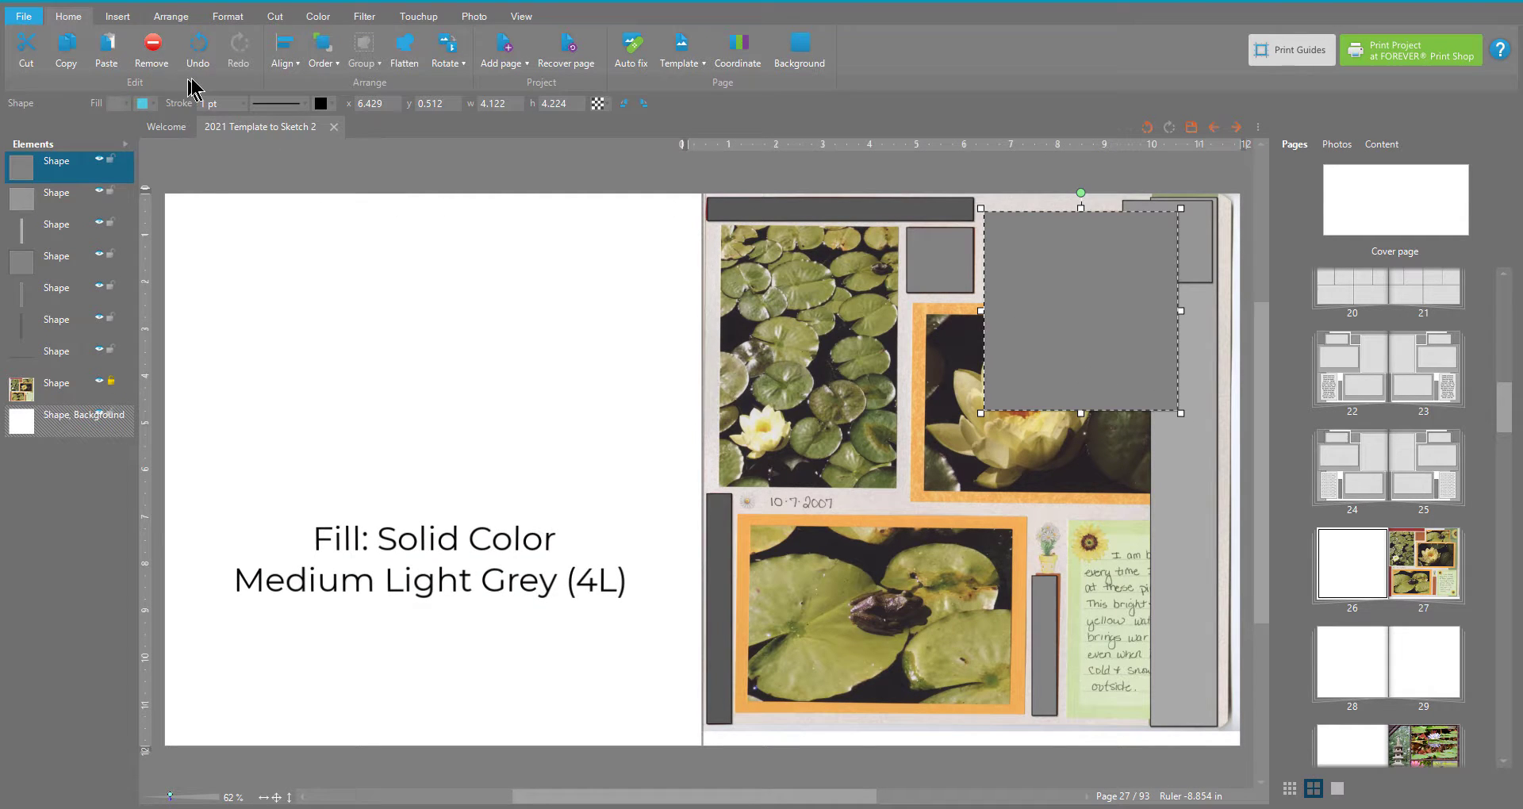
Step: Fill the block over the upper lily pad photo with solid medium light gray, the fourth standard color from the light end
{"action": "left_click", "coordinate": [121, 103]}
{"action": "left_click", "coordinate": [125, 123]}
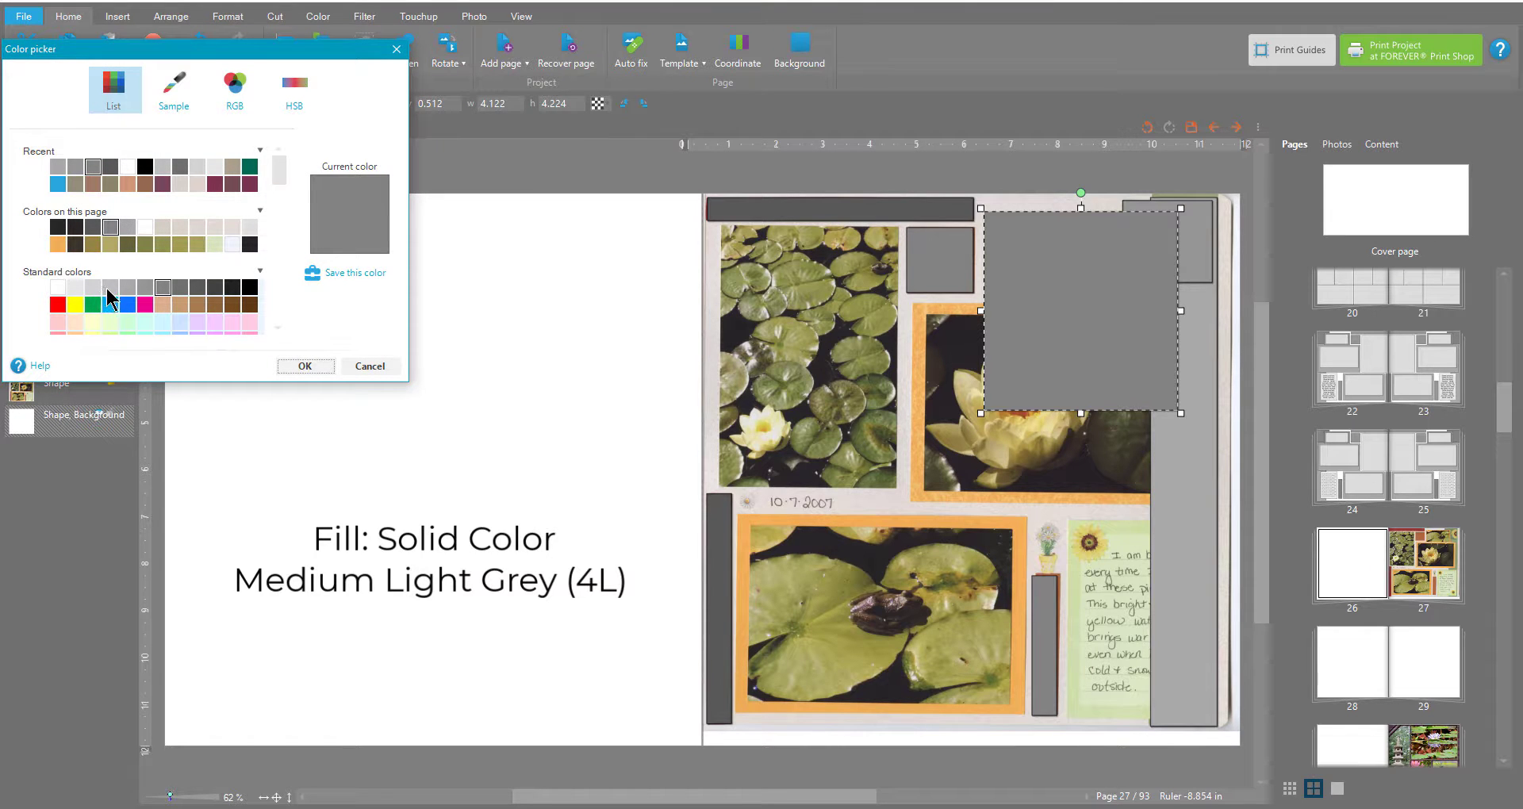
{"action": "left_click", "coordinate": [57, 167]}
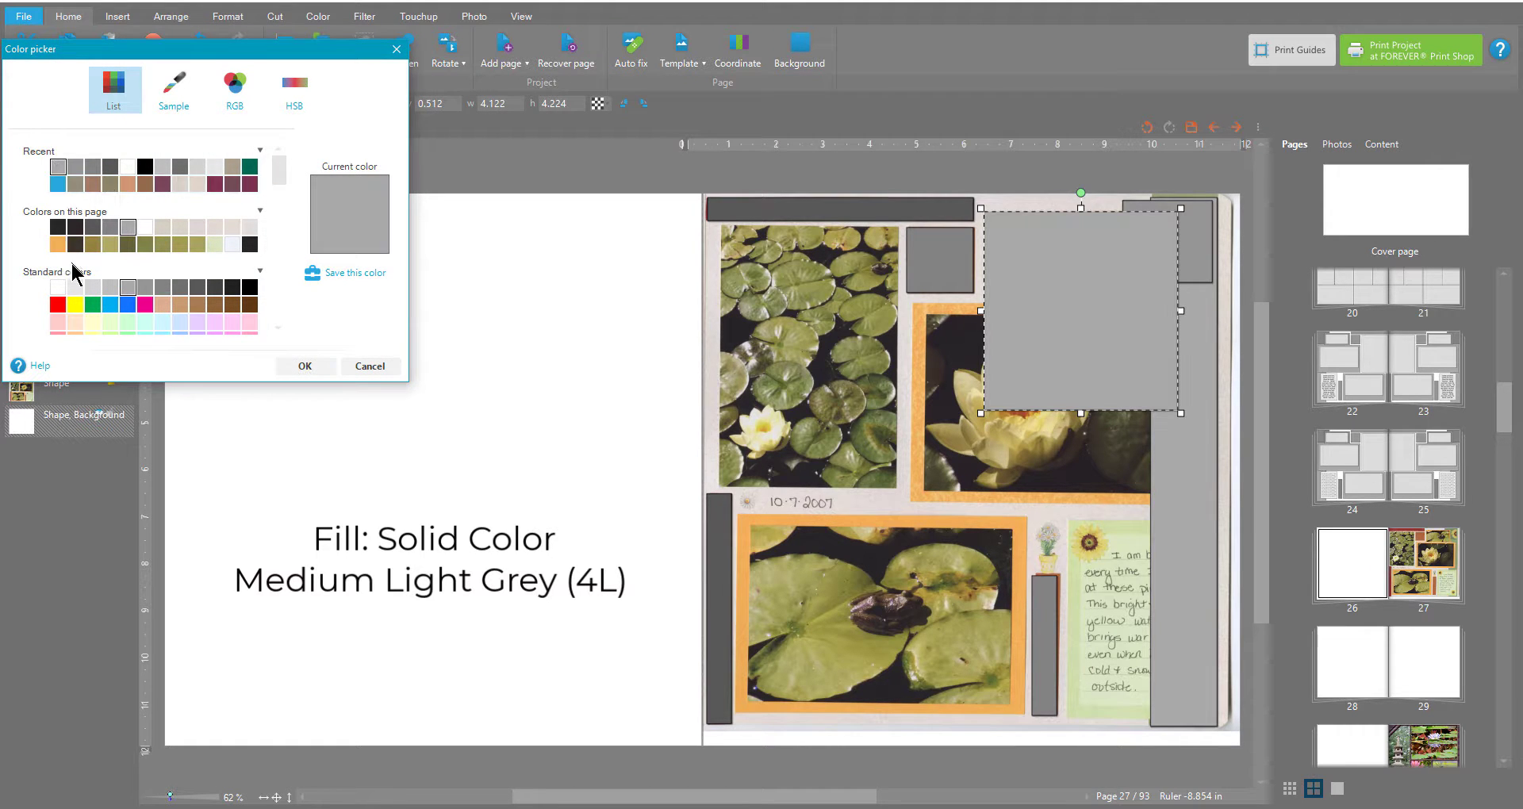
{"action": "left_click", "coordinate": [111, 289]}
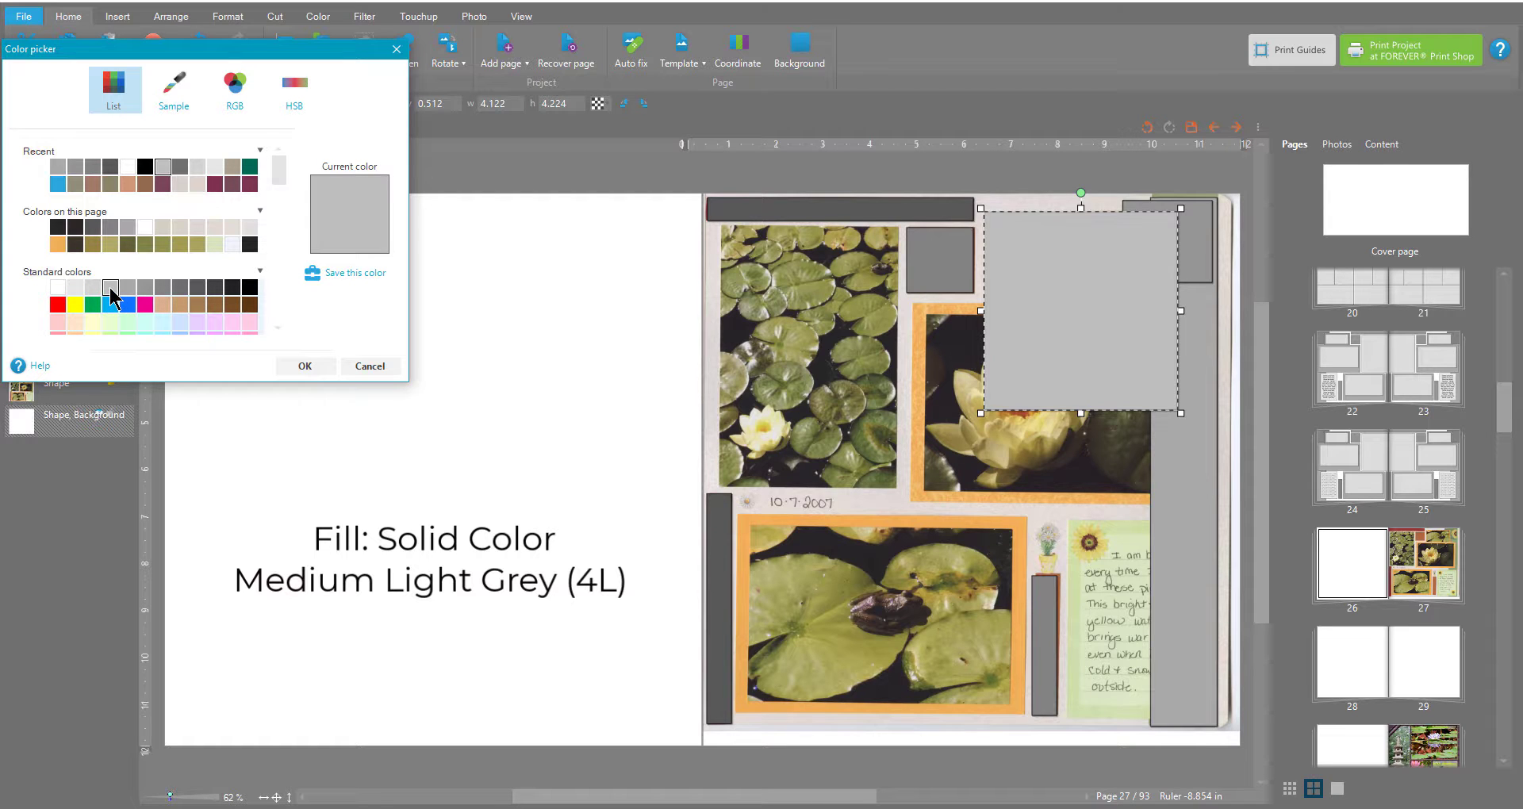
{"action": "left_click", "coordinate": [291, 367]}
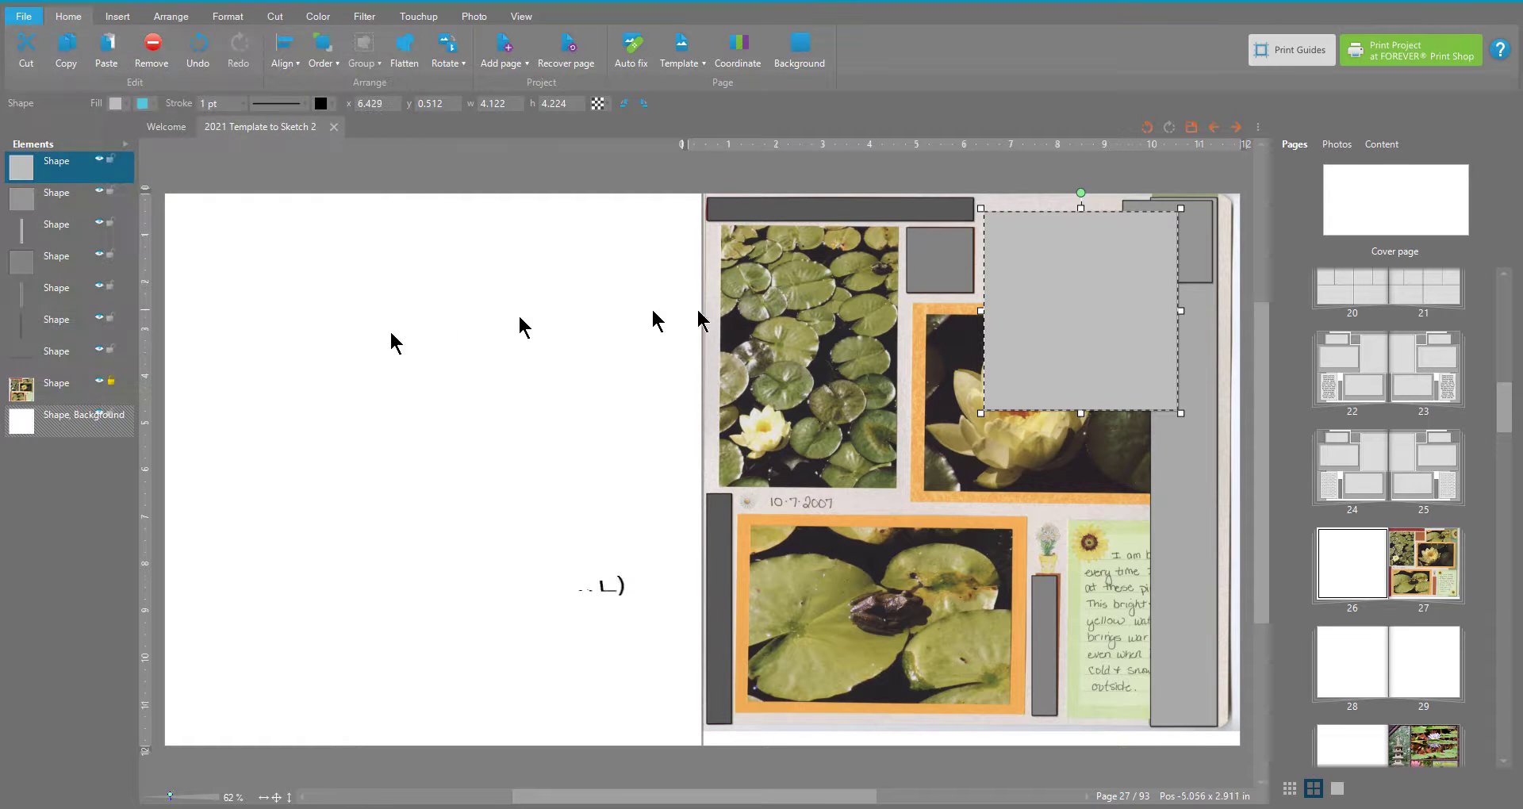
Step: Duplicate the light gray block and fit the copy over the large water lily photo, about 6.11 x 4.22 in
{"action": "left_click", "coordinate": [66, 49]}
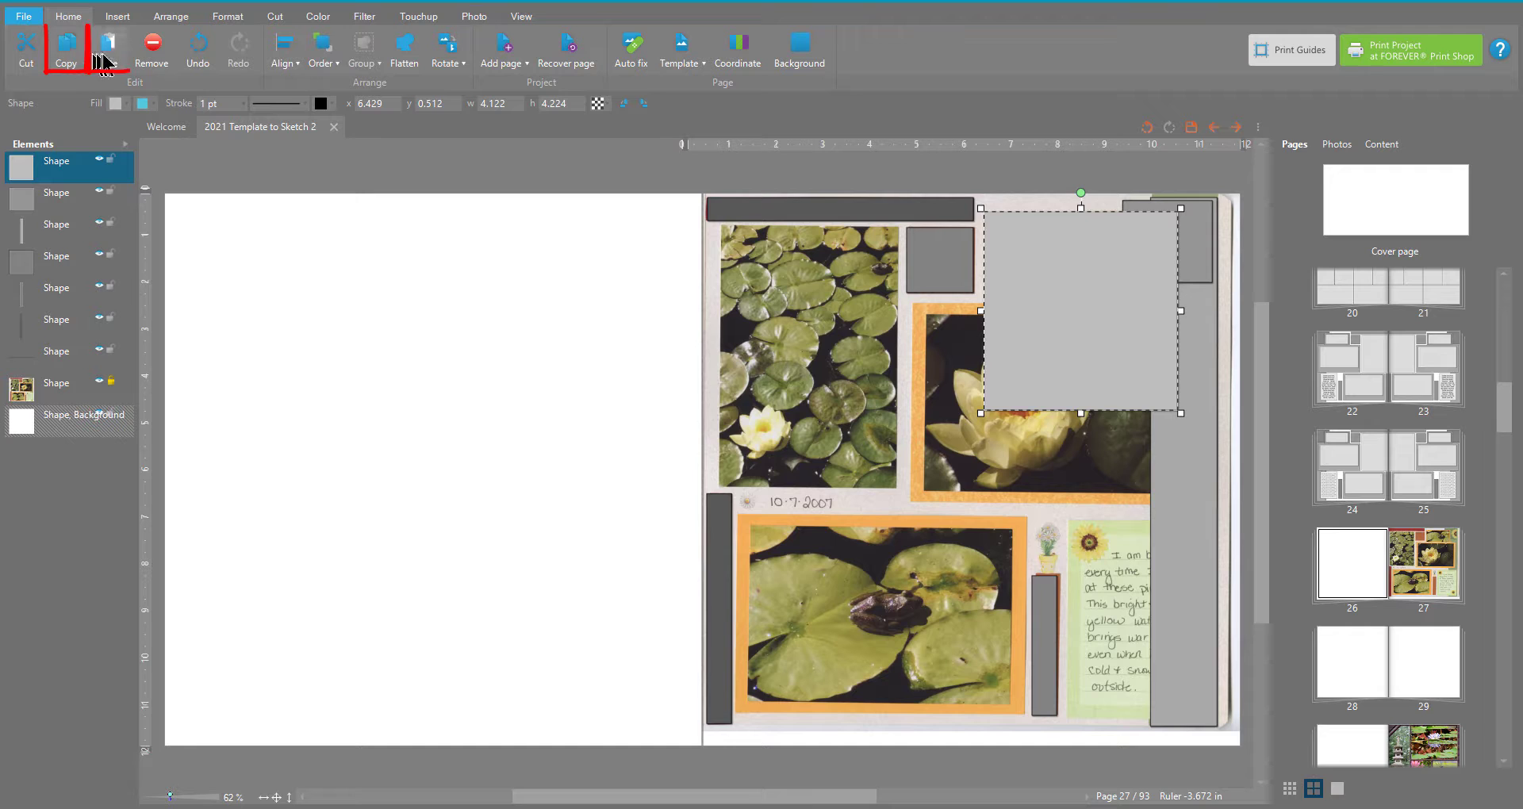
{"action": "left_click", "coordinate": [106, 49]}
{"action": "left_click_drag", "start_coordinate": [652, 437], "coordinate": [997, 374]}
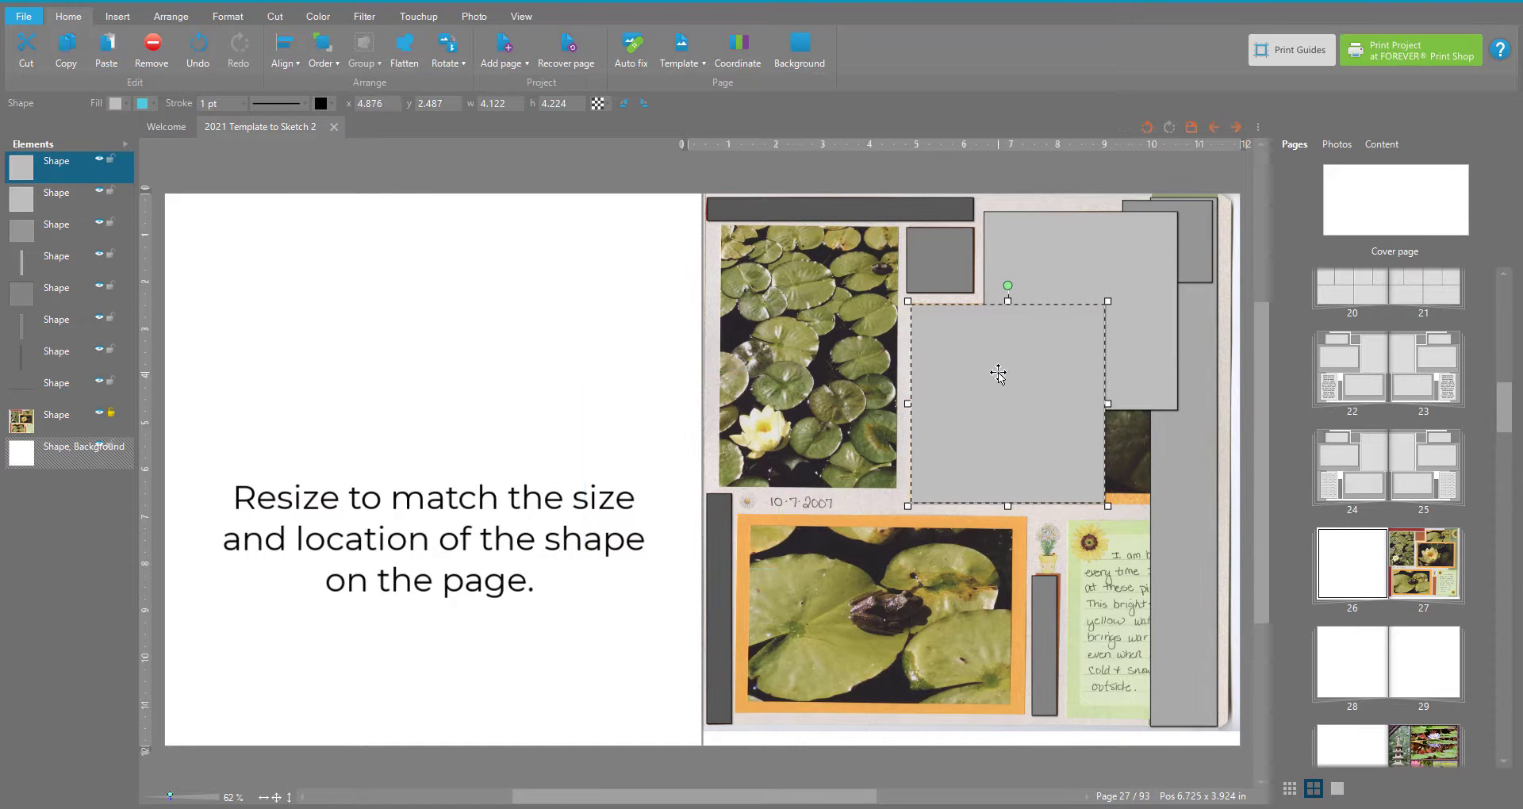
{"action": "left_click_drag", "start_coordinate": [1108, 405], "coordinate": [1202, 405]}
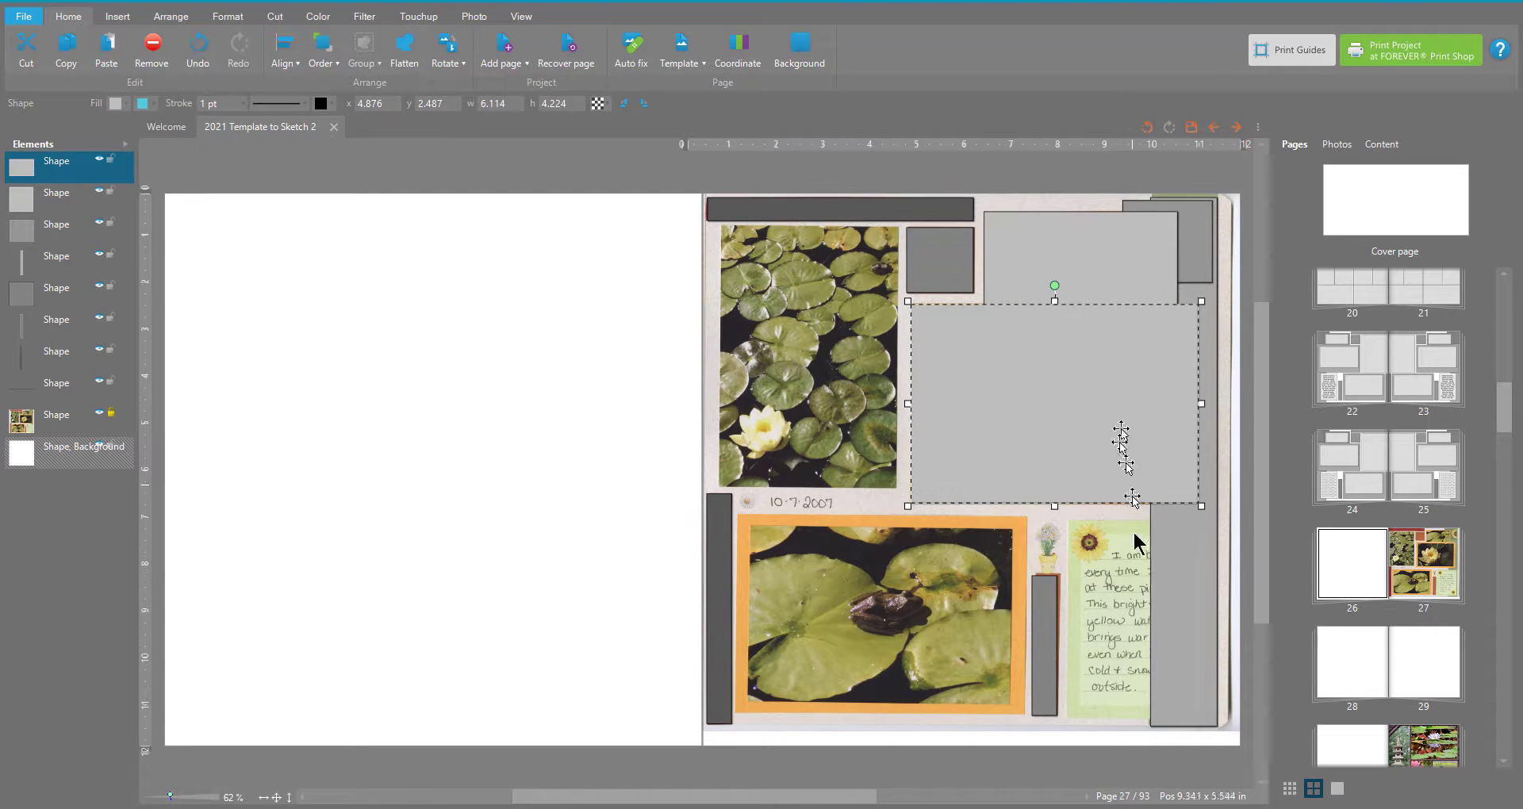
Step: Temporarily hide the tall strip and widen the block over the large water lily photo to about 6.22 in
{"action": "left_click", "coordinate": [1185, 630]}
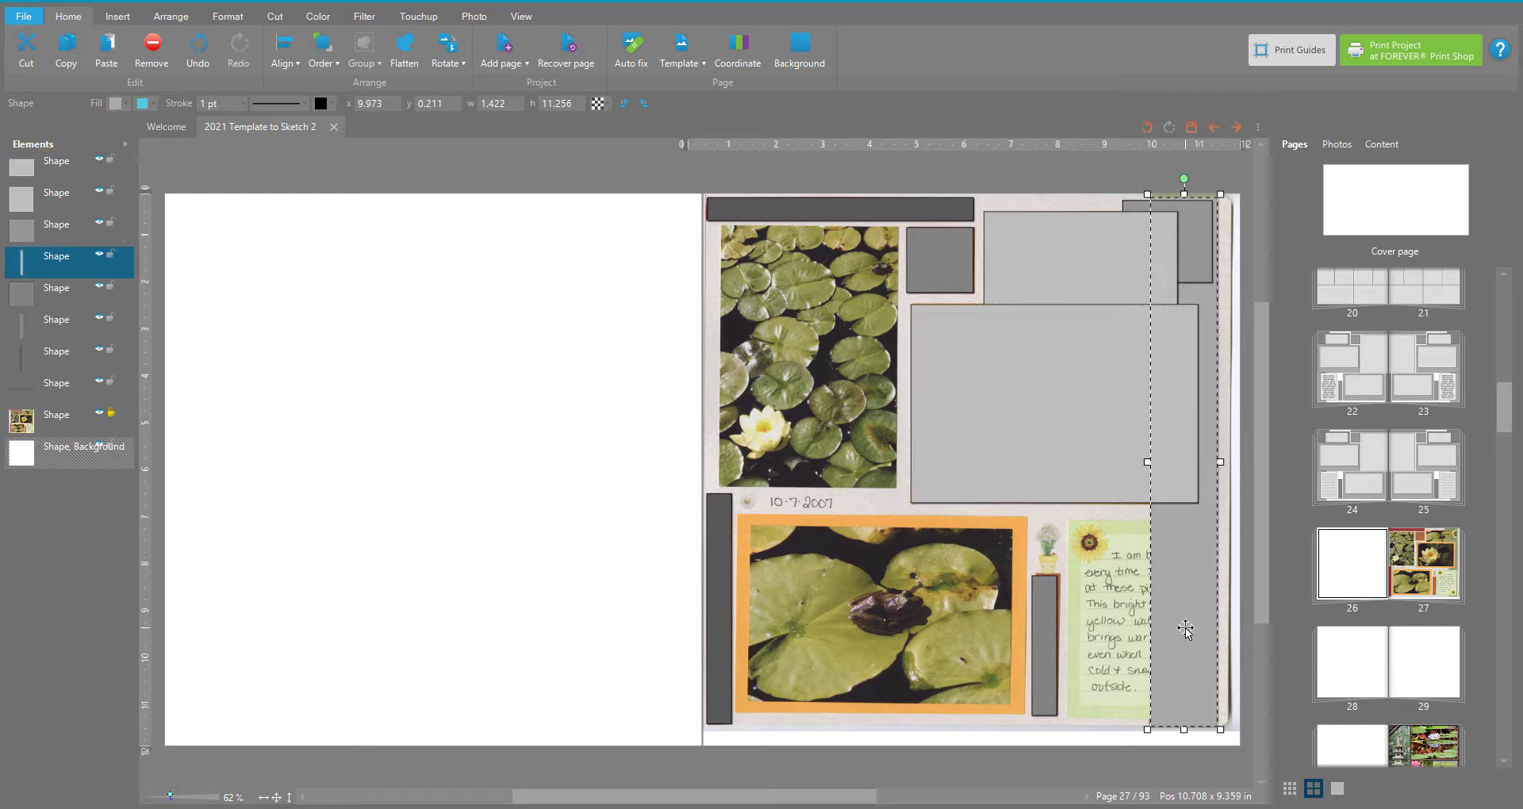
{"action": "left_click", "coordinate": [100, 255]}
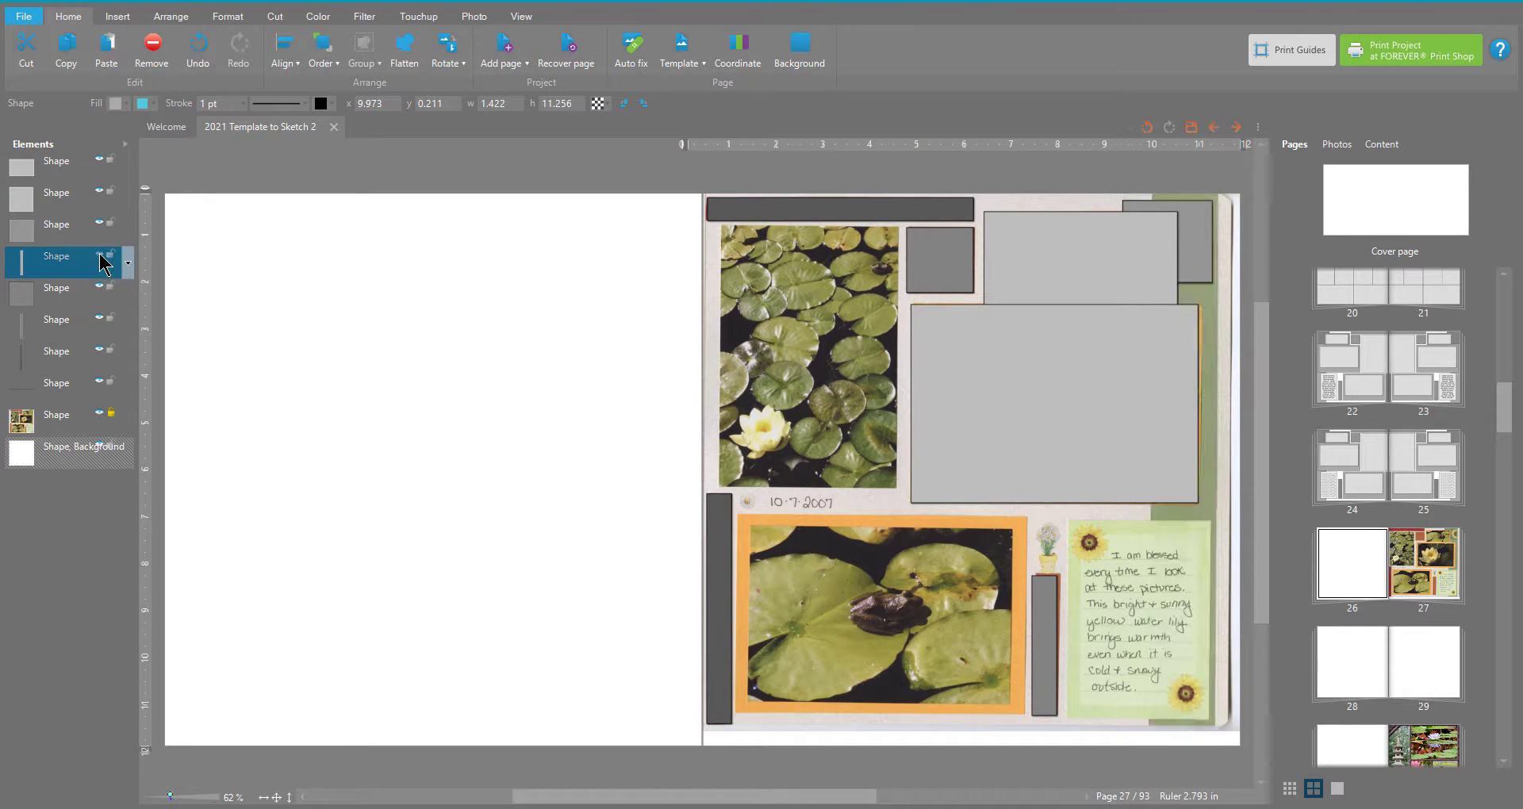
{"action": "left_click", "coordinate": [1130, 410]}
{"action": "mouse_move", "coordinate": [1199, 402]}
{"action": "left_mouse_down"}
{"action": "mouse_move", "coordinate": [1166, 402]}
{"action": "mouse_move", "coordinate": [1207, 402]}
{"action": "left_mouse_up"}
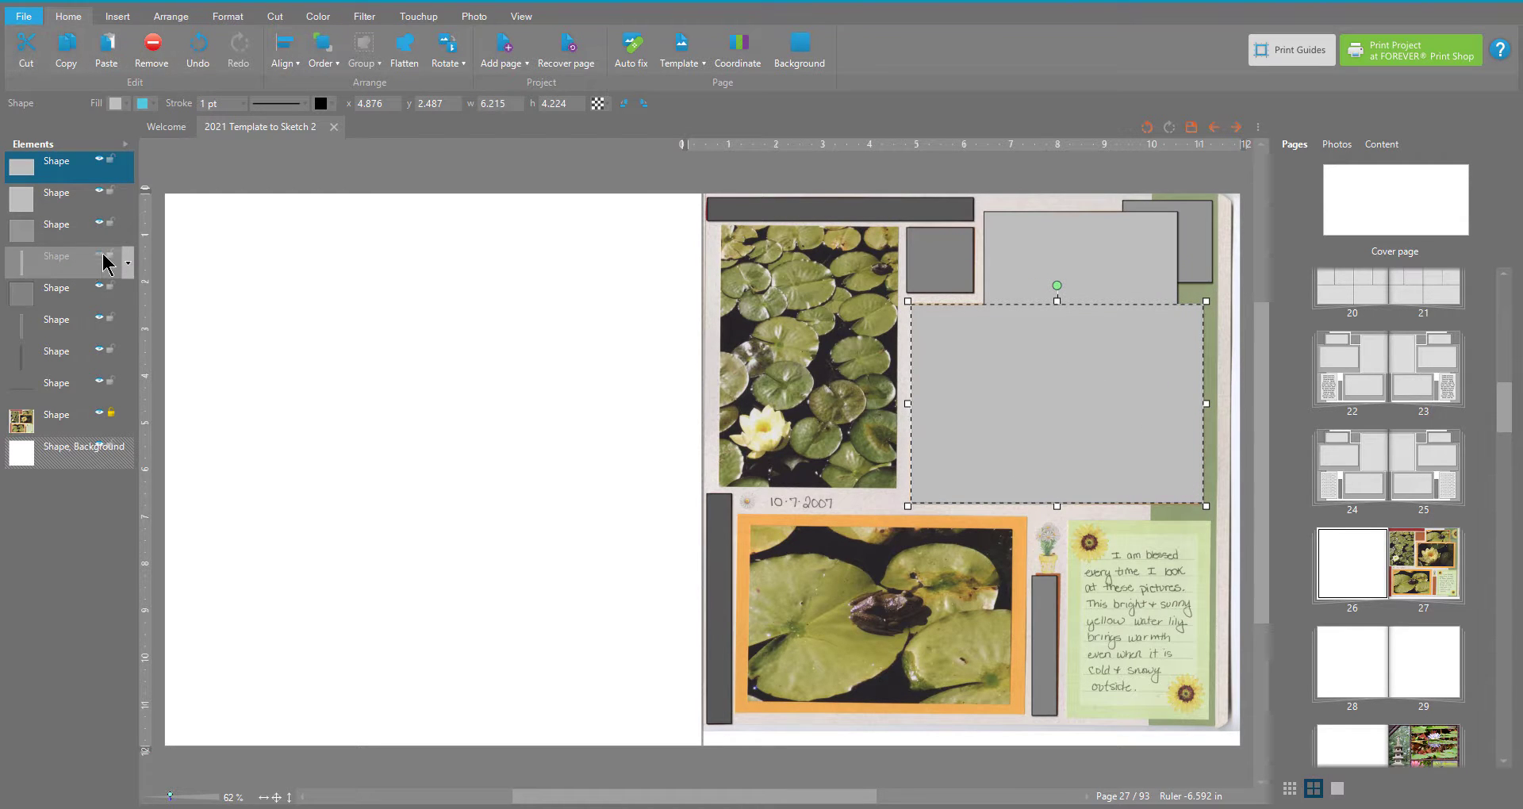
{"action": "left_click", "coordinate": [71, 259]}
{"action": "left_click", "coordinate": [76, 165]}
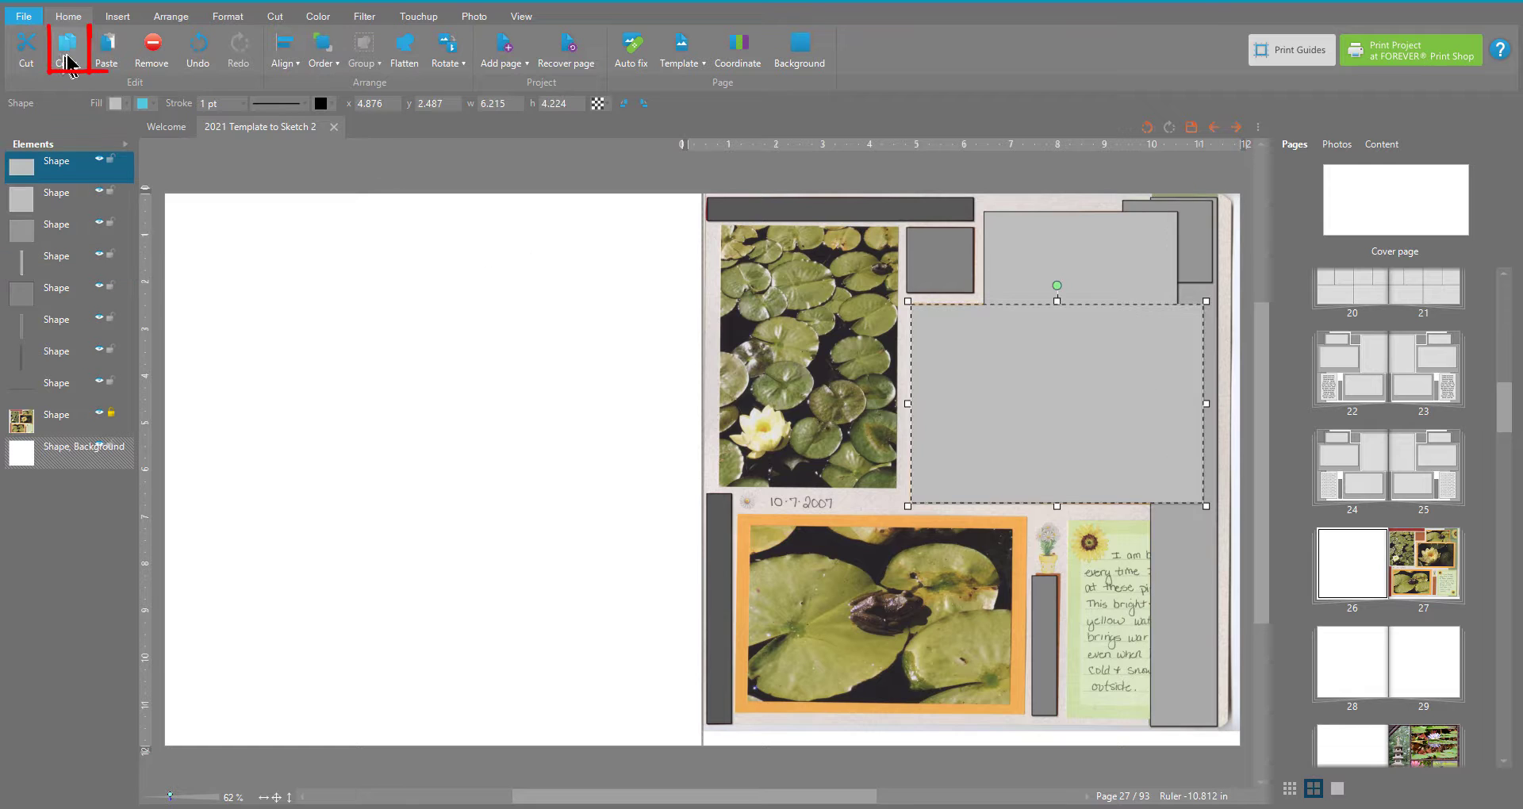
Step: Duplicate the wide gray block and fit the copy over the lower lily pad photo, about 6.15 x 4.22 in
{"action": "left_click", "coordinate": [66, 56]}
{"action": "left_click", "coordinate": [111, 55]}
{"action": "left_click_drag", "start_coordinate": [650, 446], "coordinate": [860, 585]}
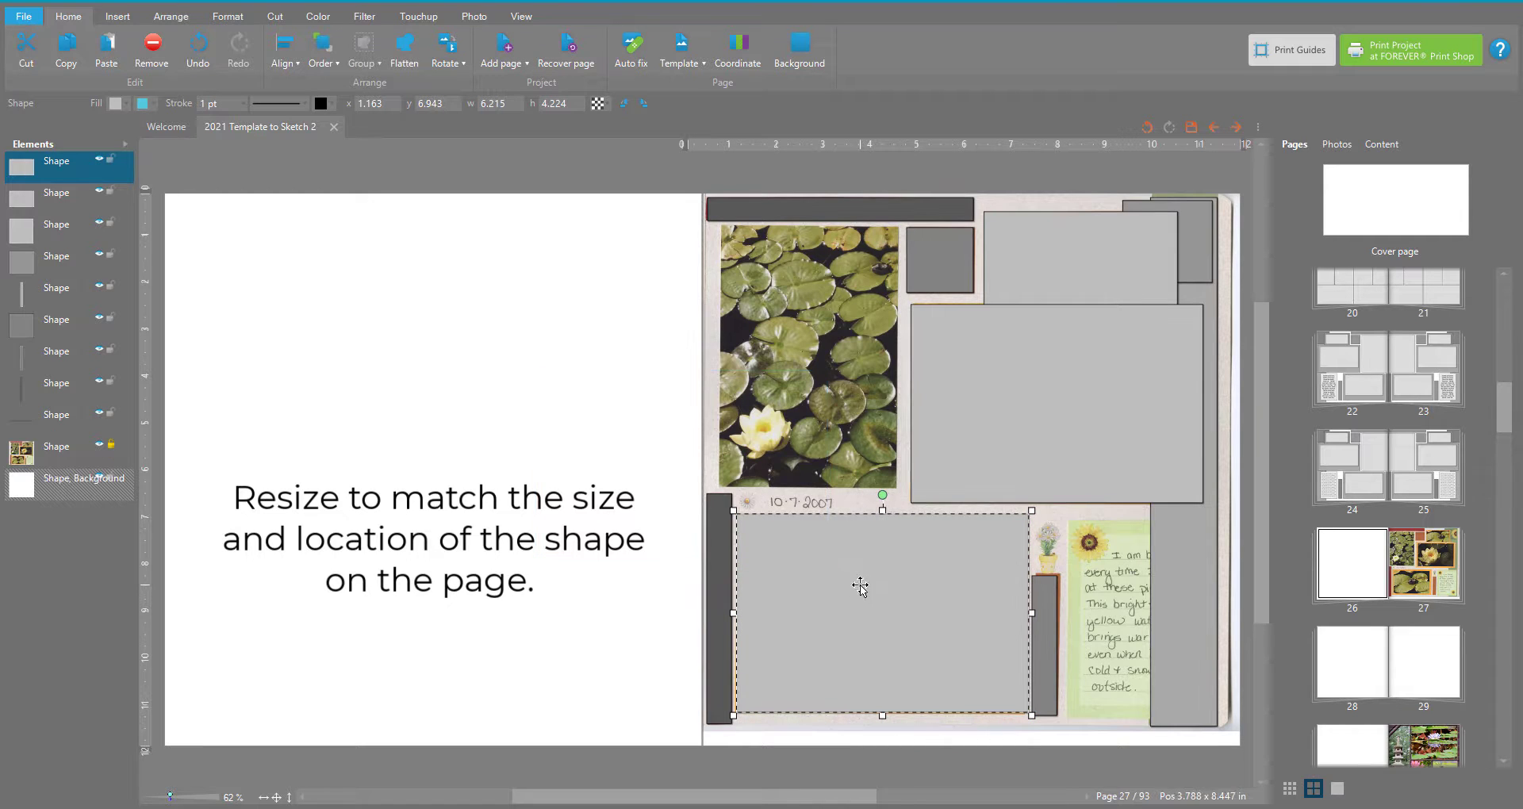
{"action": "left_click_drag", "start_coordinate": [1031, 613], "coordinate": [1027, 617]}
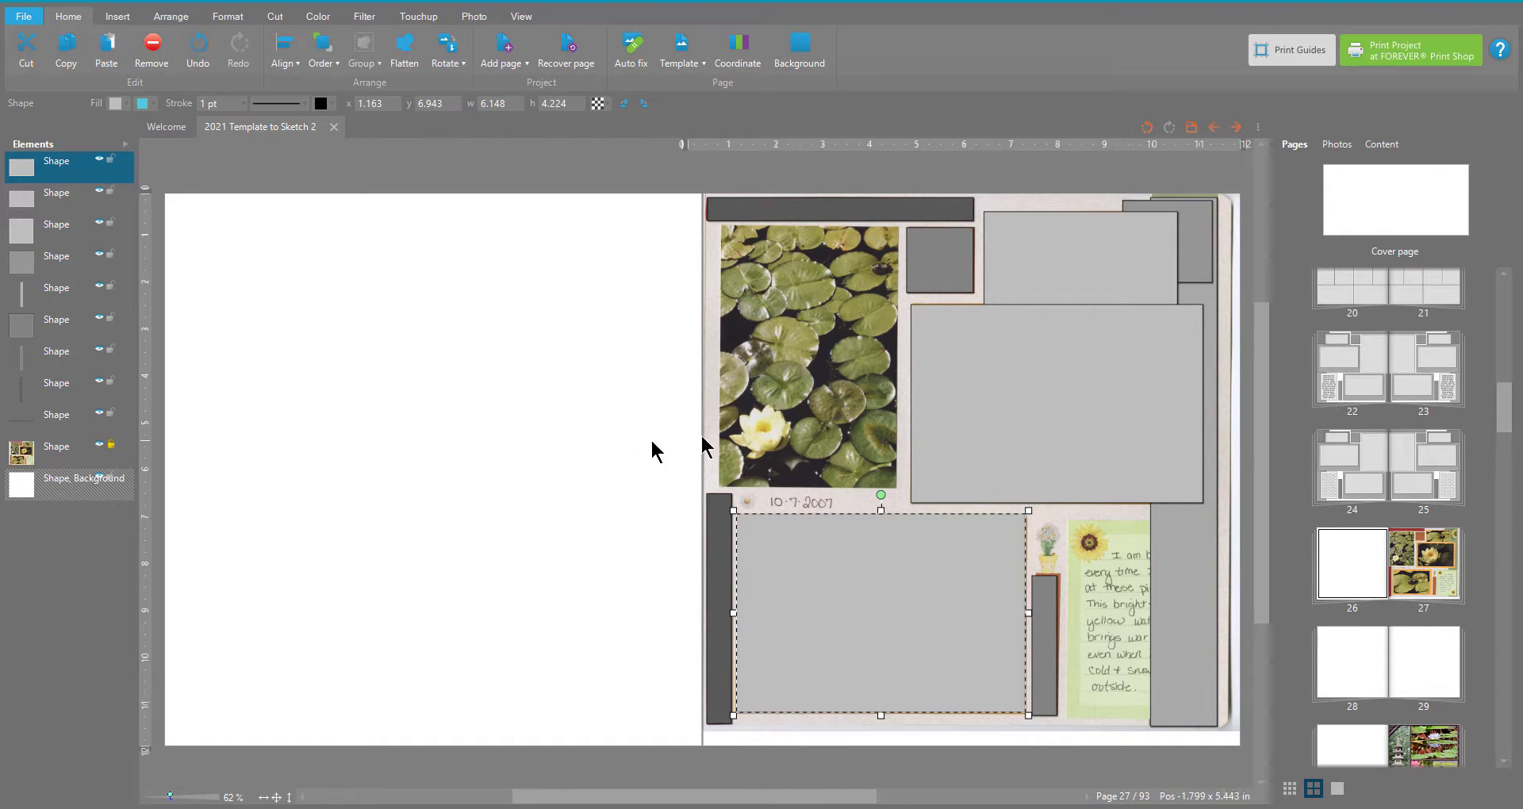
Step: Temporarily hide the three photo blocks, the corner square and the tall strip to examine the scanned layout beneath them
{"action": "left_click", "coordinate": [1105, 611]}
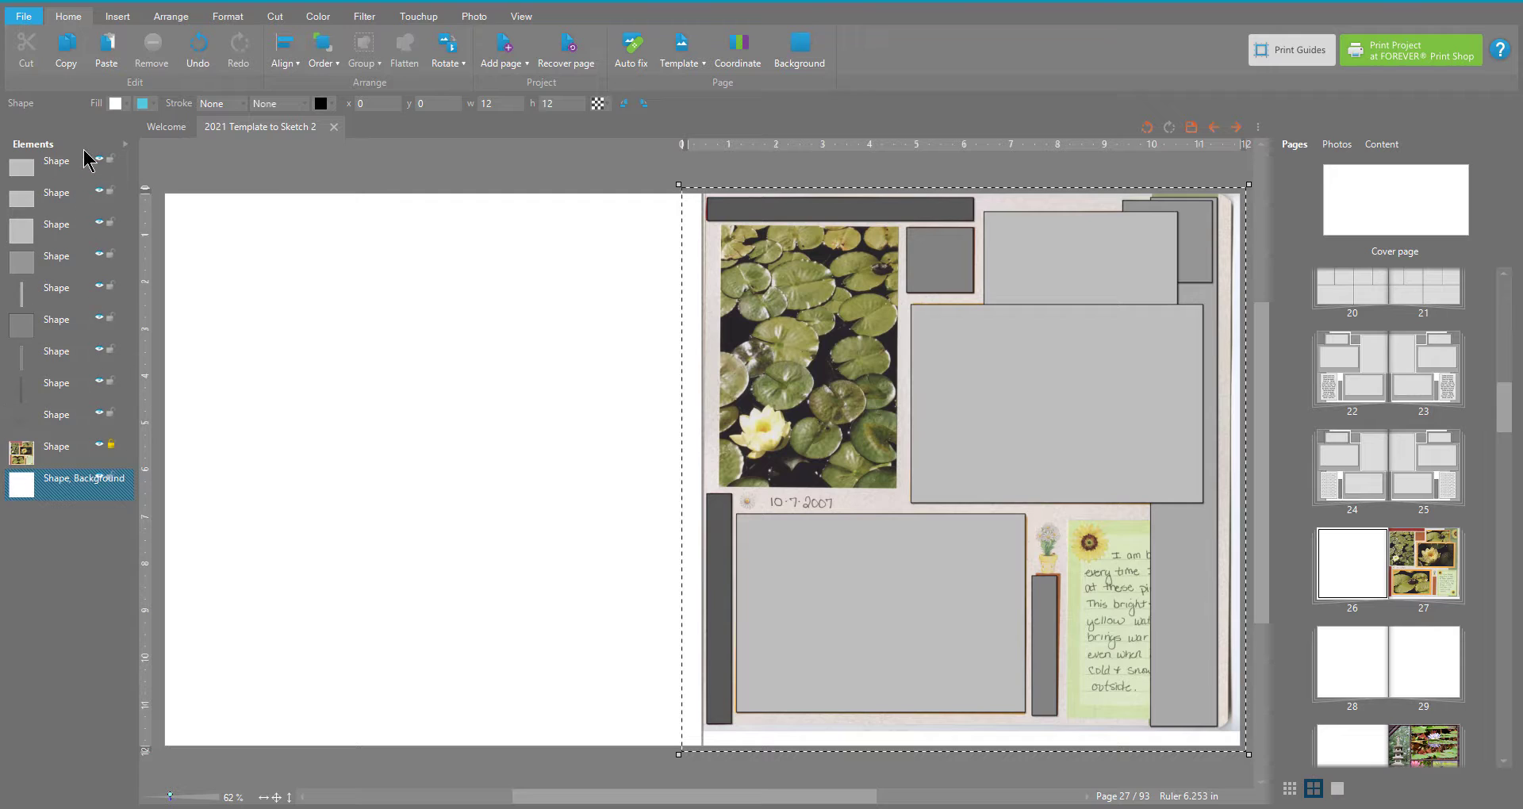
{"action": "left_click", "coordinate": [102, 167]}
{"action": "left_click", "coordinate": [102, 197]}
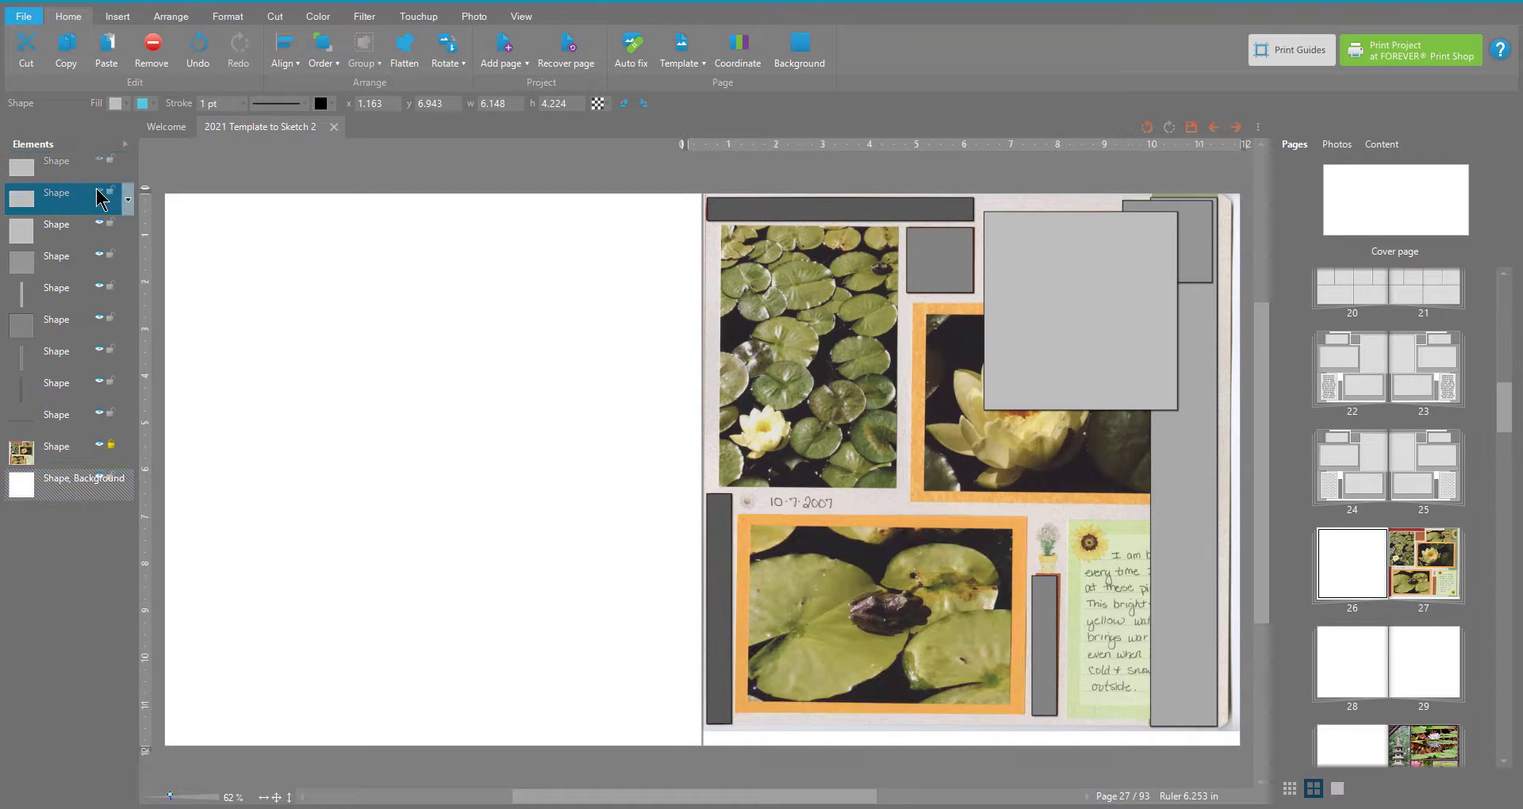
{"action": "left_click", "coordinate": [102, 229]}
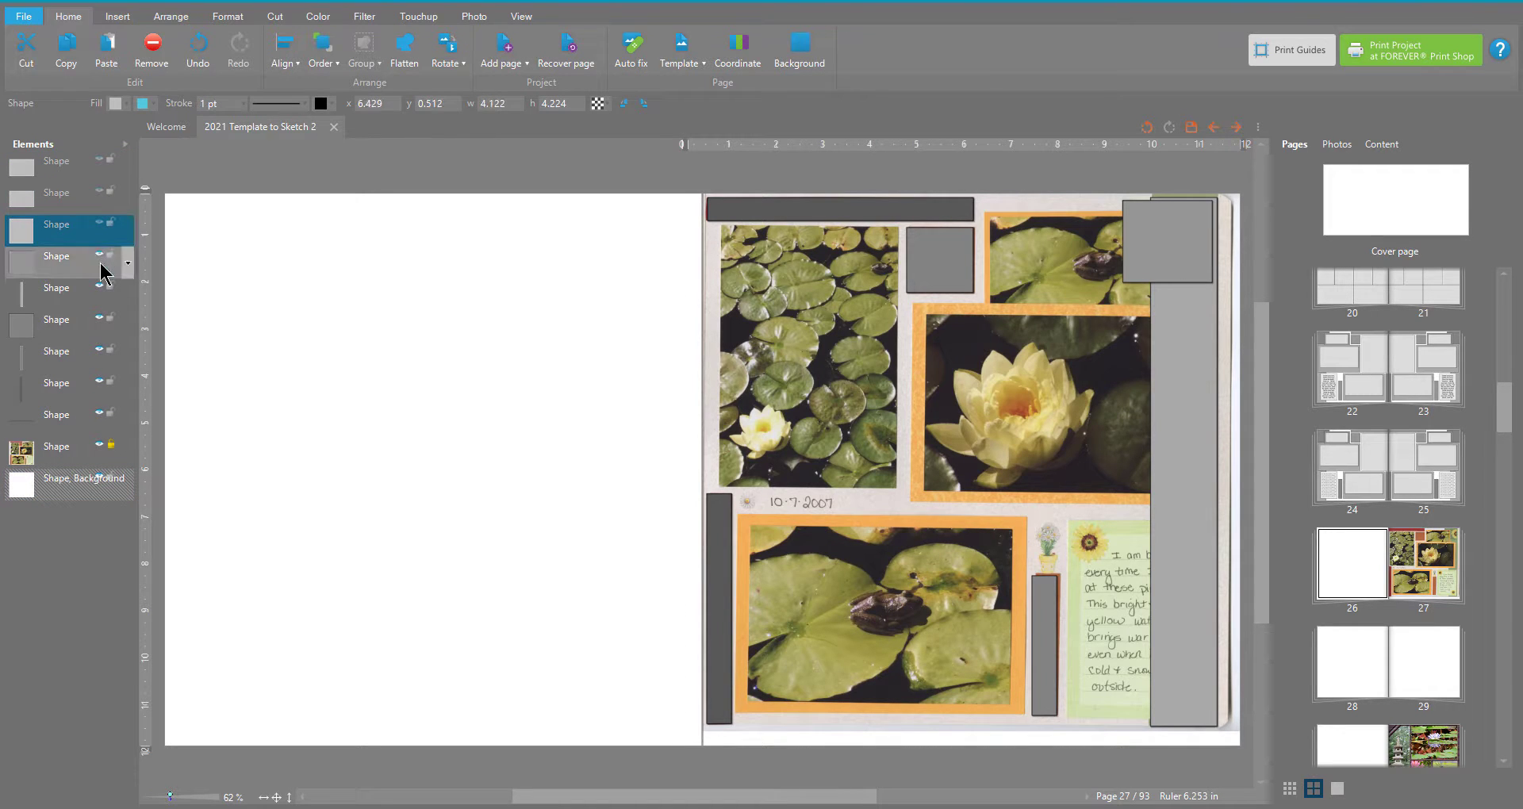
{"action": "left_click", "coordinate": [102, 262]}
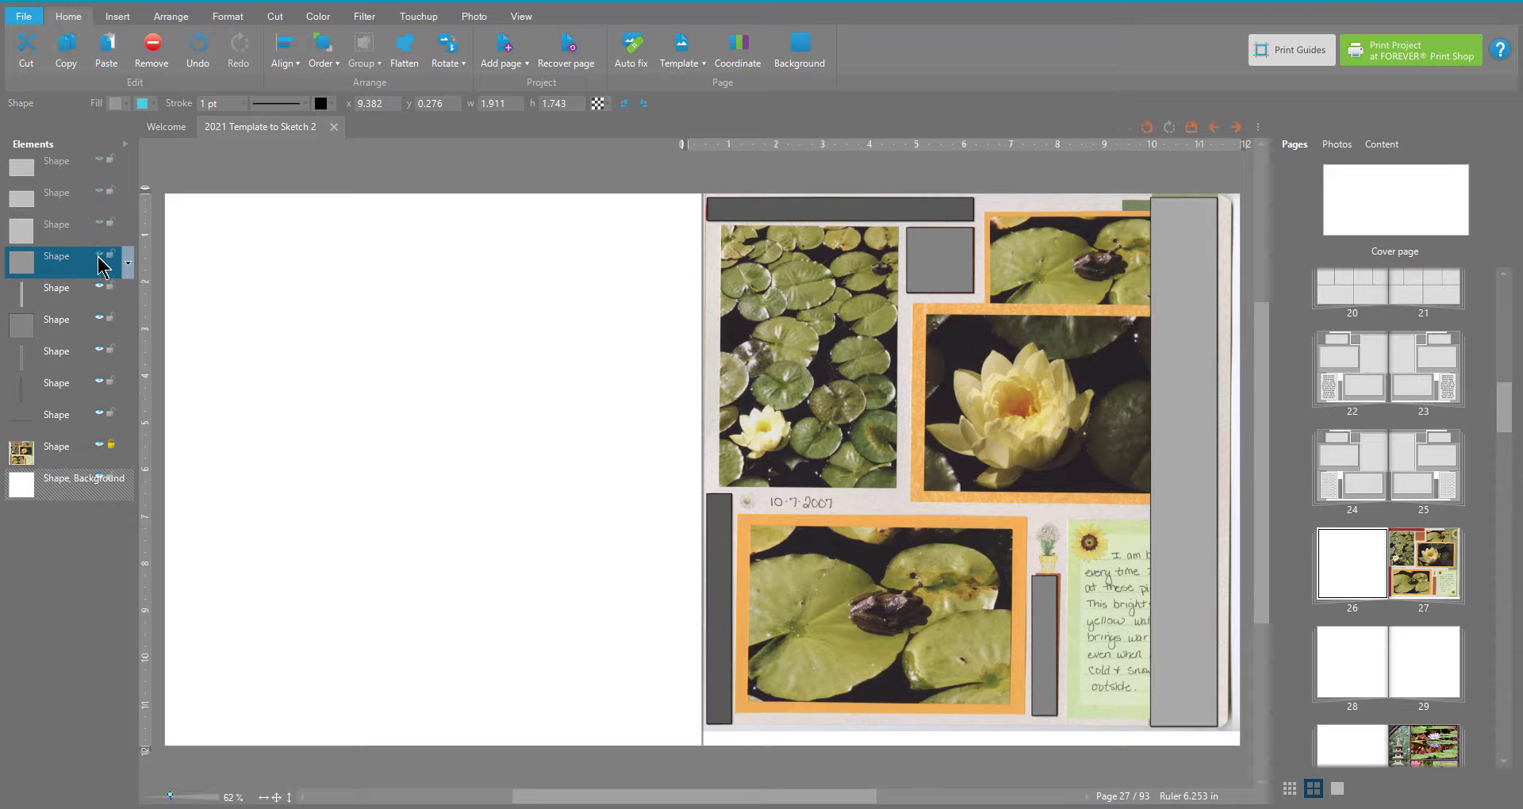
{"action": "left_click", "coordinate": [104, 294]}
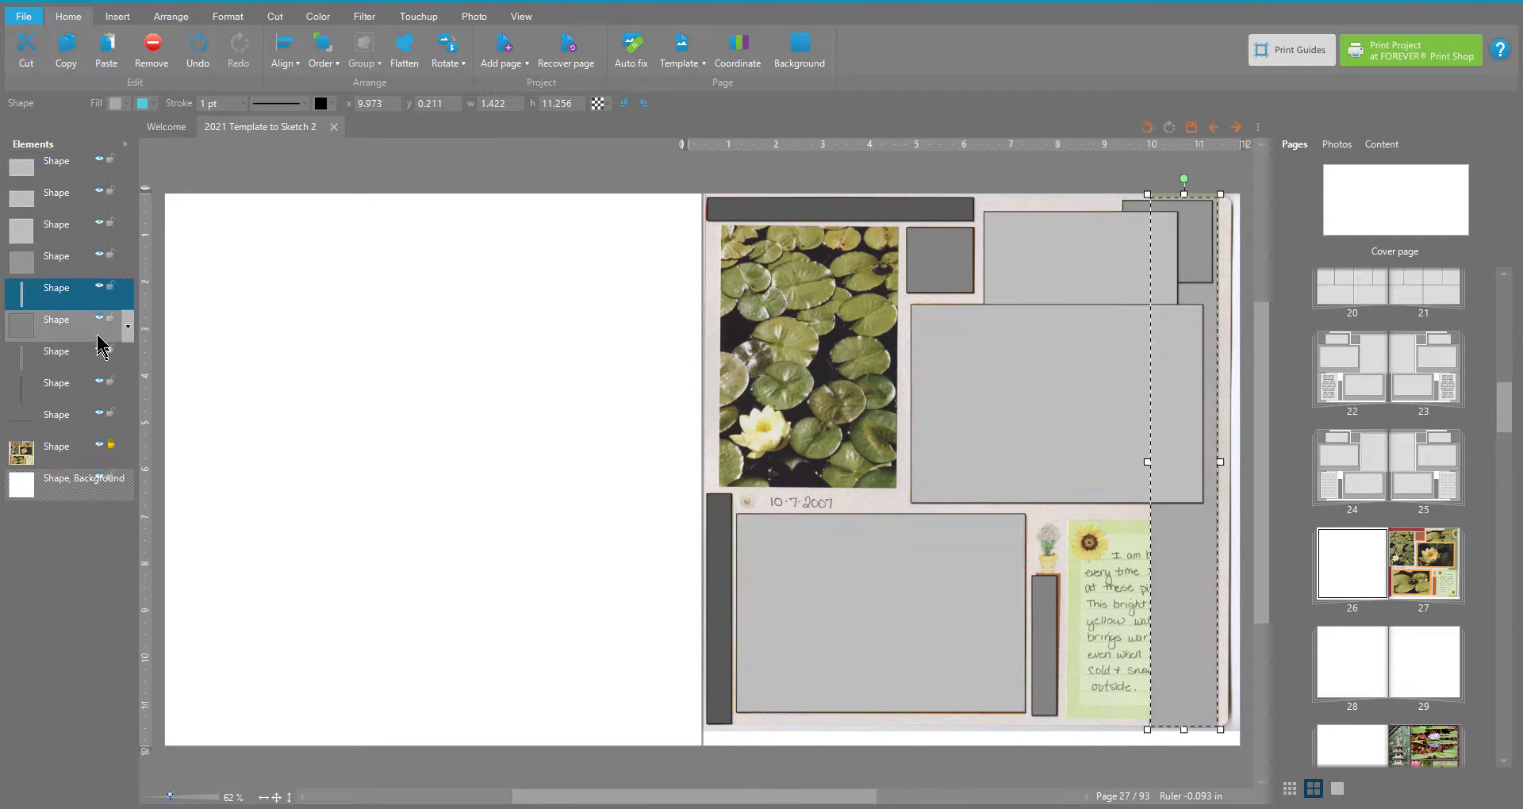
Step: Paste another copy of the wide gray block and fill it with the palest standard gray as a solid color
{"action": "left_click", "coordinate": [106, 47]}
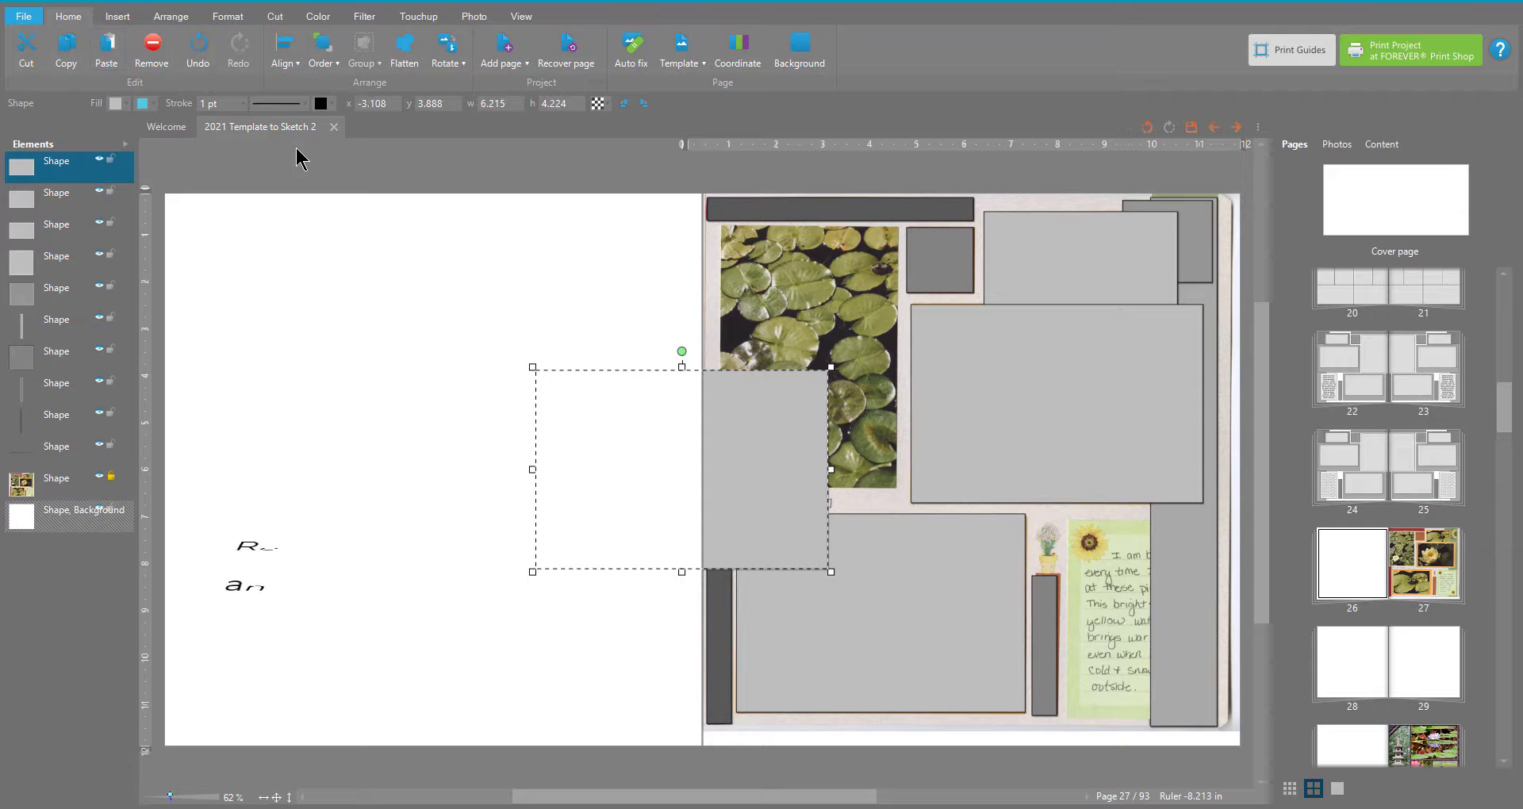
{"action": "left_click", "coordinate": [119, 104]}
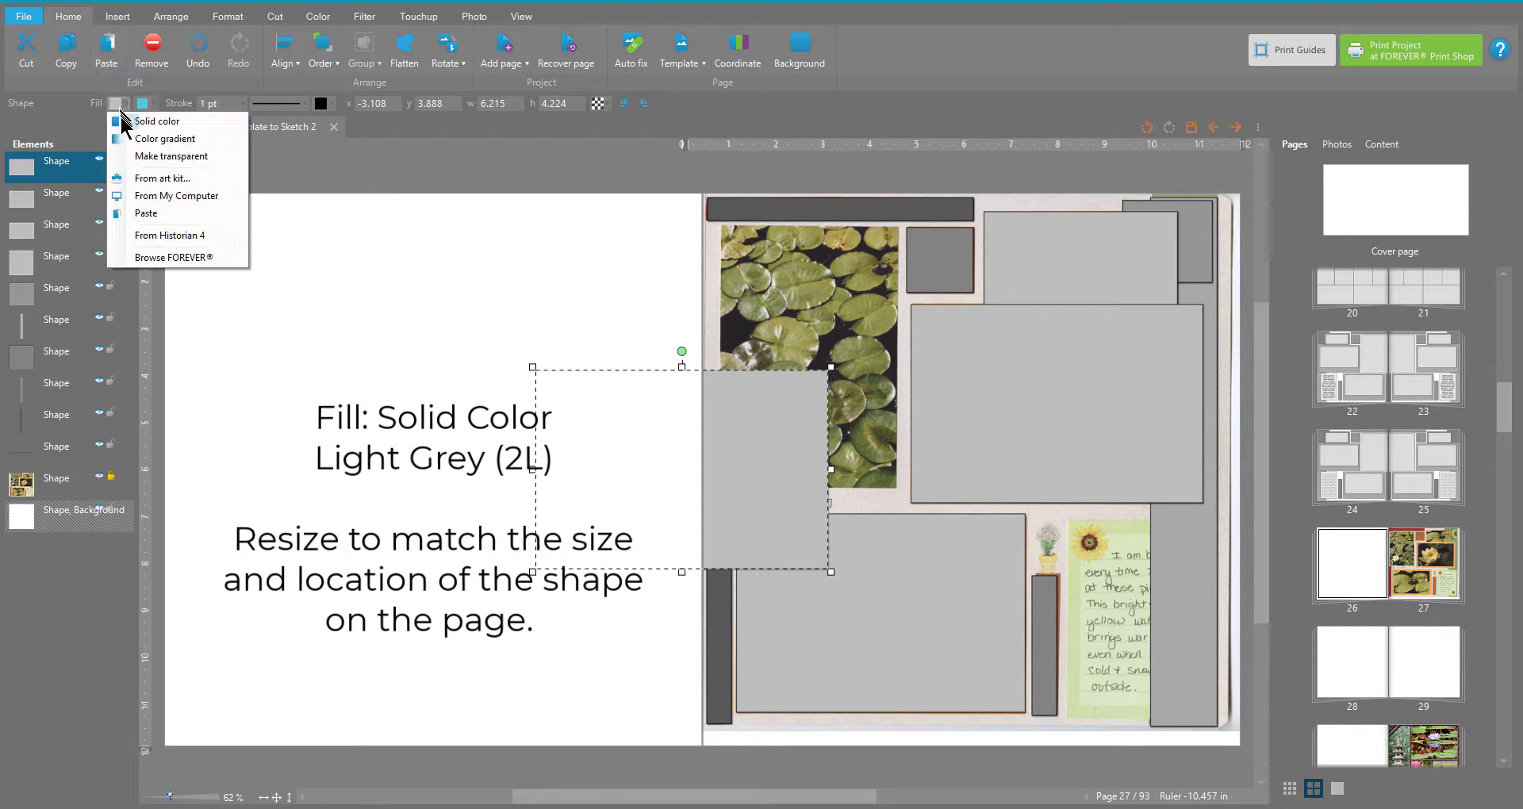
{"action": "left_click", "coordinate": [146, 122]}
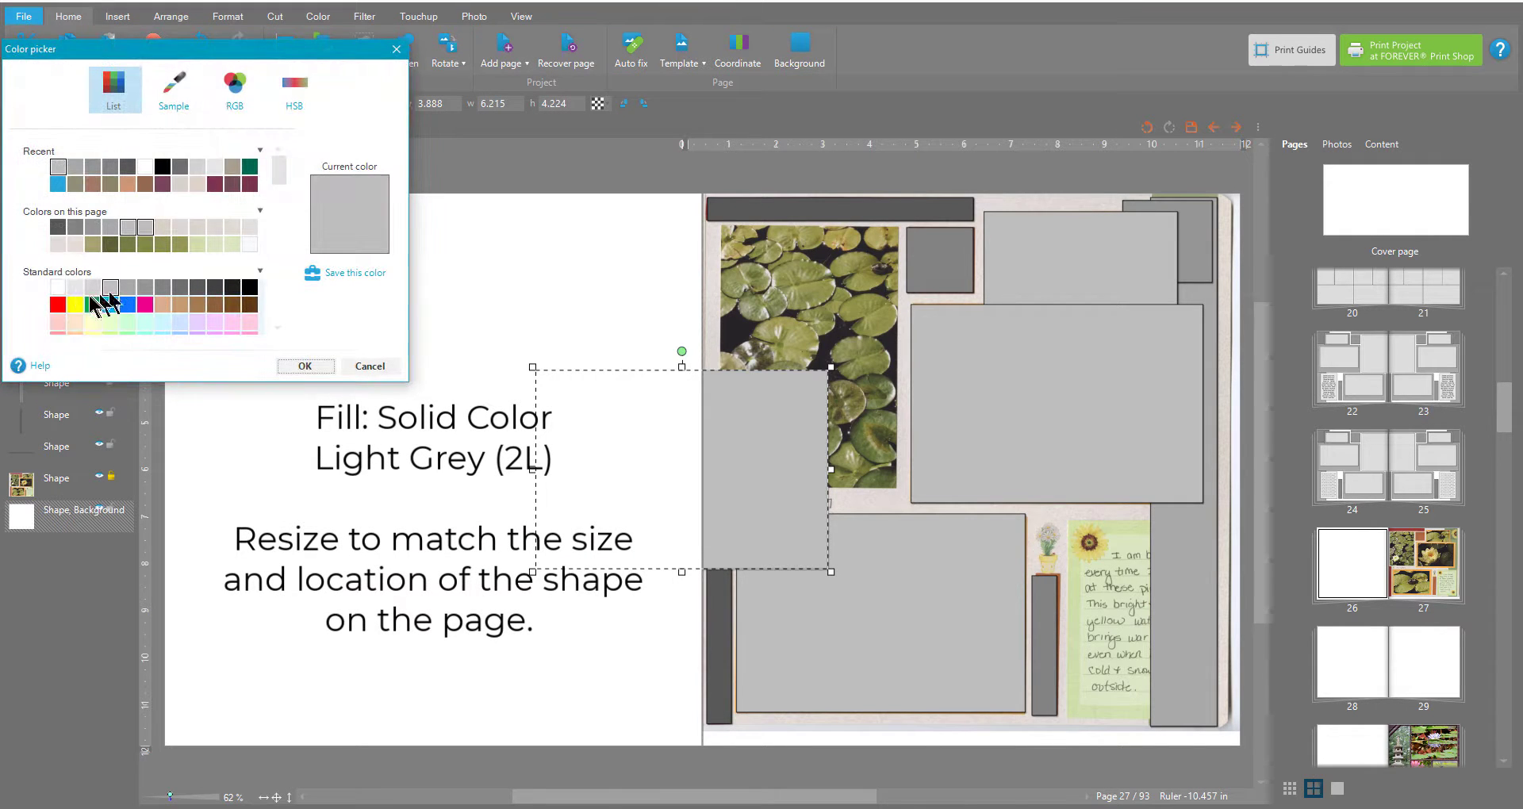
{"action": "left_click", "coordinate": [74, 287]}
{"action": "left_click", "coordinate": [304, 366]}
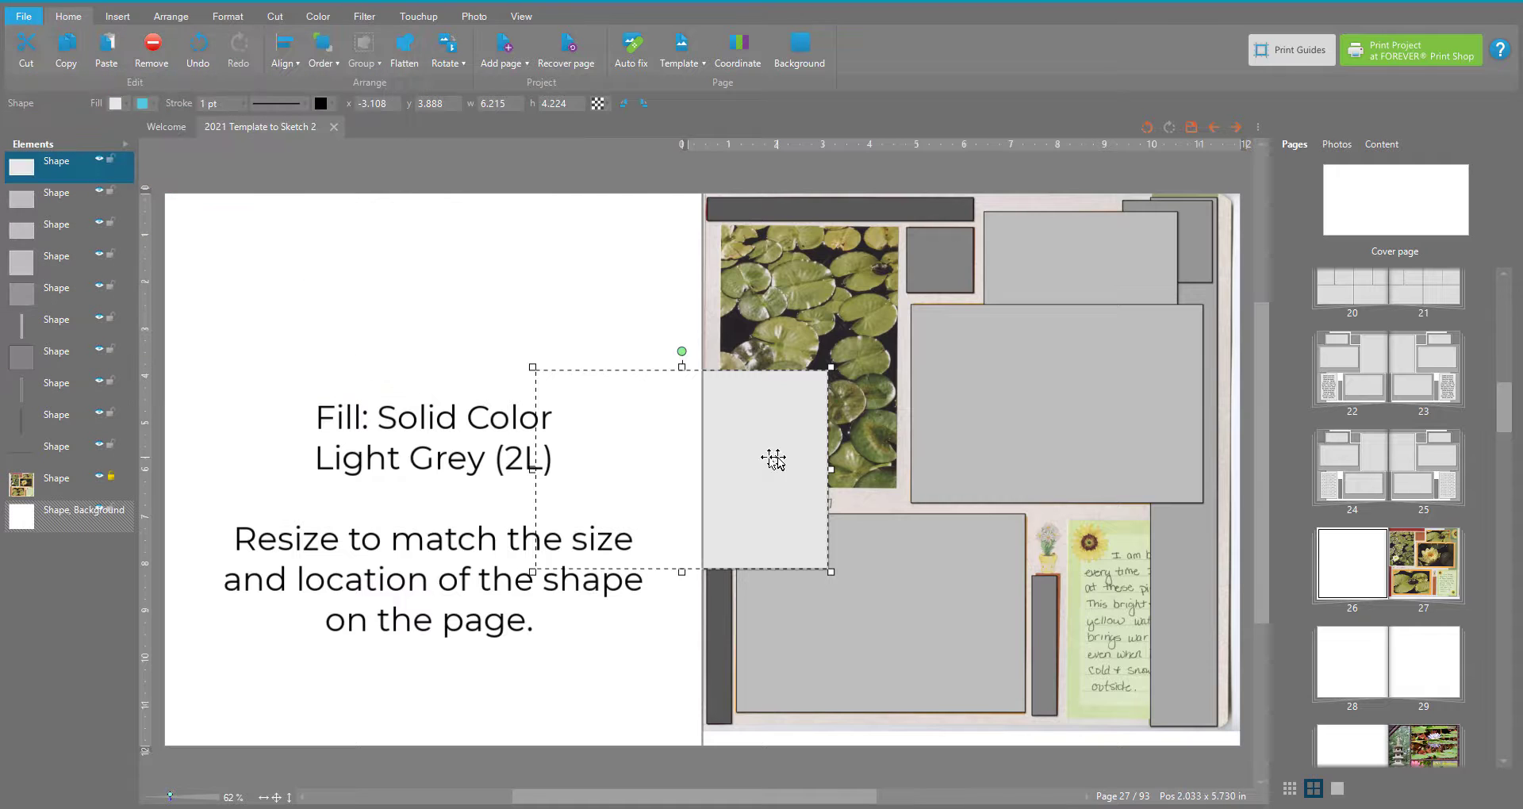
Step: Fit the pale gray block over the handwritten note, about 3.01 x 4.22 in, hiding the tall strip to expose the note's edge
{"action": "left_click_drag", "start_coordinate": [775, 452], "coordinate": [1156, 607]}
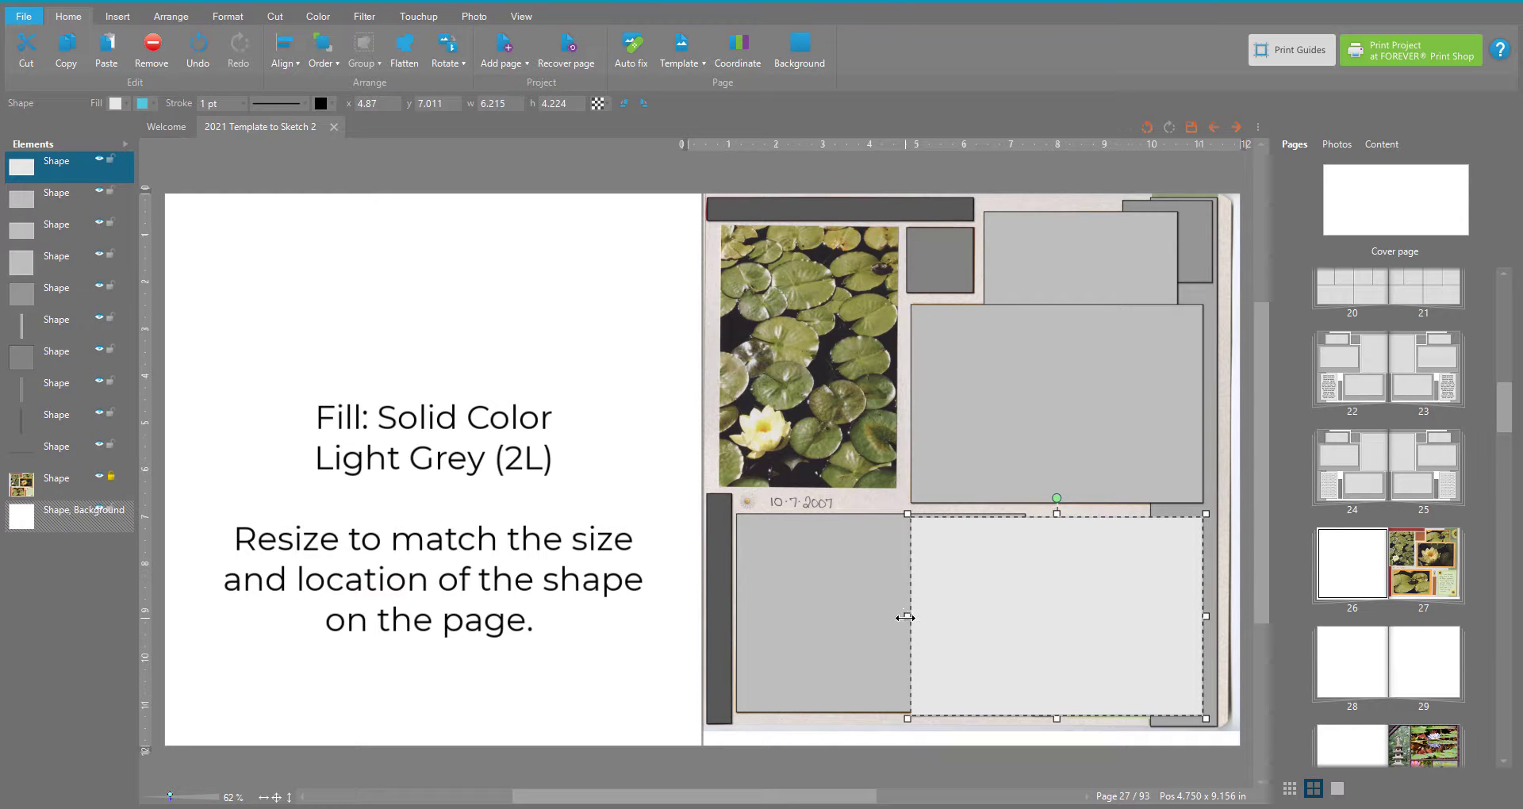
{"action": "left_click_drag", "start_coordinate": [905, 617], "coordinate": [1064, 616]}
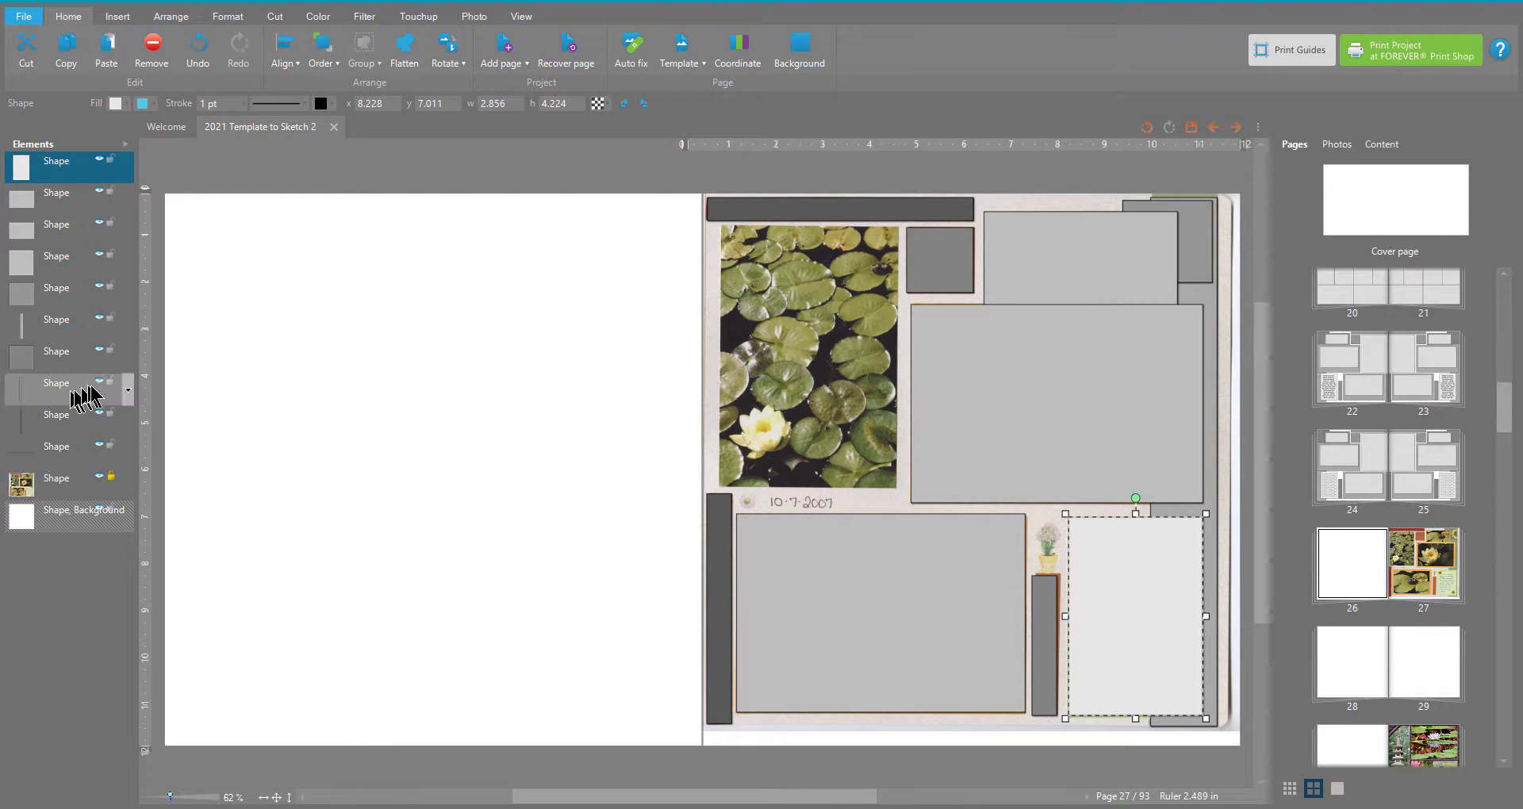
{"action": "left_click", "coordinate": [103, 325]}
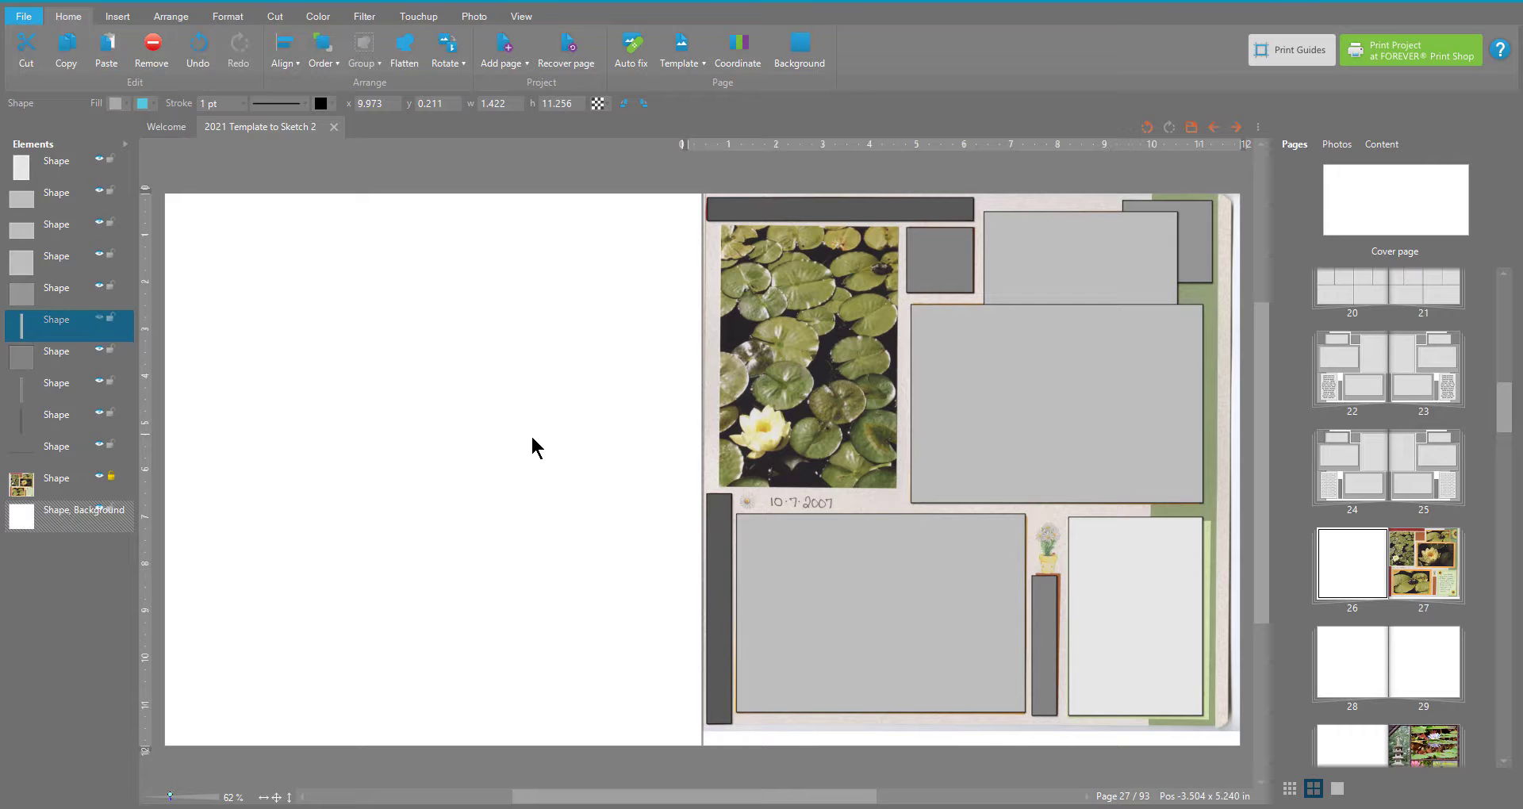
{"action": "left_click", "coordinate": [1182, 665]}
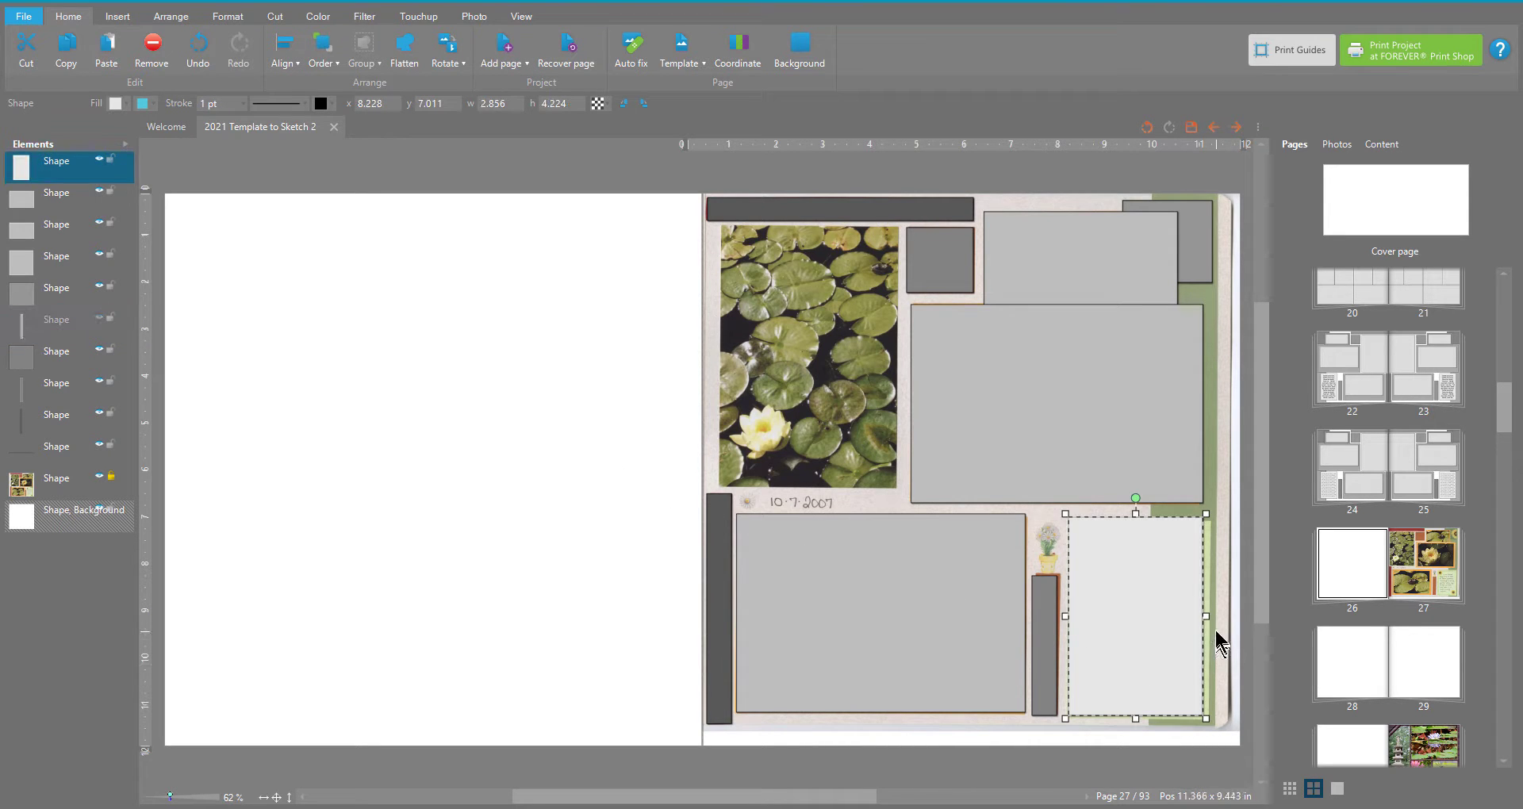
{"action": "left_click_drag", "start_coordinate": [1206, 617], "coordinate": [1212, 617]}
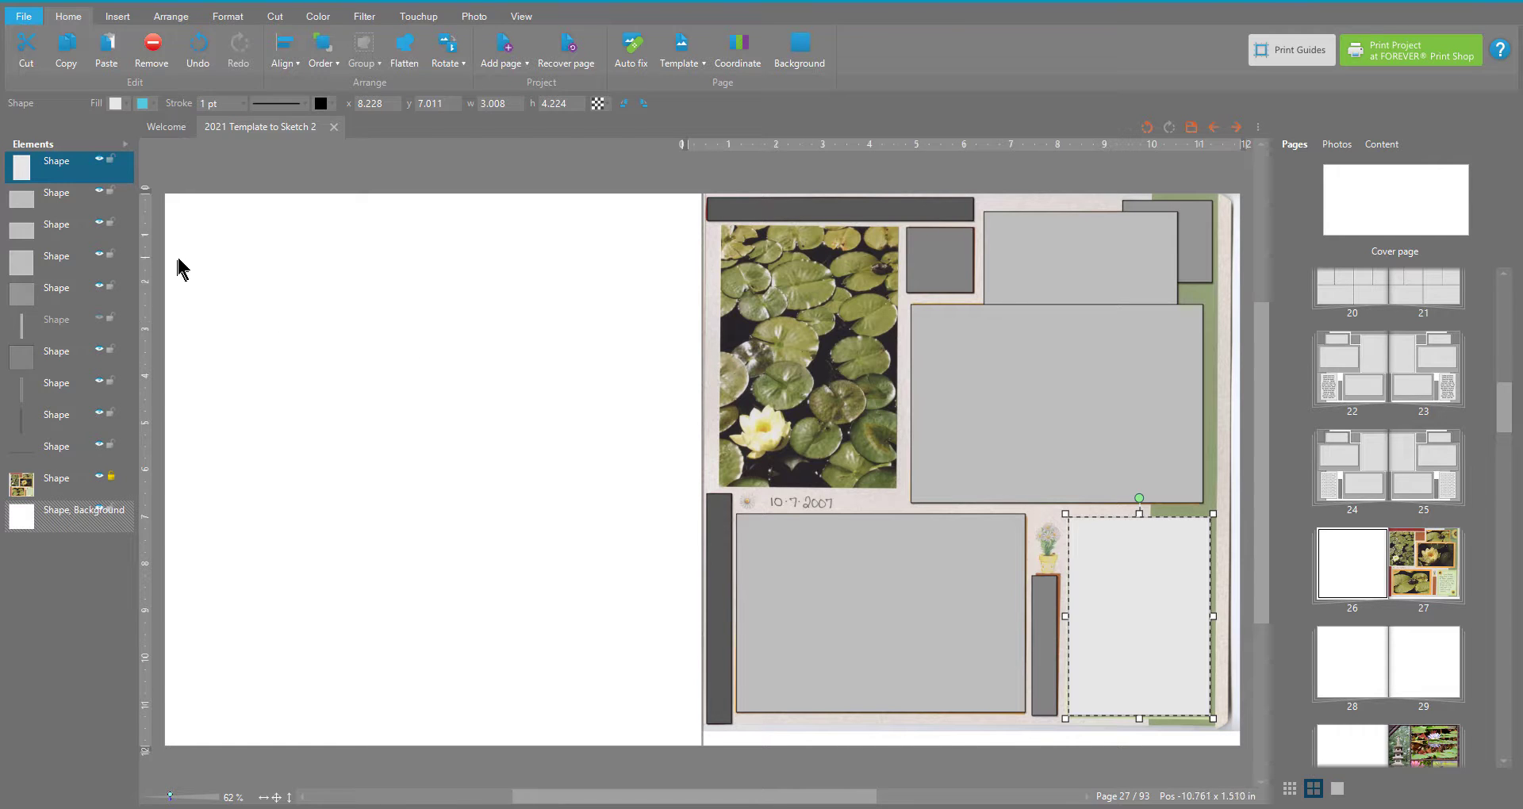
Step: Paste the gray block again, convert it to a photo drop point, and fit it over the tall lily pad photo, about 3.85 x 5.61 in
{"action": "left_click", "coordinate": [106, 51]}
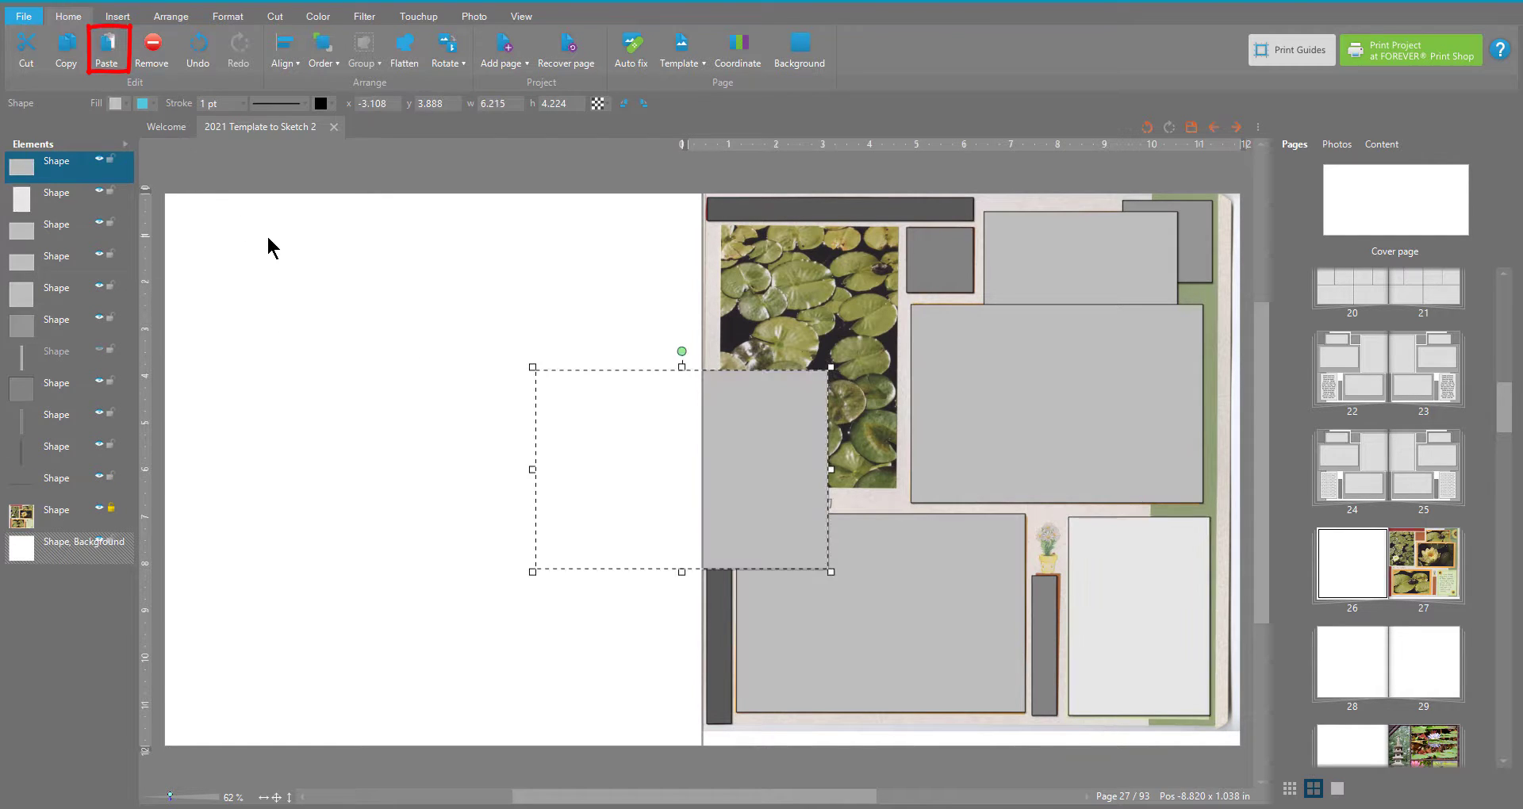
{"action": "right_click", "coordinate": [762, 459]}
{"action": "mouse_move", "coordinate": [801, 501]}
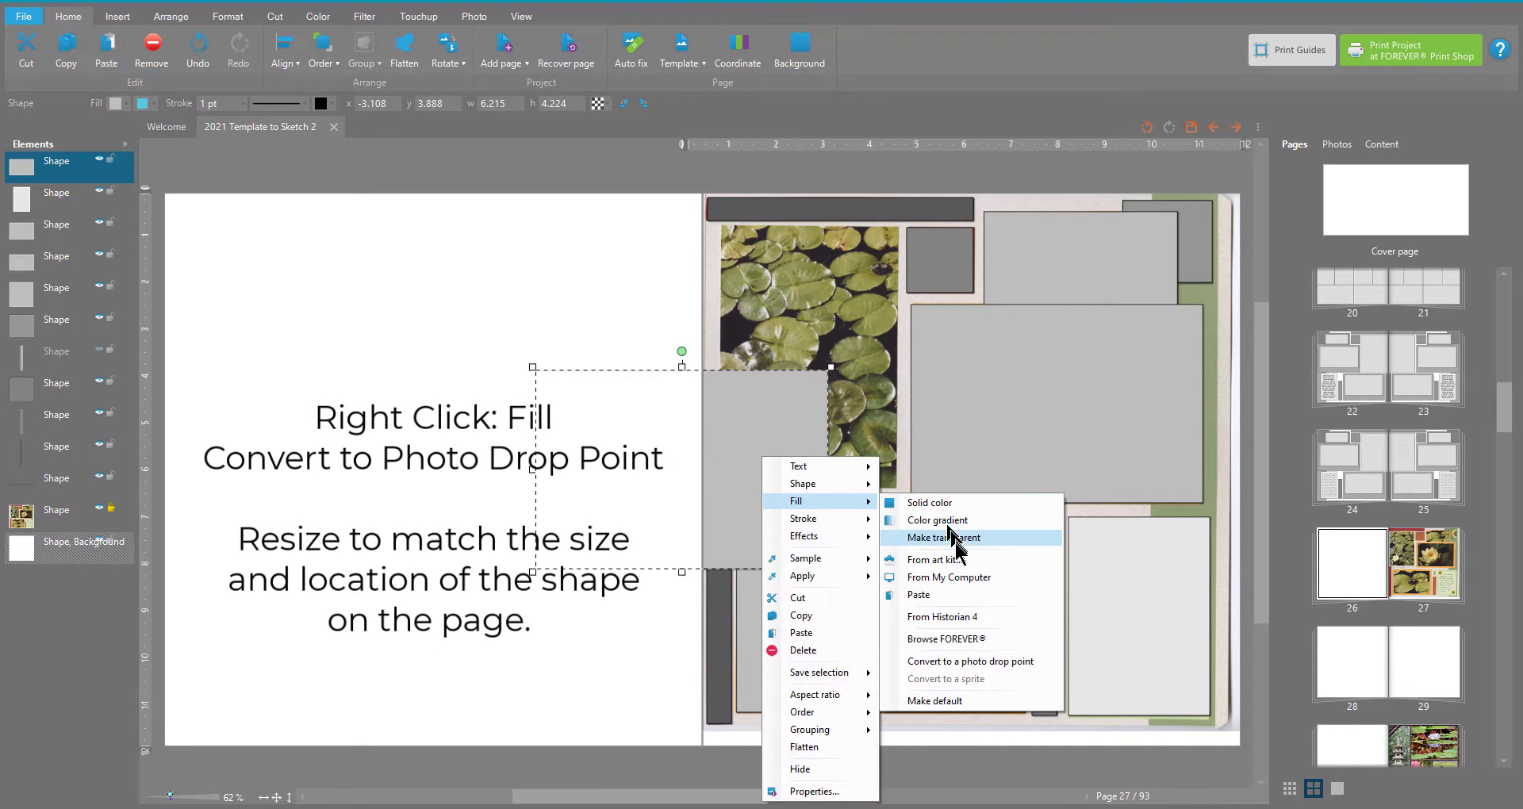
{"action": "left_click", "coordinate": [969, 661]}
{"action": "left_click_drag", "start_coordinate": [788, 510], "coordinate": [909, 315]}
{"action": "left_click_drag", "start_coordinate": [1015, 426], "coordinate": [904, 491]}
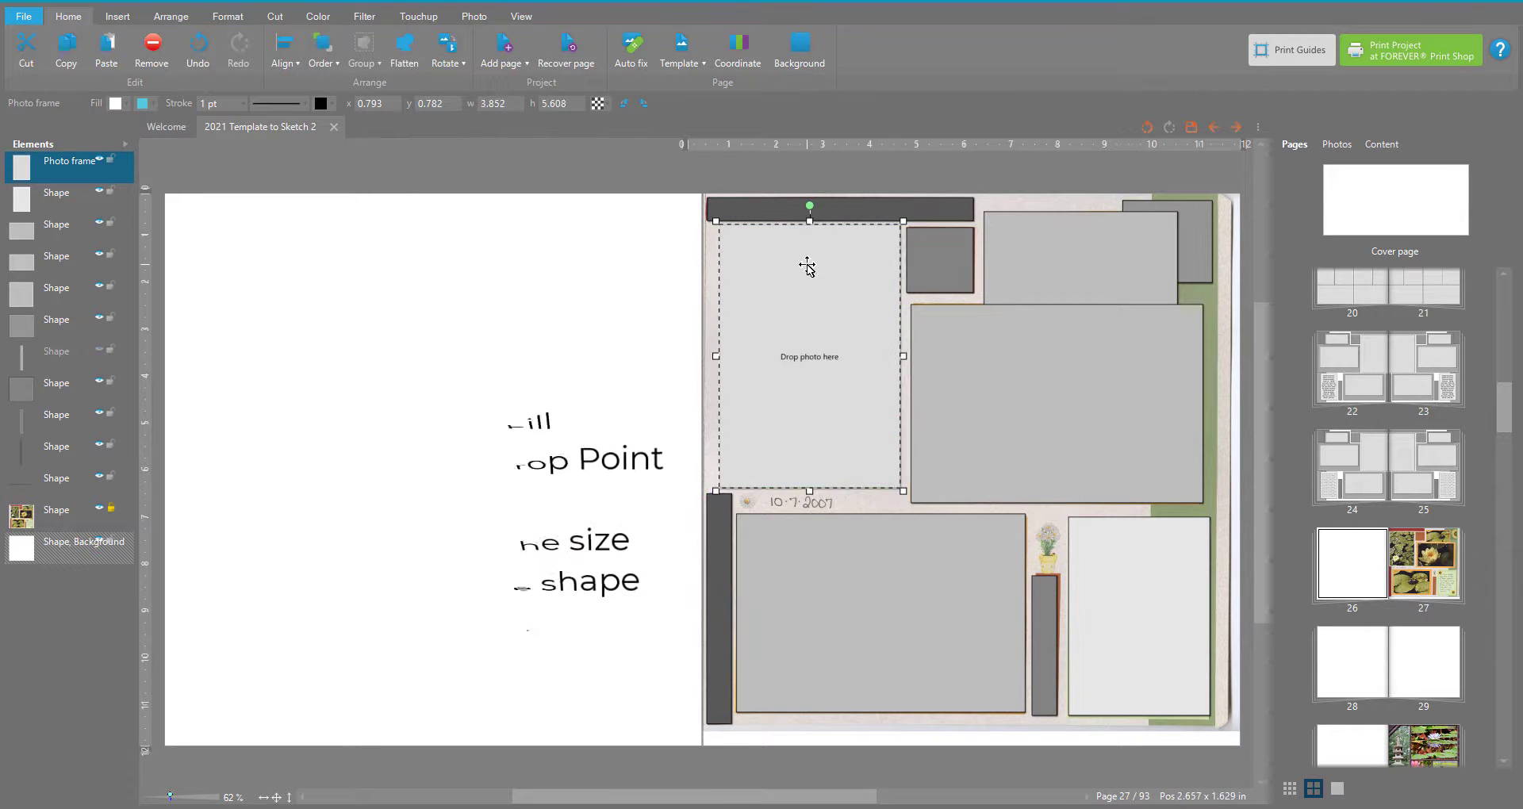
Step: Hide the three gray photo mat blocks to expose the orange-matted photos on the scan
{"action": "left_click", "coordinate": [99, 226]}
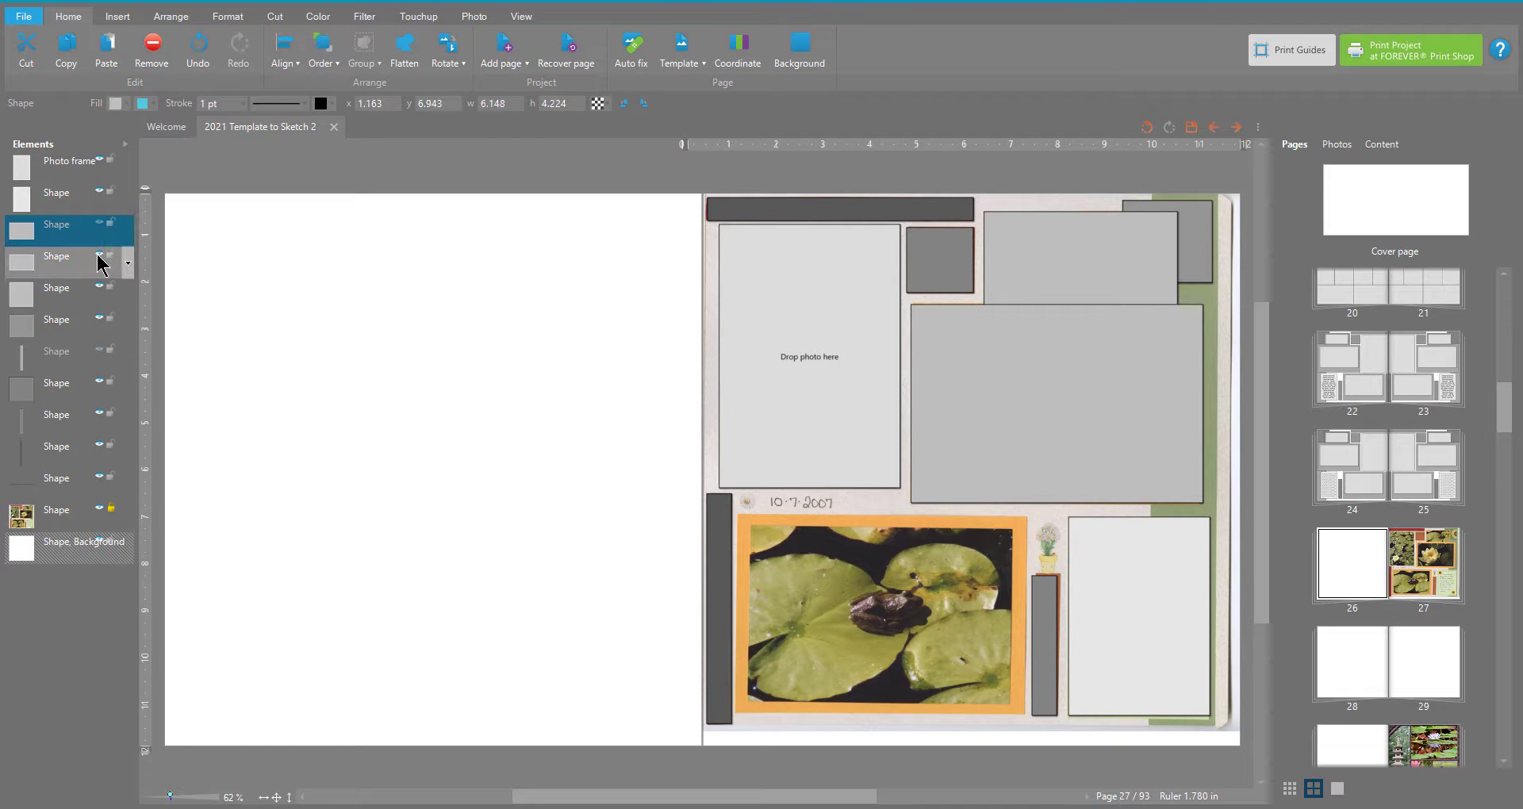
{"action": "left_click", "coordinate": [102, 263]}
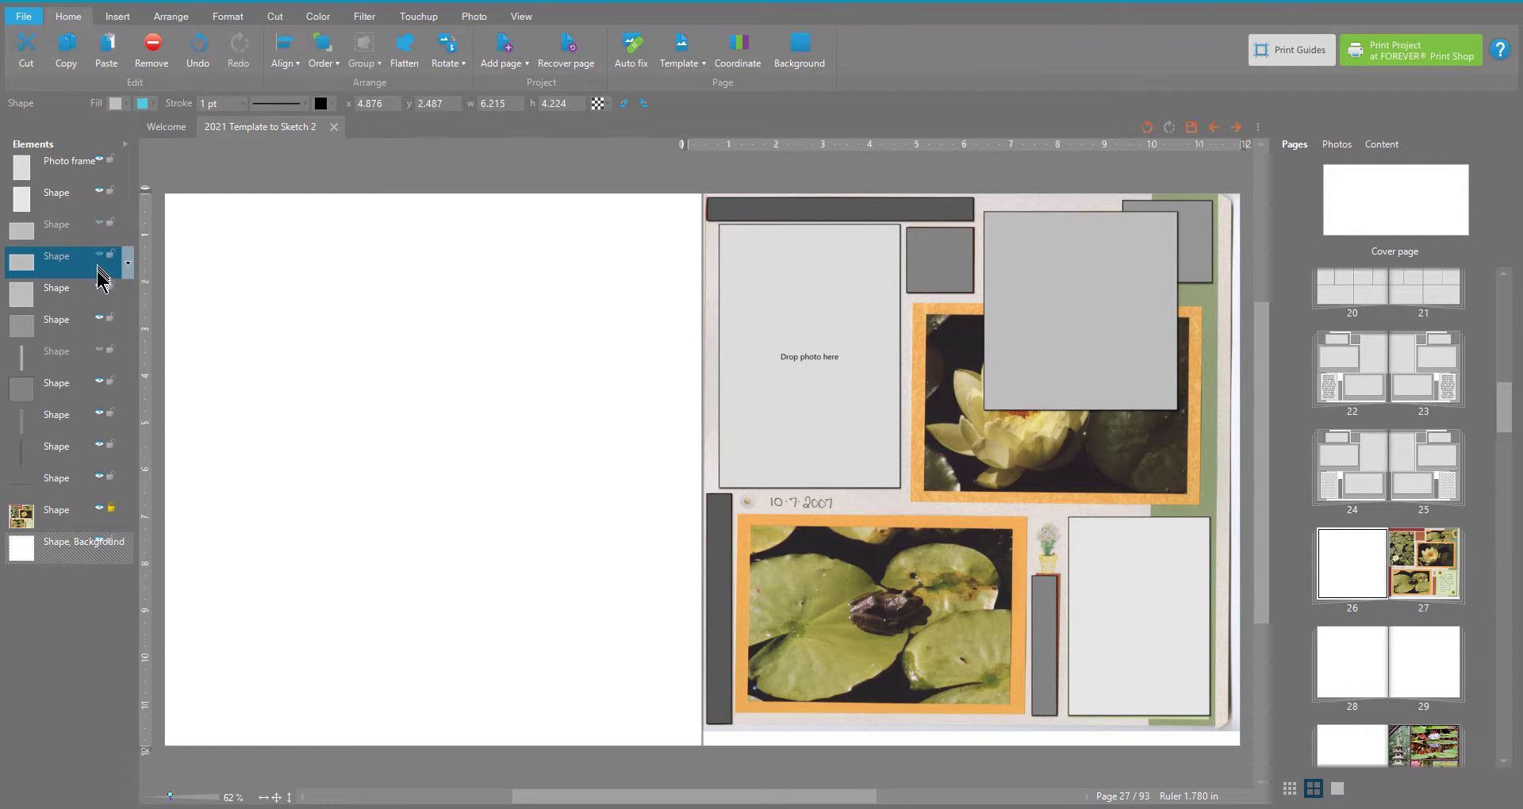
{"action": "left_click", "coordinate": [103, 295]}
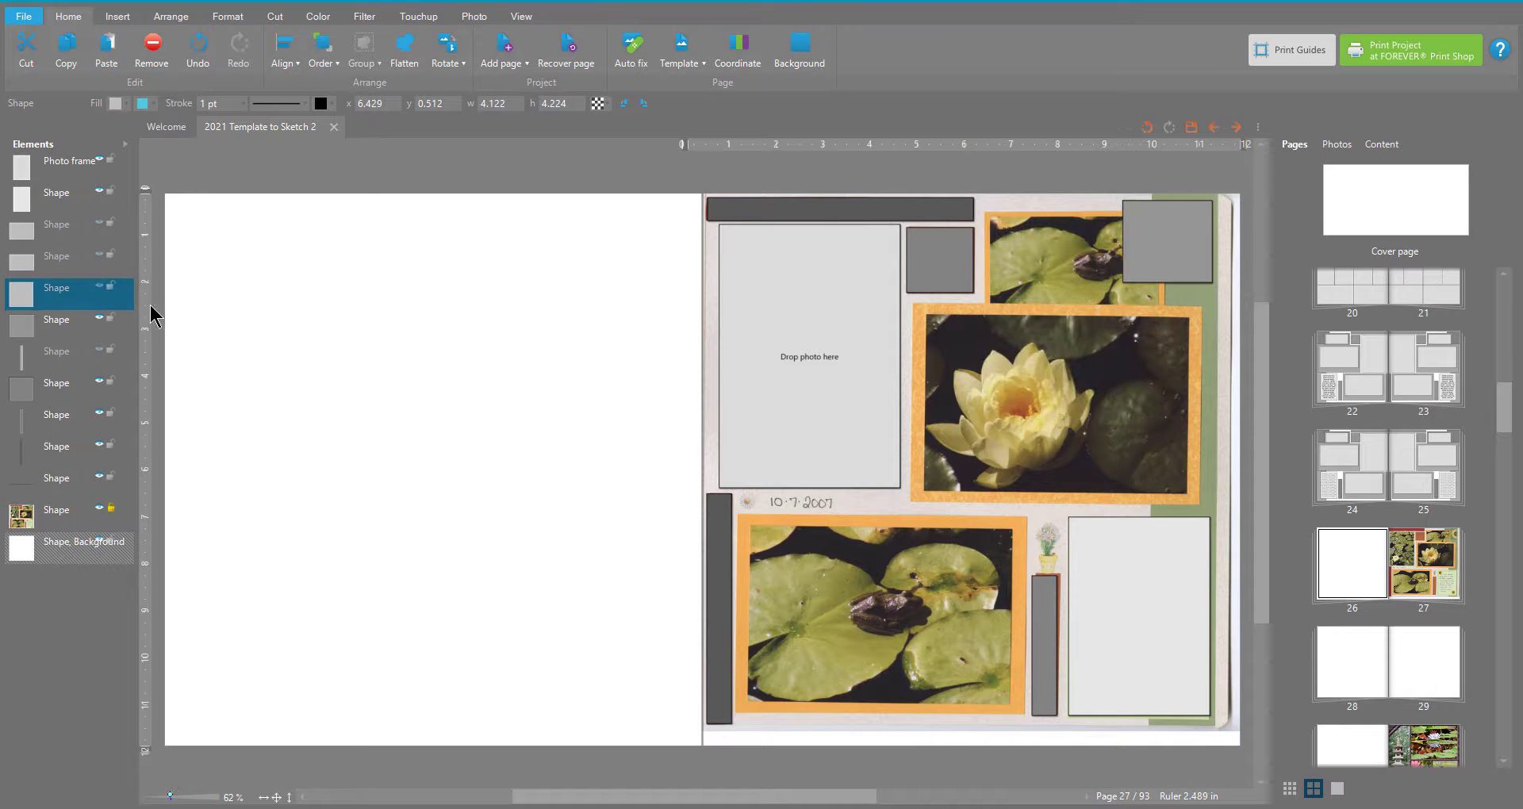
Step: Duplicate the photo frame and fit the copy over the visible part of the upper matted photo, about 3.67 x 1.84 in
{"action": "left_click", "coordinate": [876, 334]}
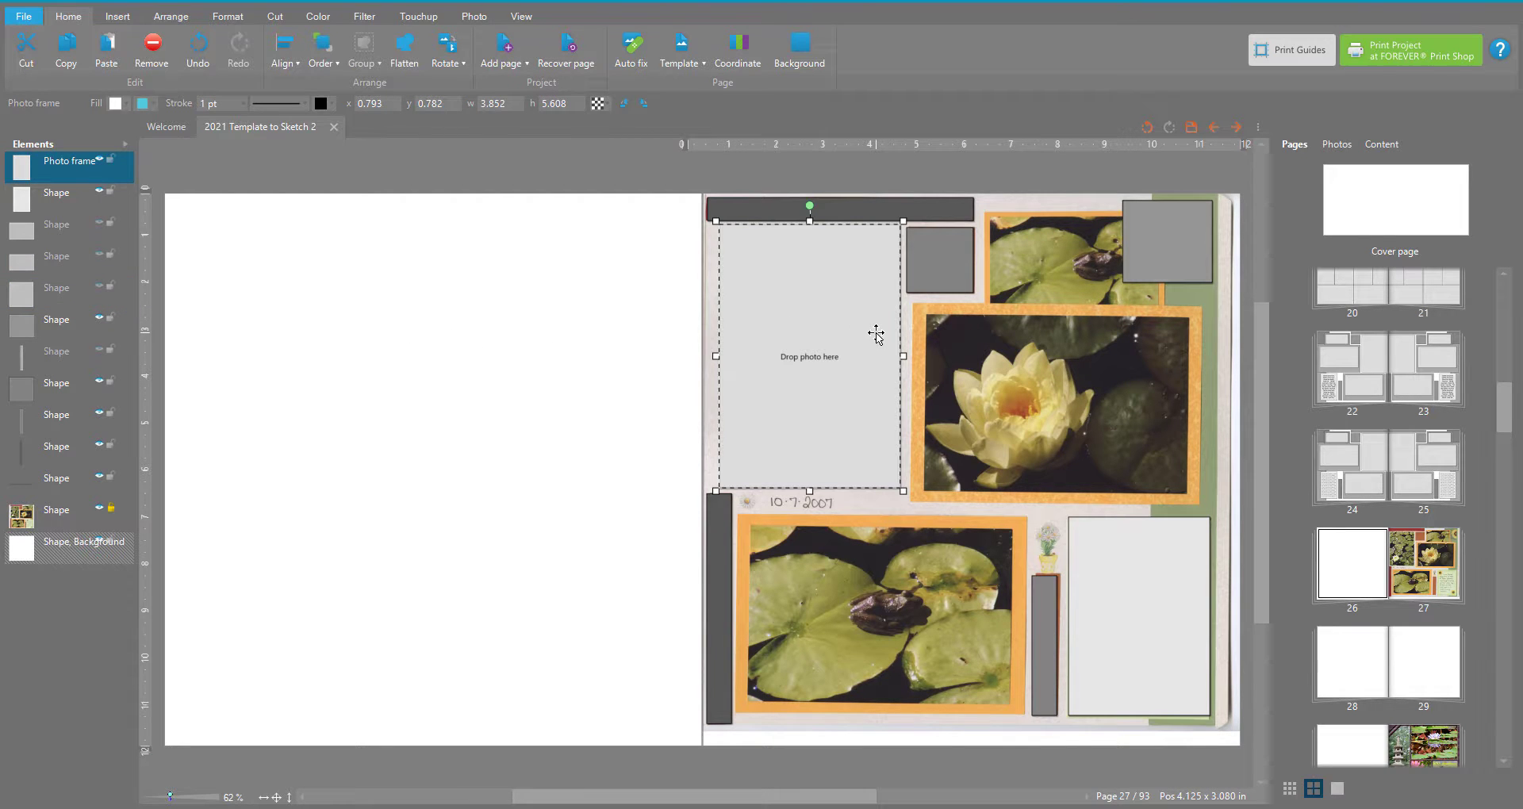
{"action": "key", "text": "ctrl+c"}
{"action": "key", "text": "ctrl+v"}
{"action": "left_click_drag", "start_coordinate": [718, 408], "coordinate": [1105, 291]}
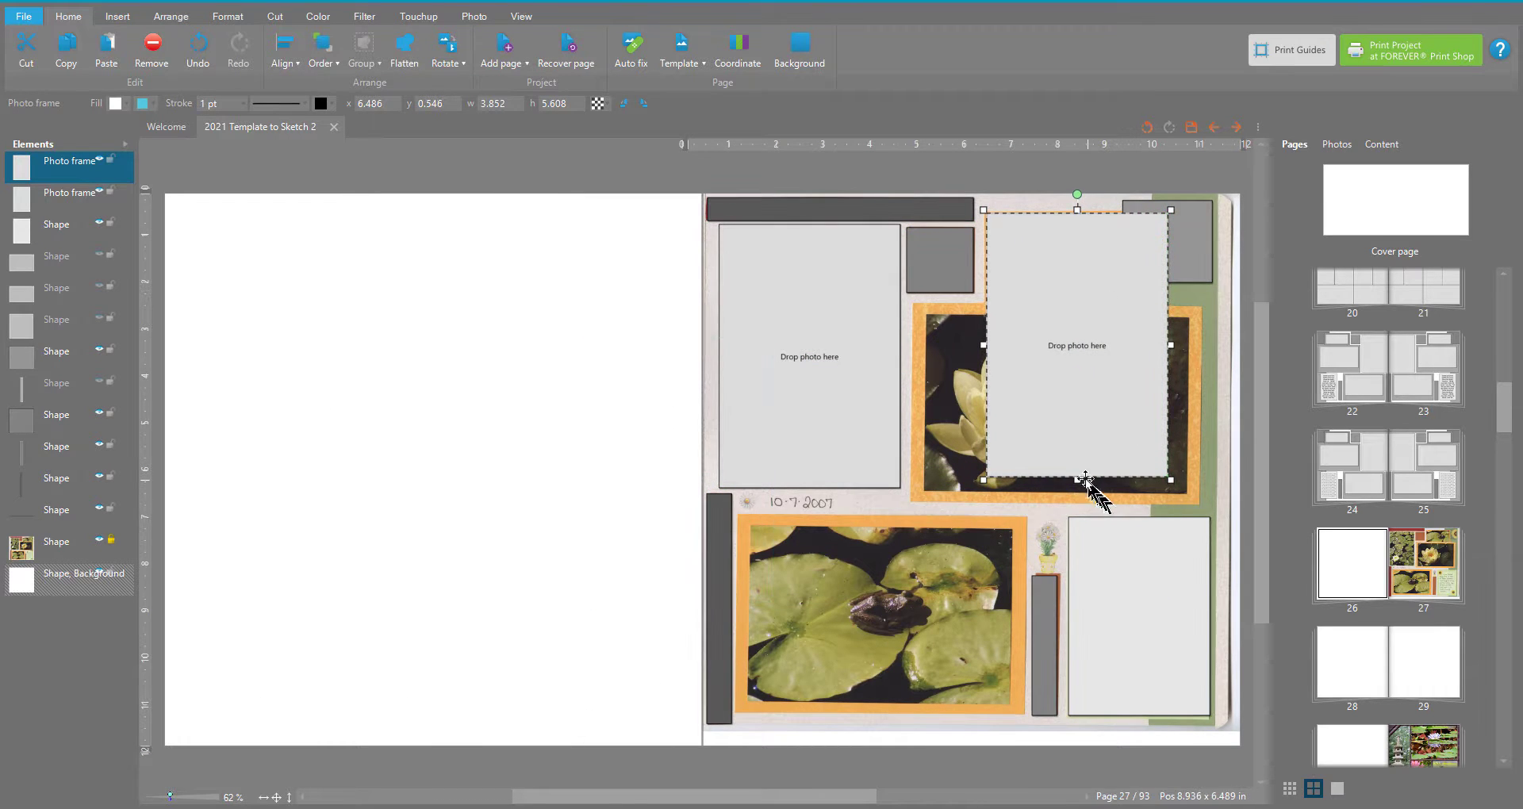
{"action": "left_click_drag", "start_coordinate": [1078, 482], "coordinate": [1093, 303]}
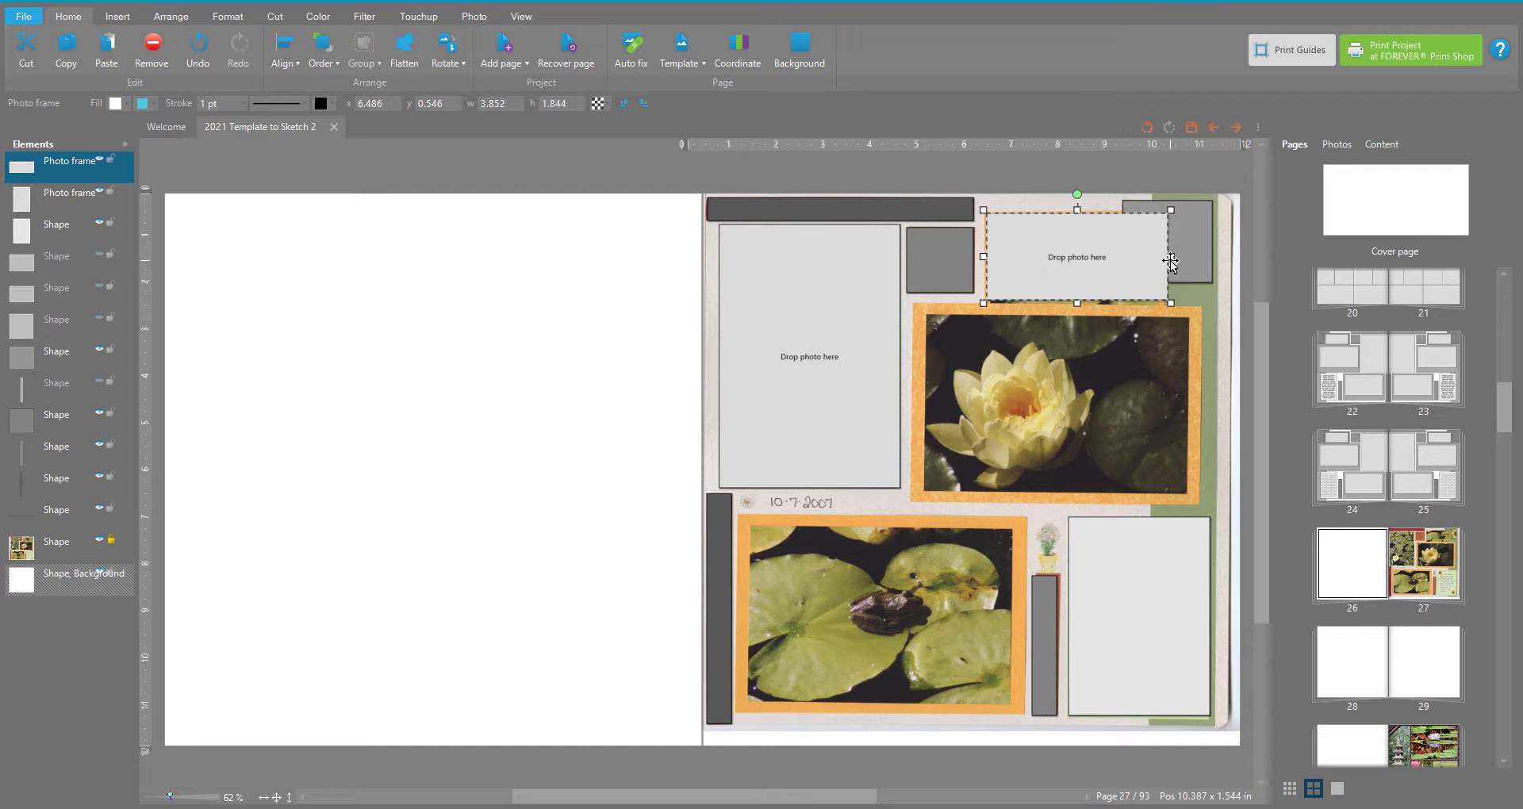
{"action": "left_click_drag", "start_coordinate": [1171, 258], "coordinate": [1164, 262]}
{"action": "left_click_drag", "start_coordinate": [983, 255], "coordinate": [986, 256]}
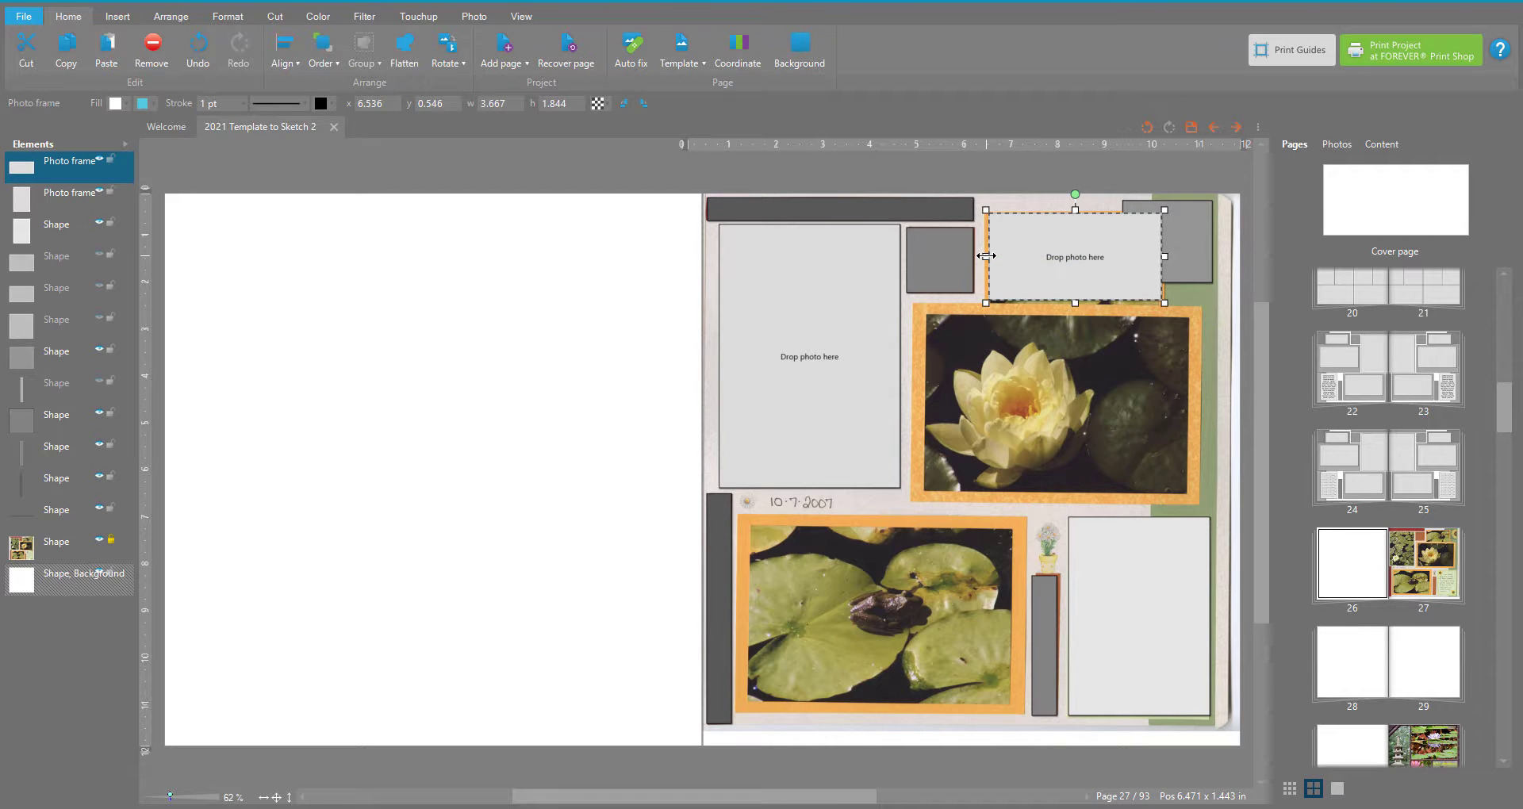
Step: Paste another photo frame and fit it over the large water lily photo inside its mat, about 5.64 x 3.86 in
{"action": "key", "text": "ctrl+v"}
{"action": "left_click_drag", "start_coordinate": [687, 402], "coordinate": [1040, 381]}
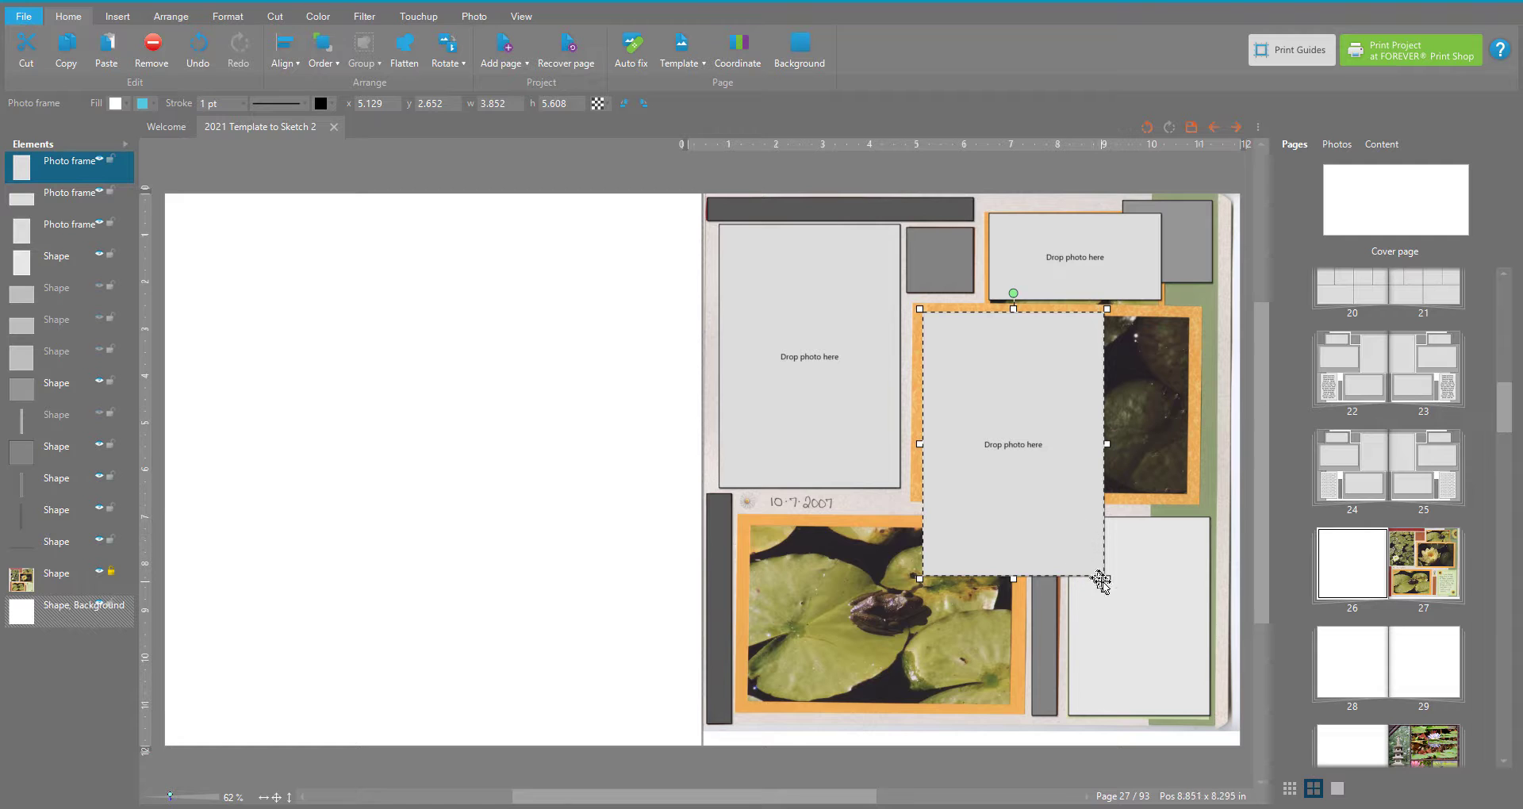
{"action": "key", "text": "ctrl+z"}
{"action": "left_click_drag", "start_coordinate": [1108, 580], "coordinate": [1189, 498]}
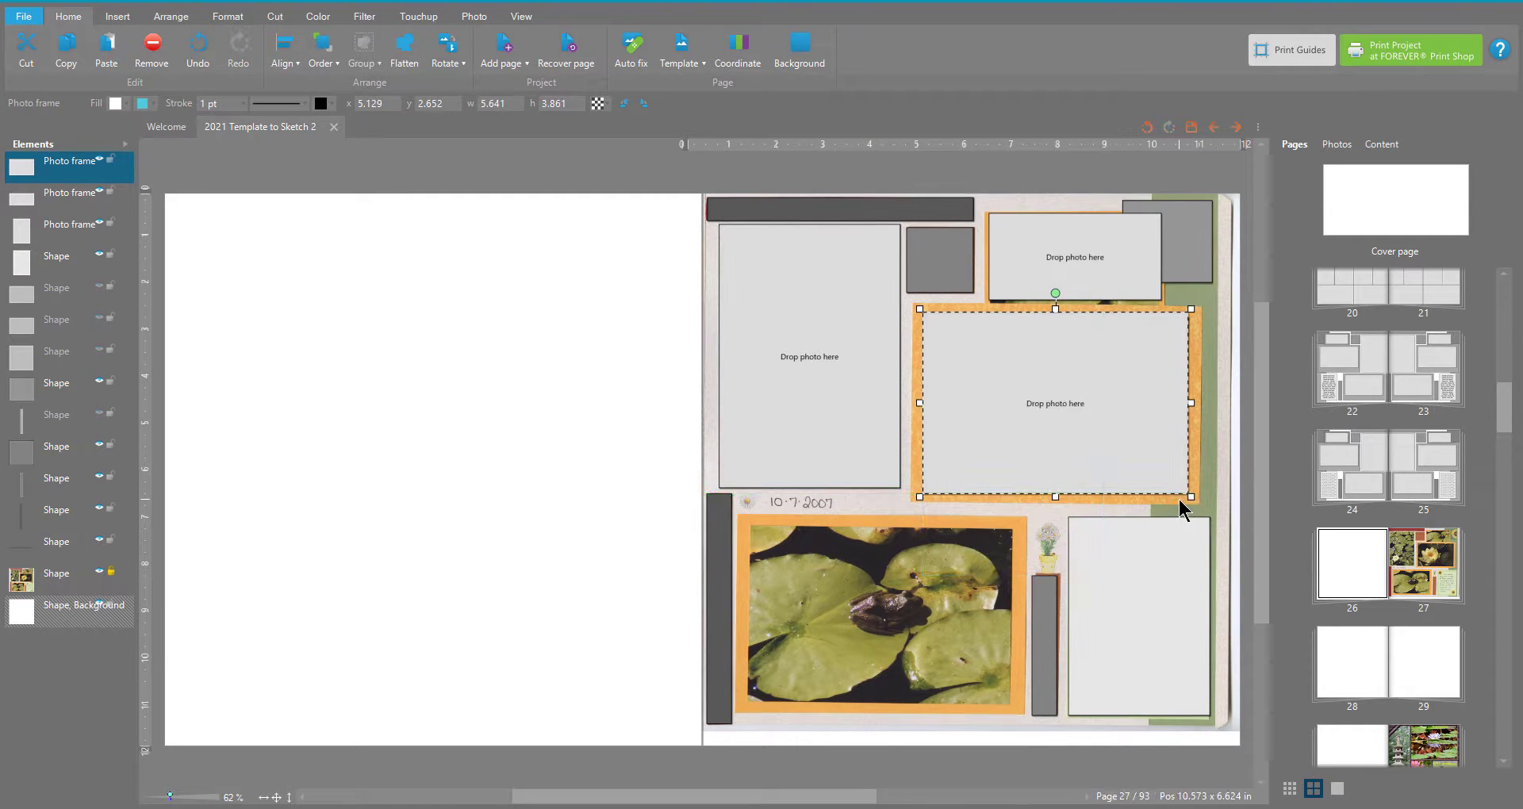
Step: Paste another photo frame and fit it over the lower lily pad photo inside its mat, about 5.69 x 3.84 in
{"action": "key", "text": "ctrl+v"}
{"action": "left_click_drag", "start_coordinate": [737, 477], "coordinate": [891, 573]}
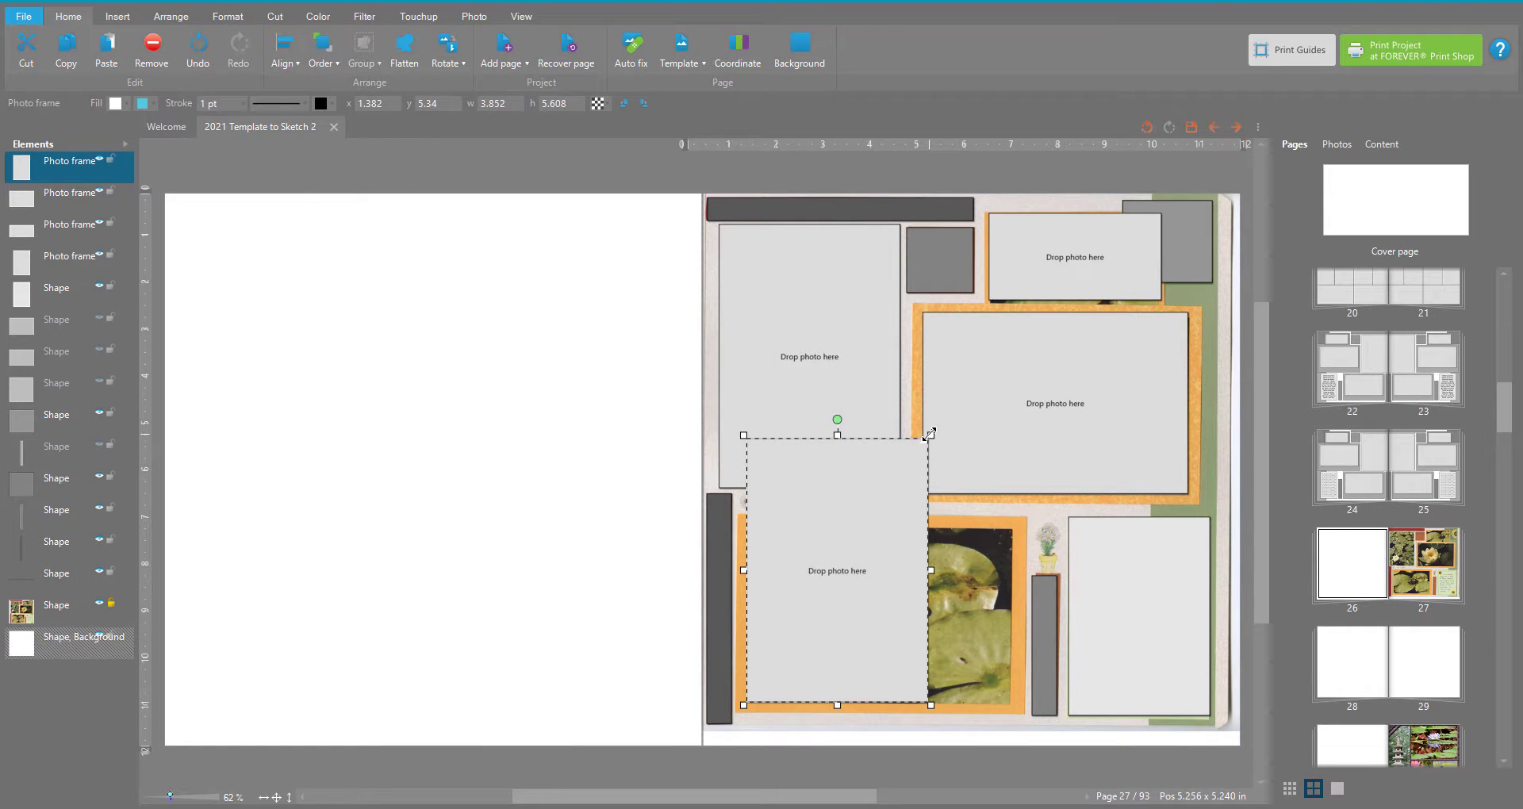
{"action": "left_click_drag", "start_coordinate": [930, 434], "coordinate": [1018, 518]}
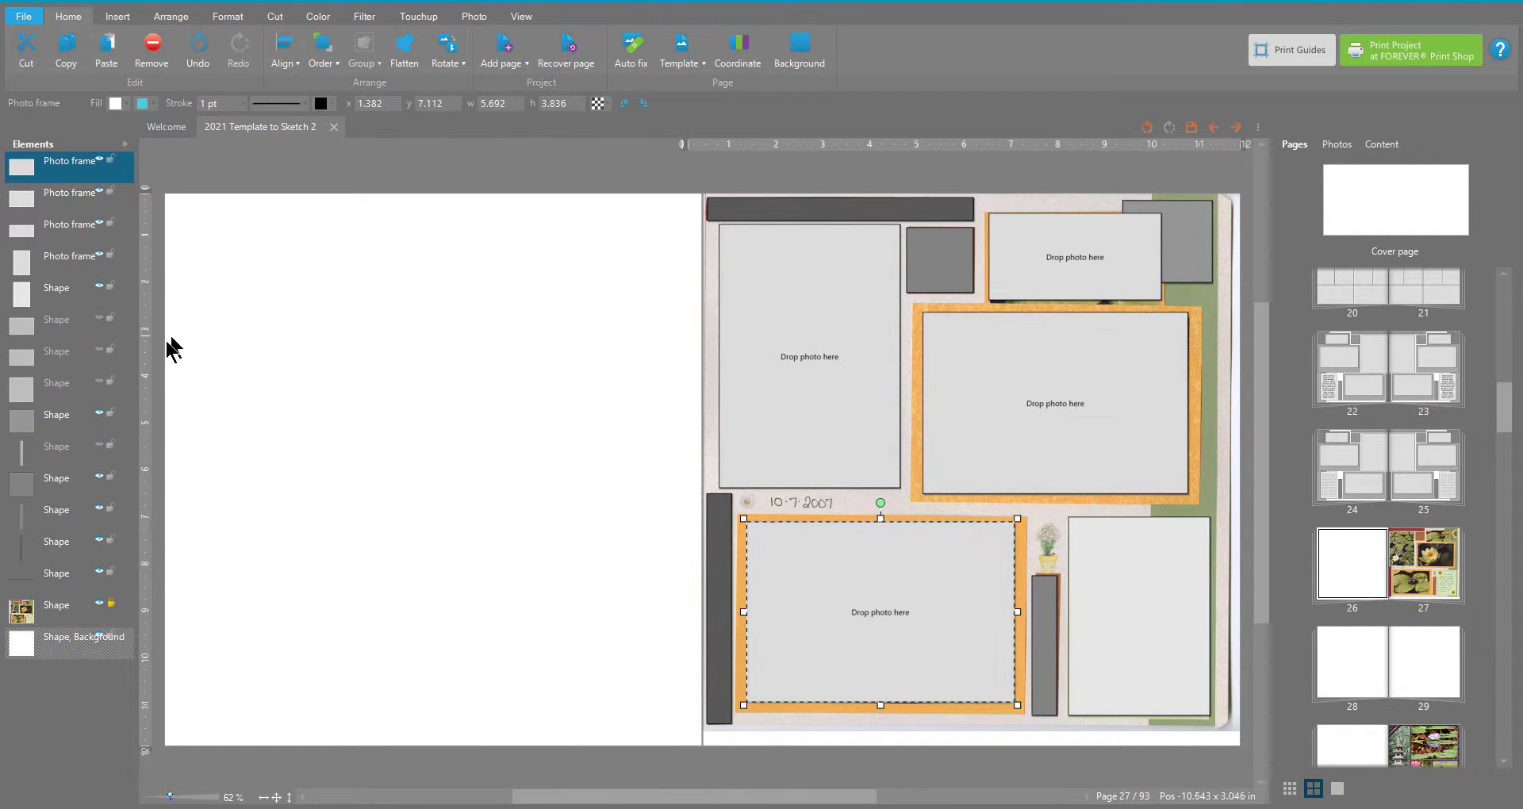
Step: Show the gray mat blocks and the tall strip again, and hide the scanned layout
{"action": "left_click", "coordinate": [102, 361]}
{"action": "left_click", "coordinate": [103, 321]}
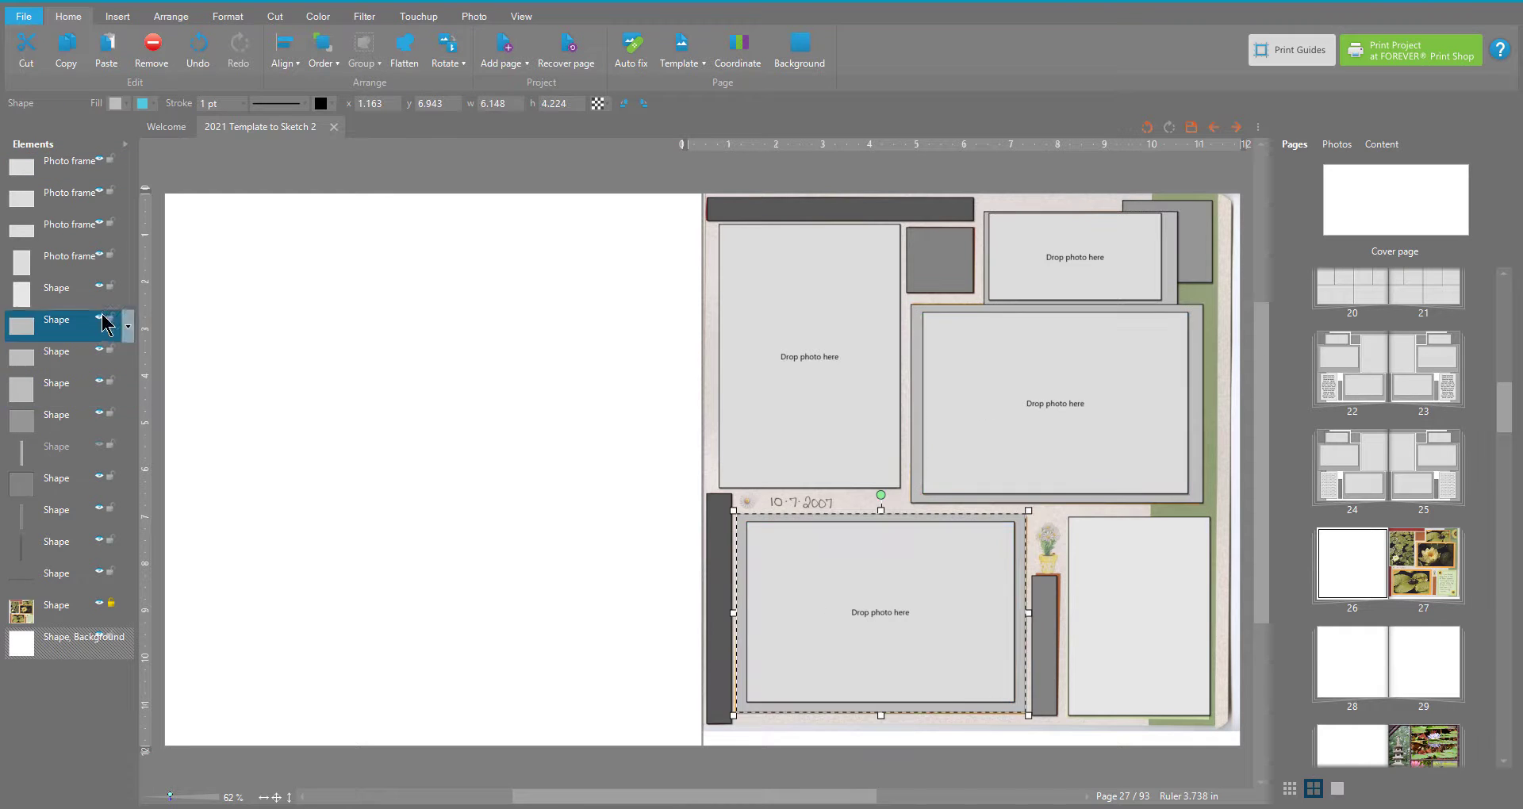
{"action": "left_click", "coordinate": [115, 453]}
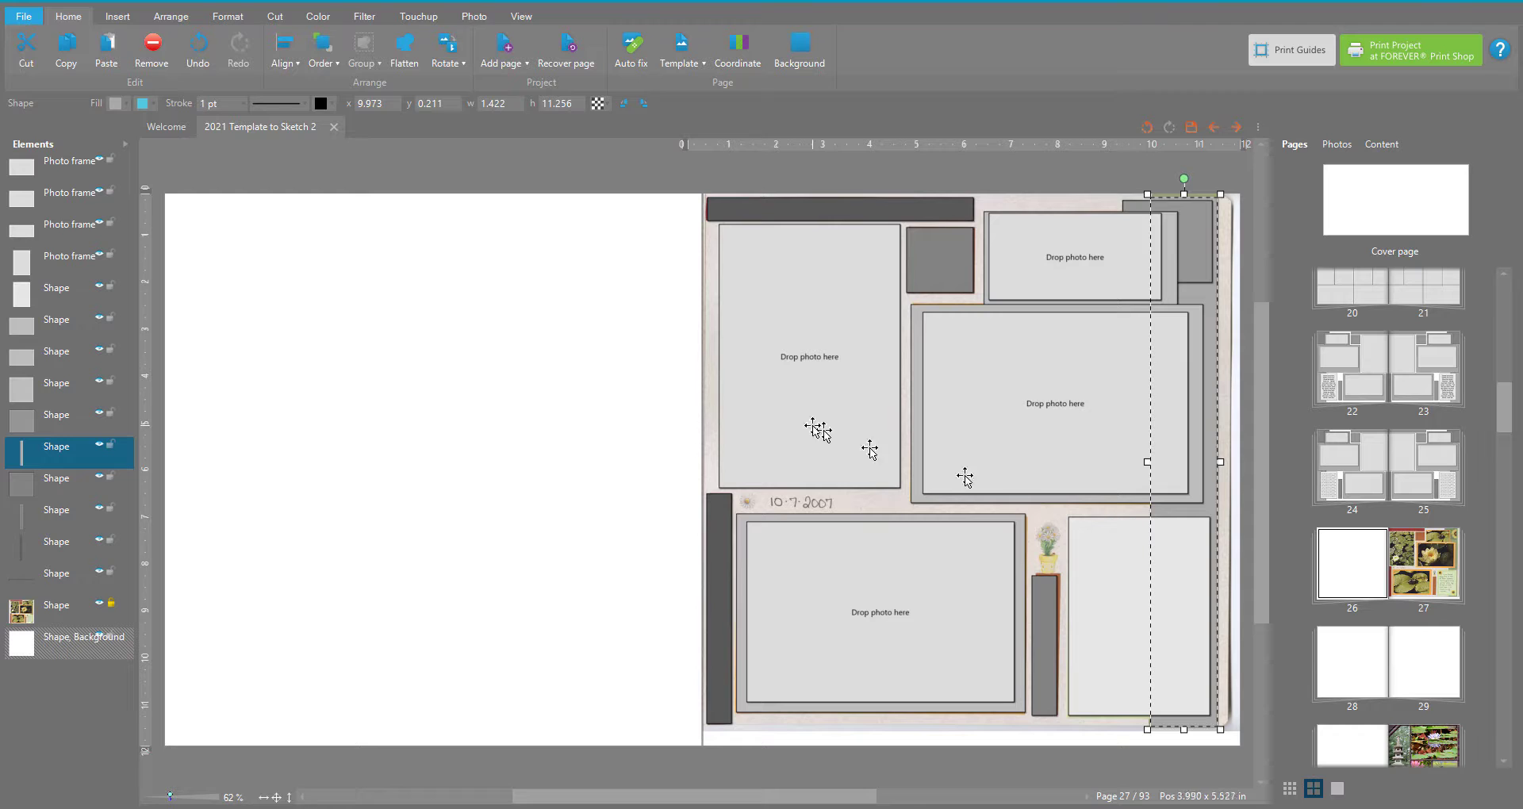
{"action": "left_click", "coordinate": [99, 605]}
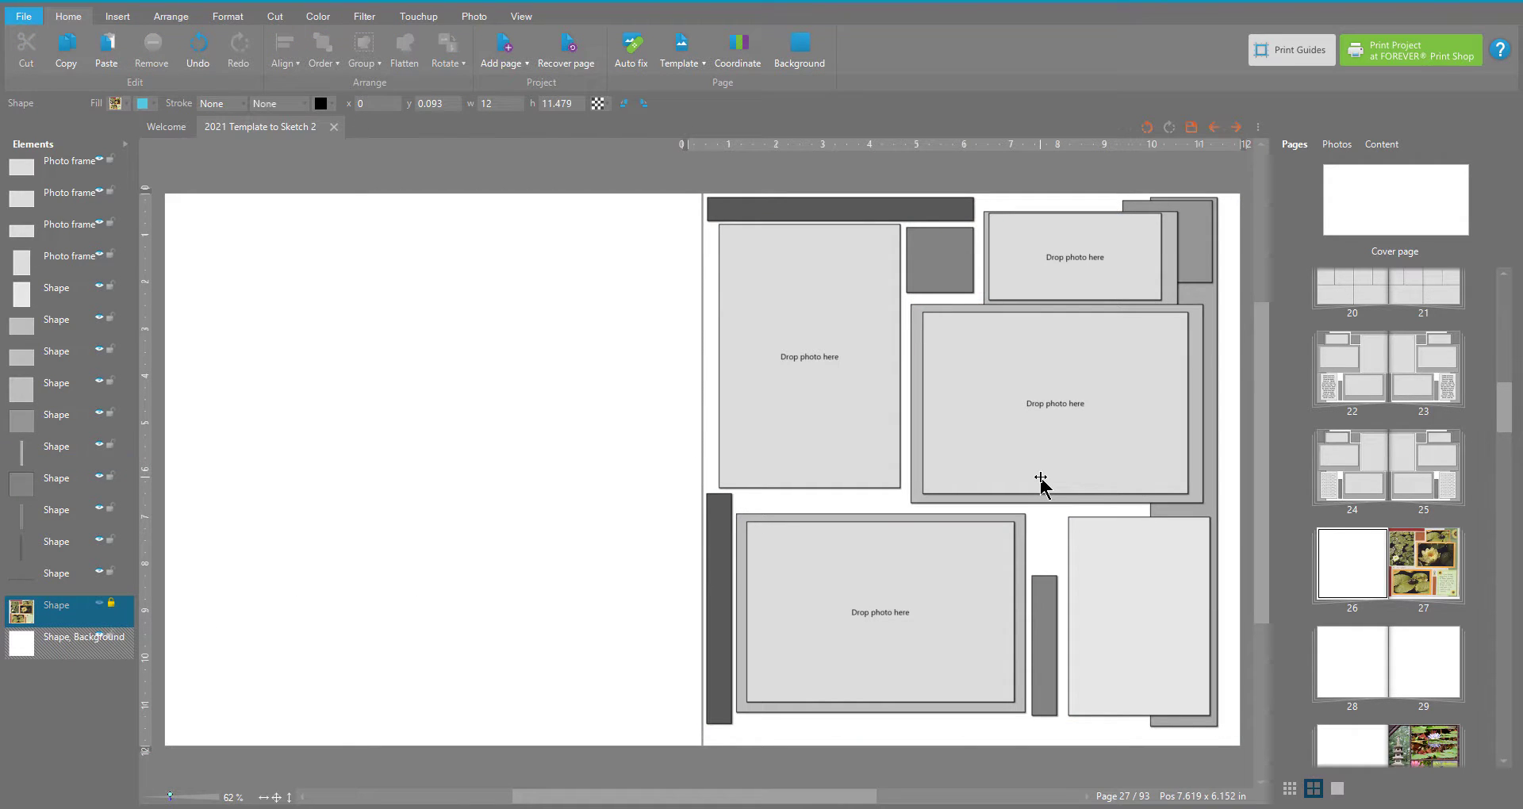
Step: Lock the page background and group all the visible shapes and photo frames
{"action": "left_click", "coordinate": [1241, 758]}
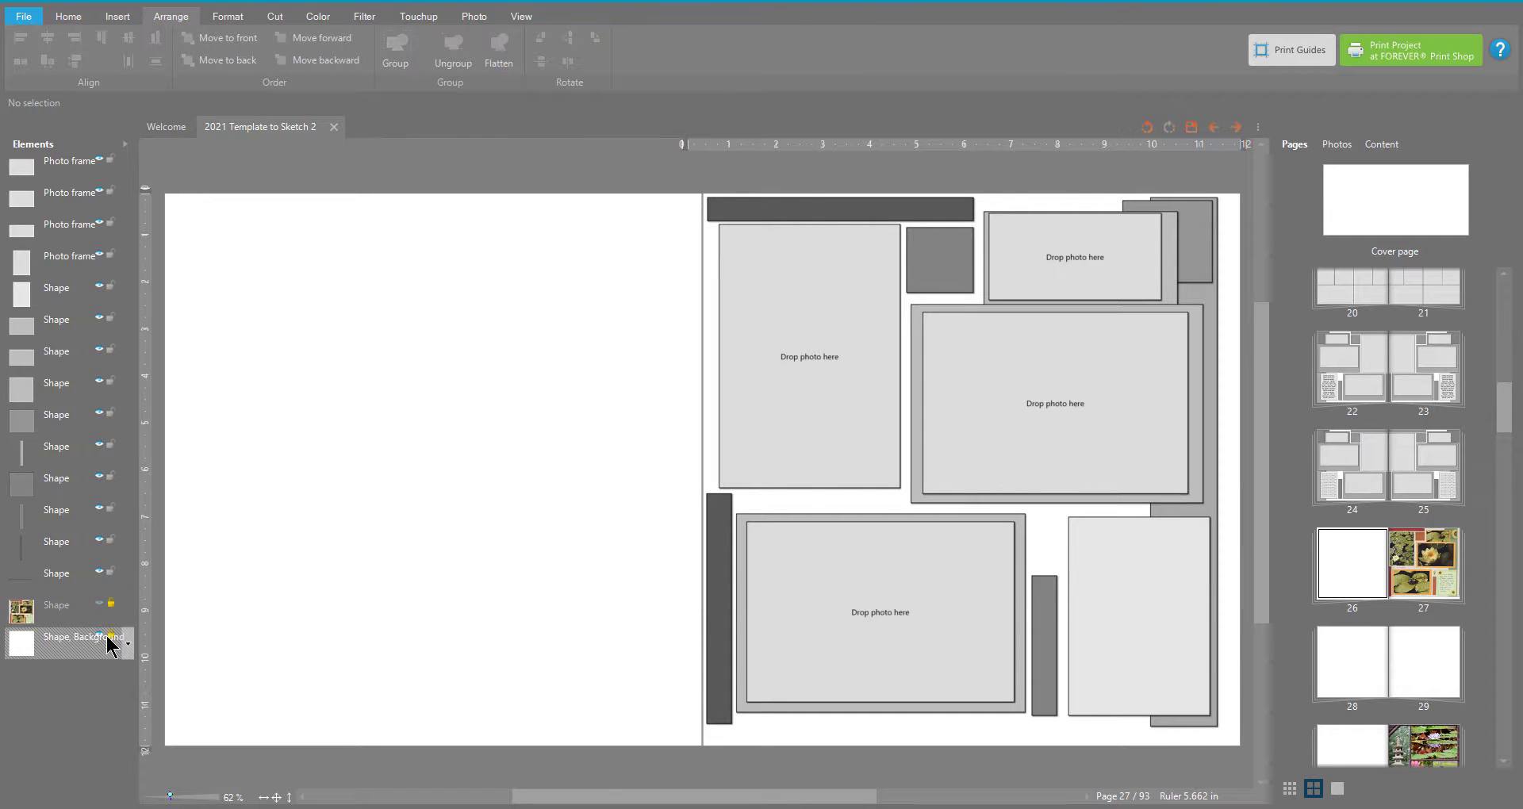
{"action": "key", "text": "ctrl+a"}
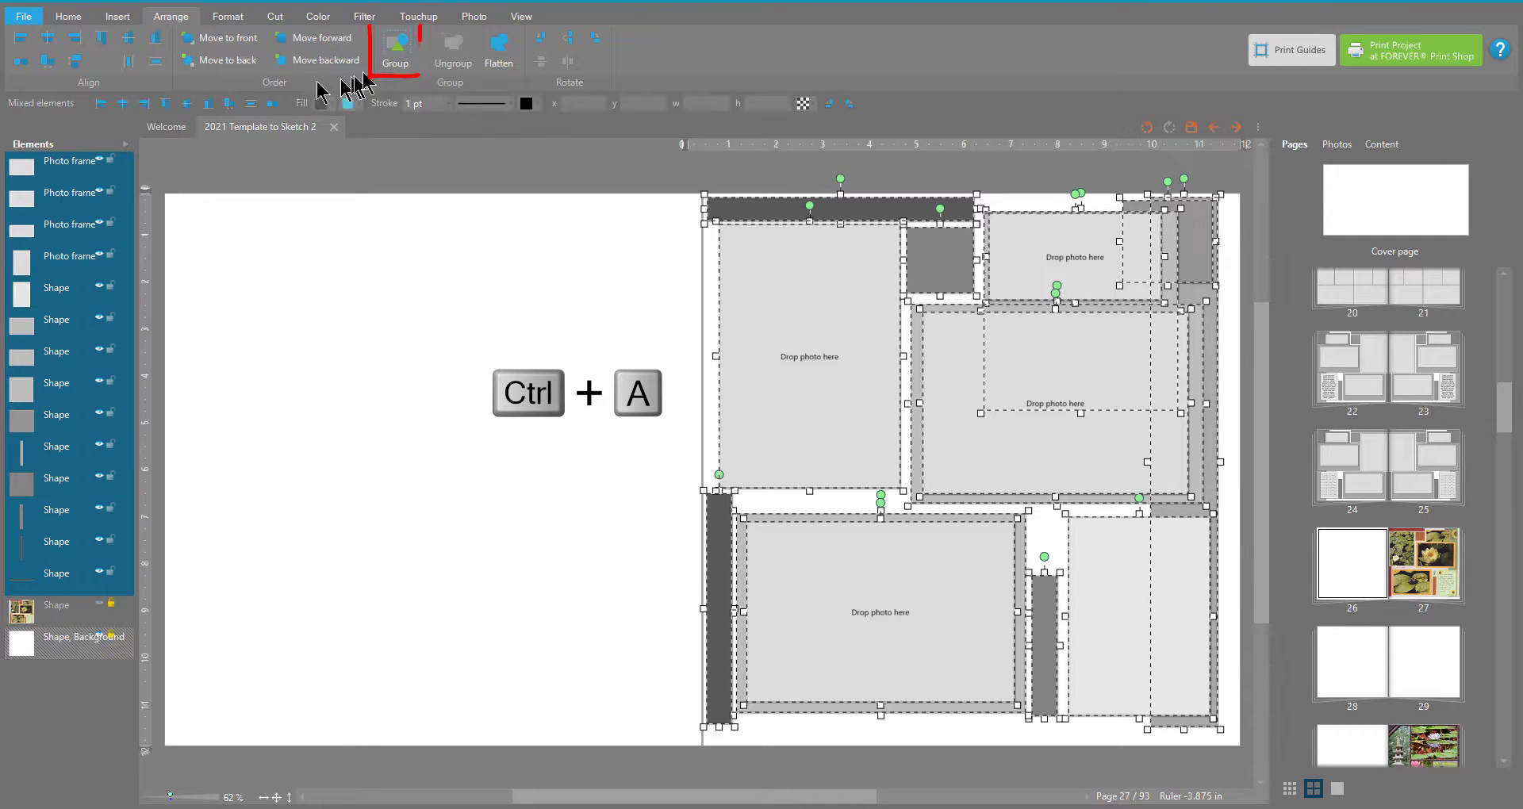
{"action": "left_click", "coordinate": [395, 46]}
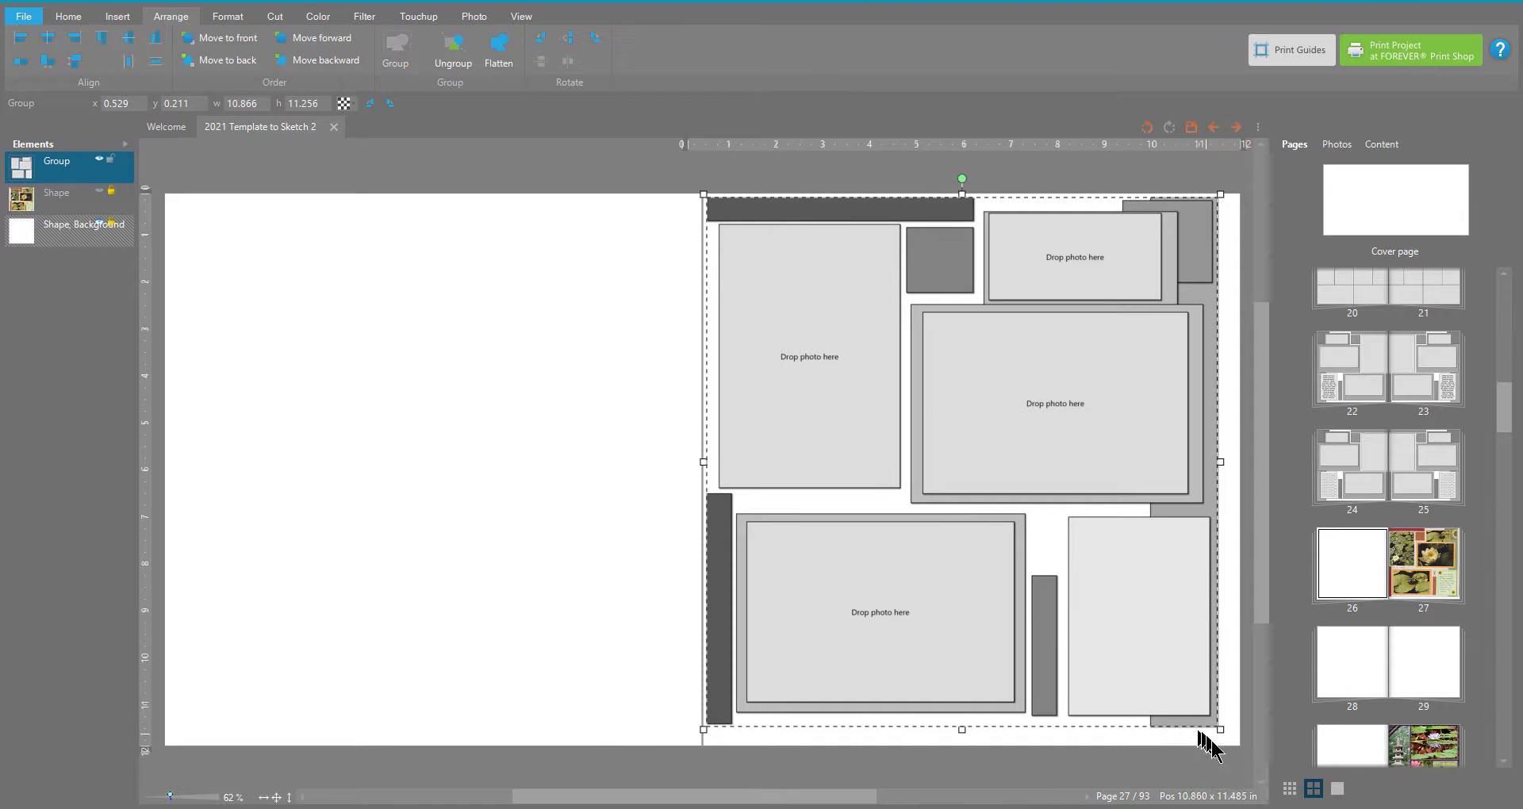
Step: Enlarge the grouped layout to reach the page edges, about 11.58 x 12 in, and ungroup it
{"action": "left_click_drag", "start_coordinate": [1221, 729], "coordinate": [1244, 753]}
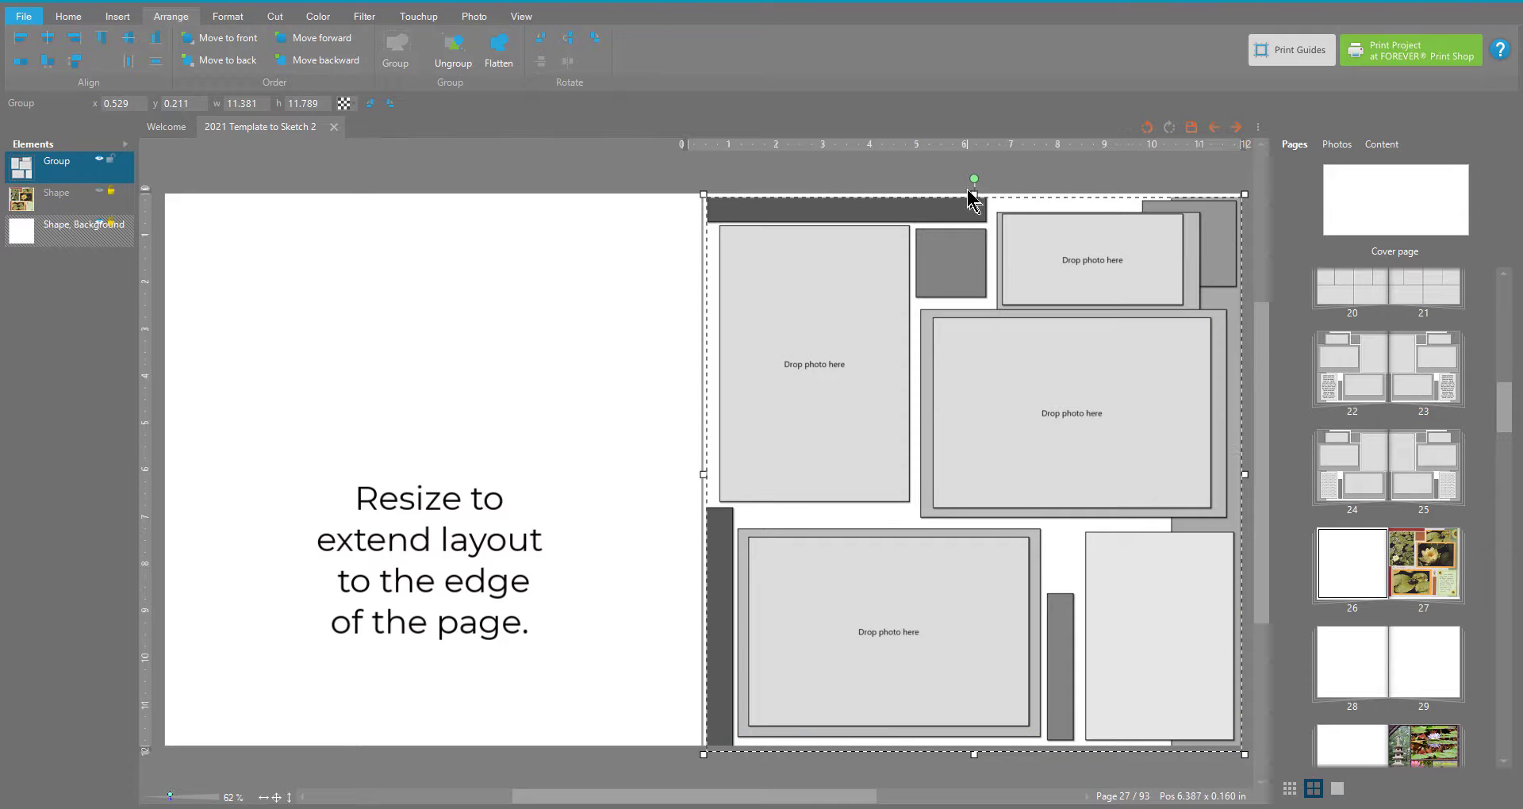
{"action": "left_click_drag", "start_coordinate": [974, 194], "coordinate": [974, 186]}
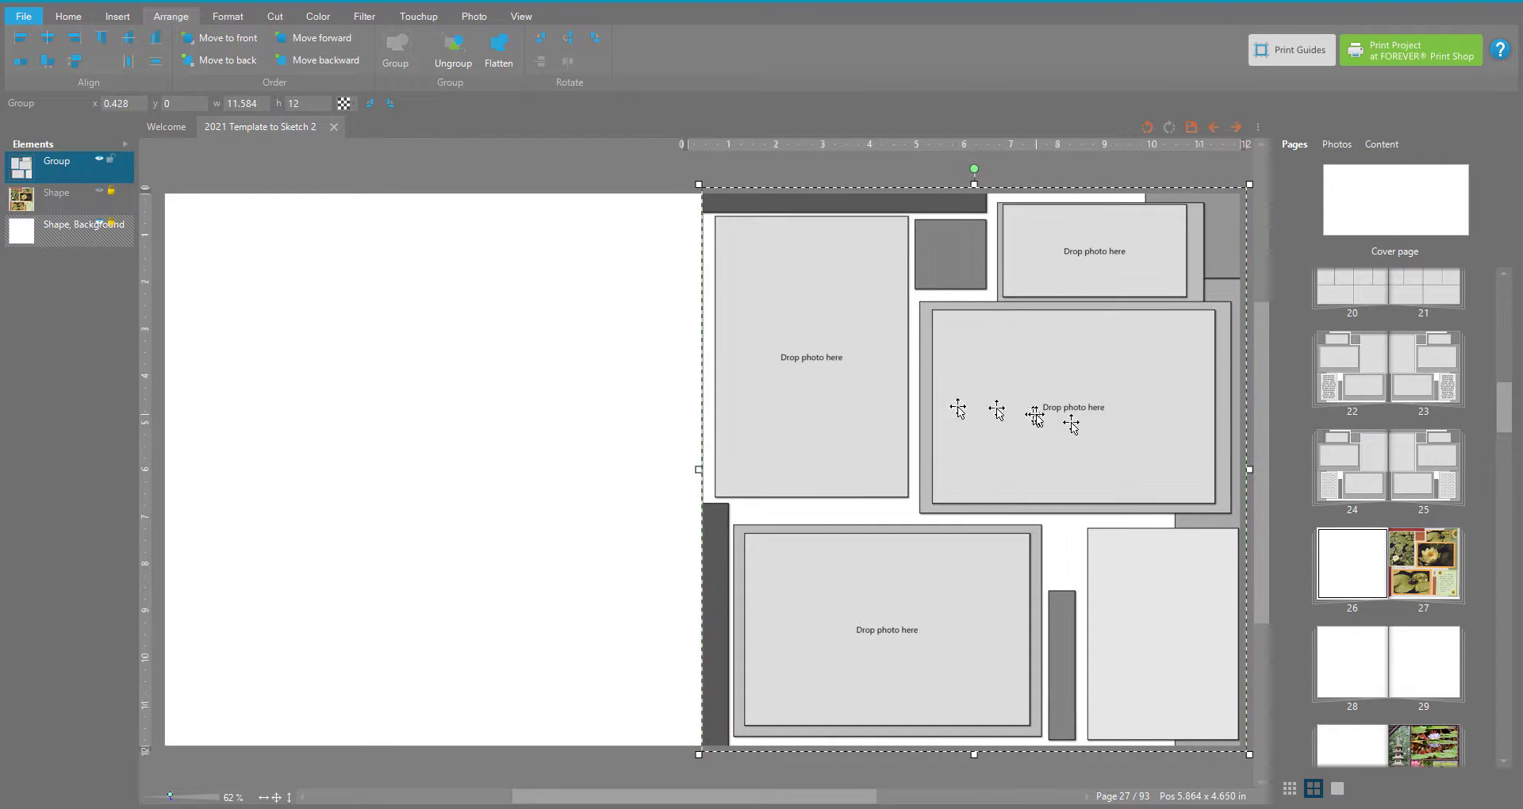
{"action": "left_click", "coordinate": [453, 52]}
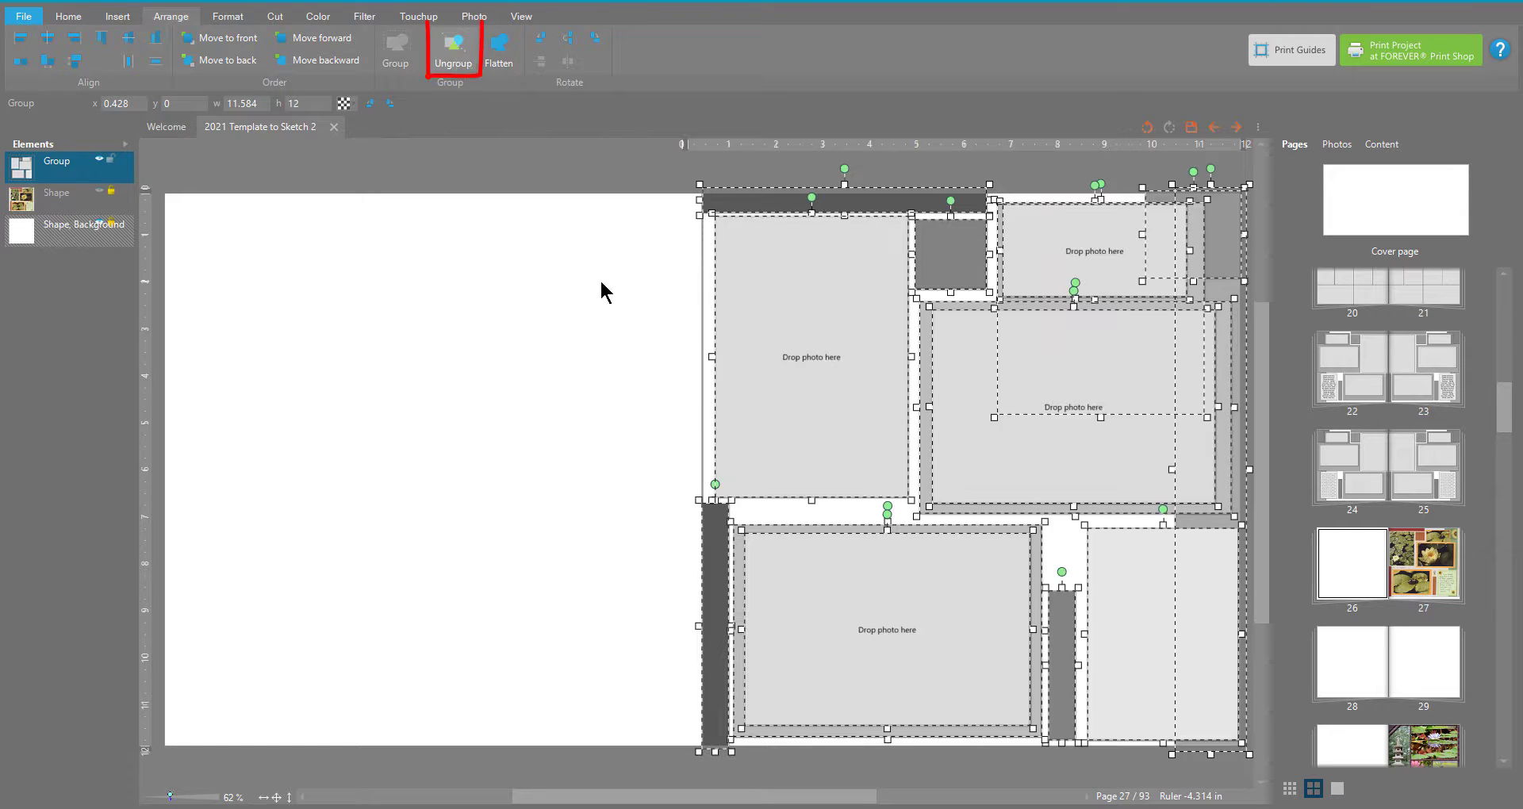
{"action": "left_click", "coordinate": [1039, 518]}
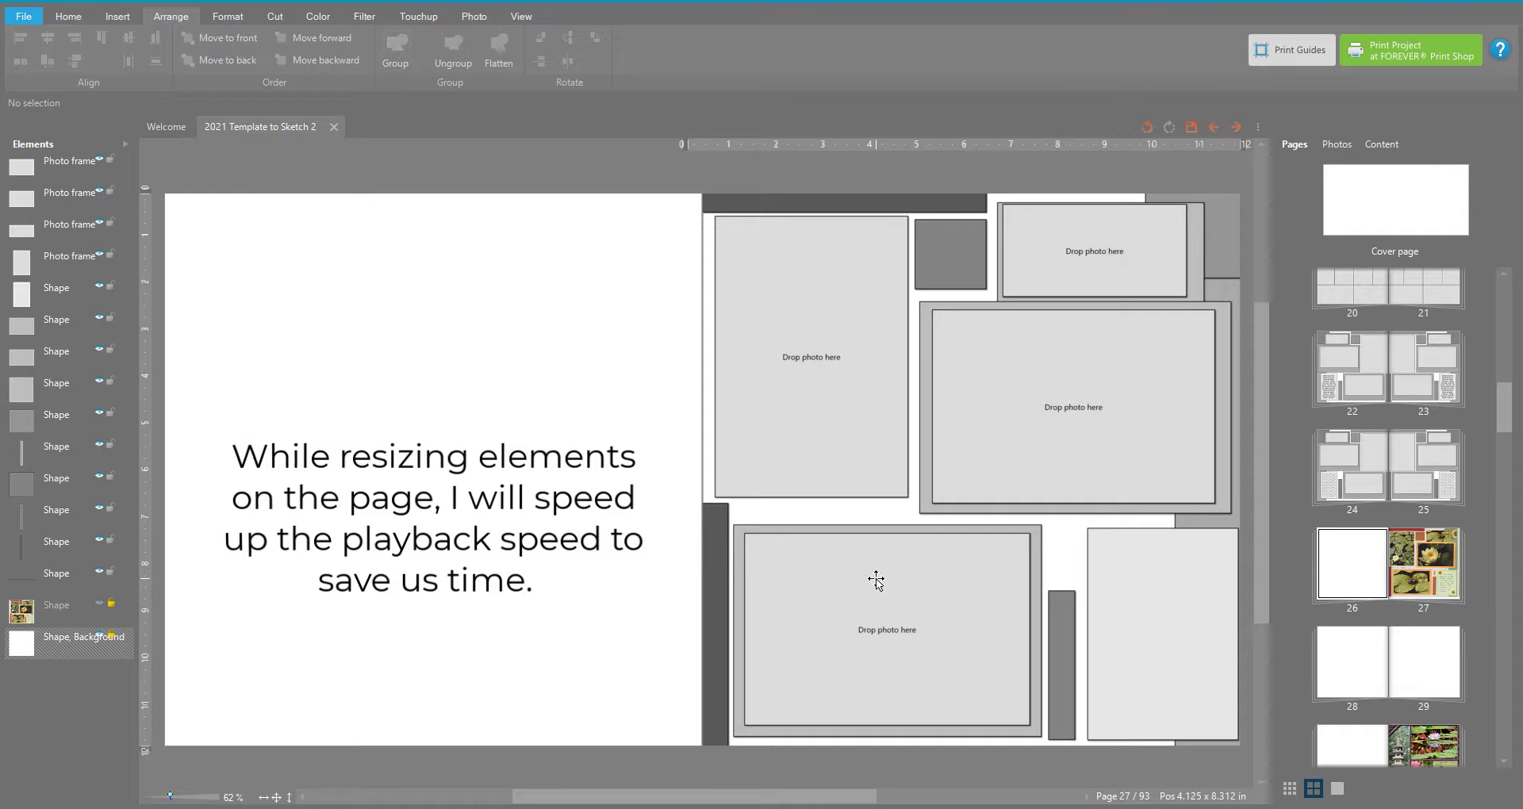
Step: Narrow the light rectangular block to about 3.05 in and widen the dark vertical strip past the page's left edge to about 0.99 in
{"action": "left_click", "coordinate": [1234, 637]}
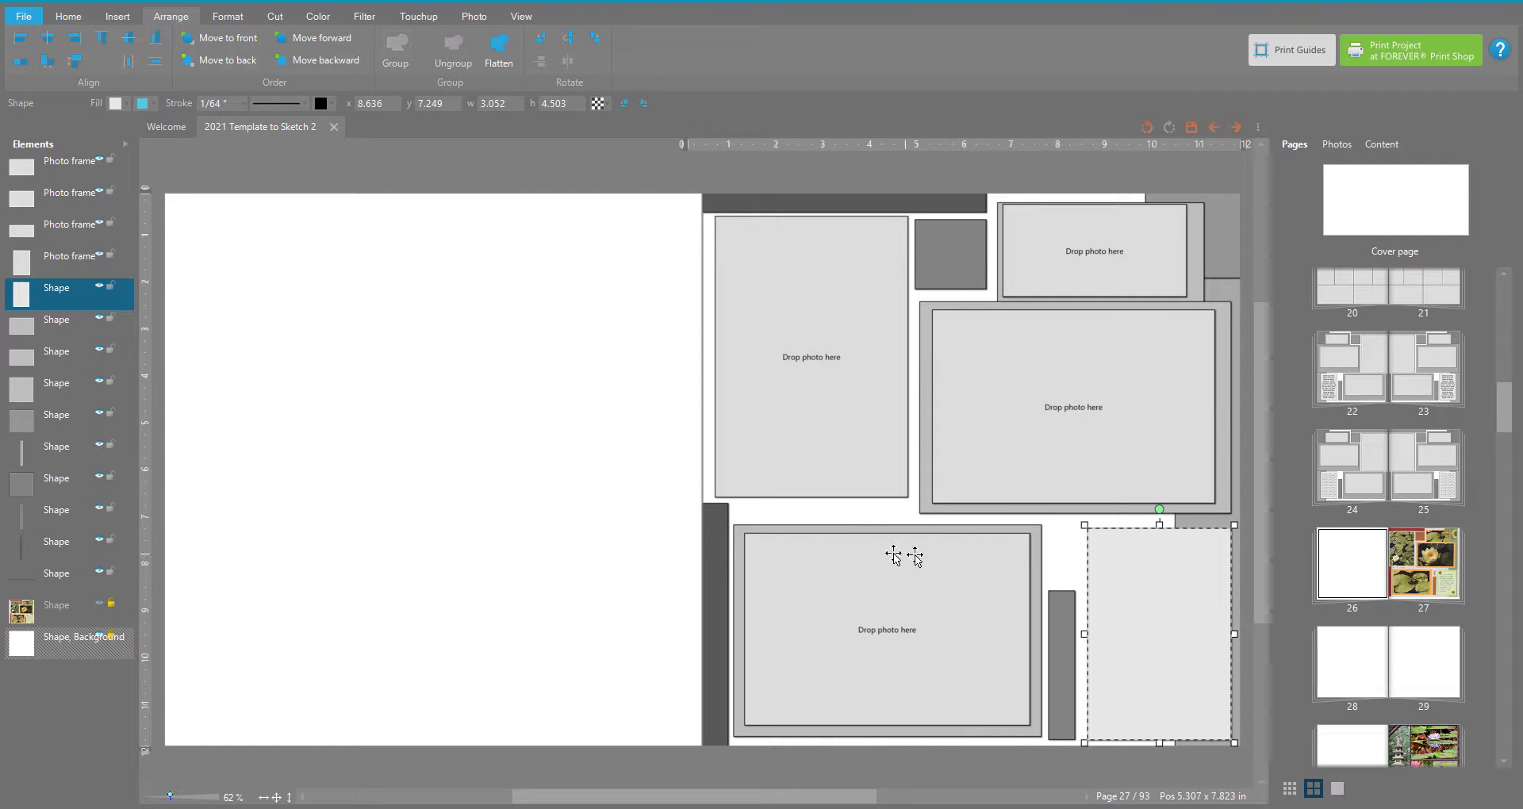
{"action": "left_click", "coordinate": [714, 543]}
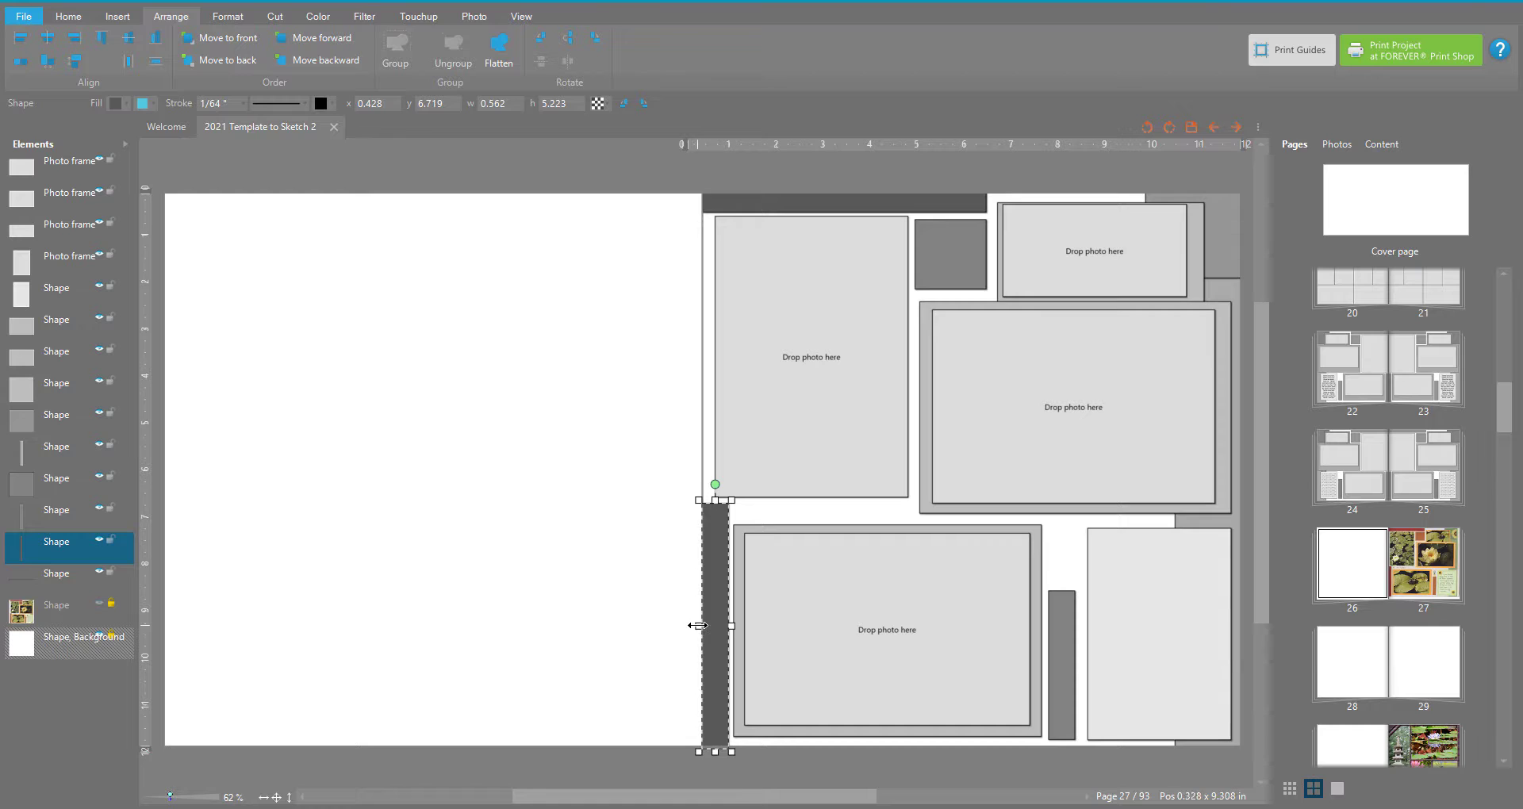
{"action": "mouse_move", "coordinate": [697, 625]}
{"action": "left_mouse_down"}
{"action": "mouse_move", "coordinate": [676, 624]}
{"action": "mouse_move", "coordinate": [712, 649]}
{"action": "left_mouse_up"}
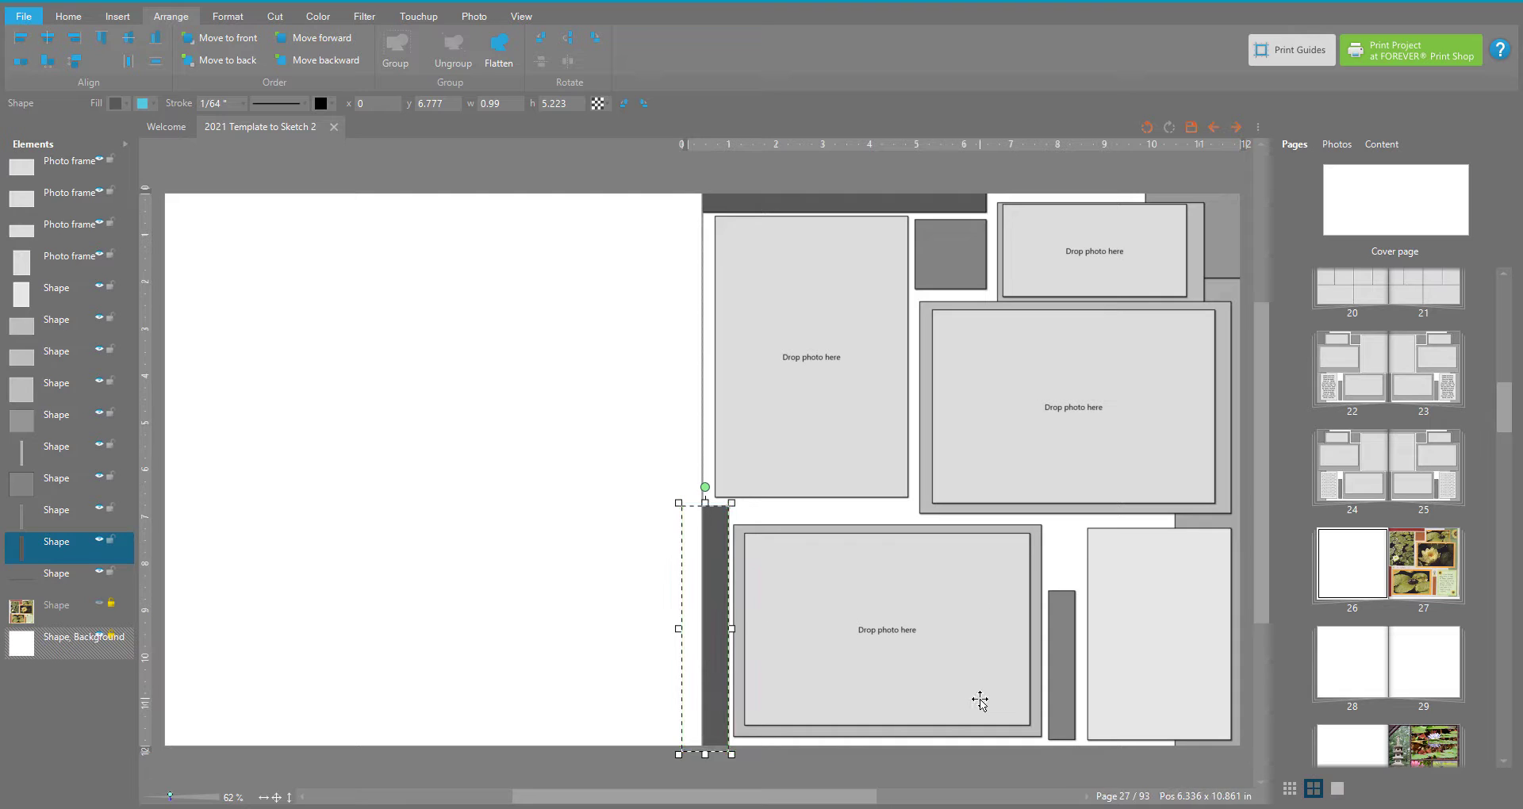
Step: Move the lower photo mat and the light block up slightly so both start at y 7.11 in
{"action": "left_click", "coordinate": [853, 735]}
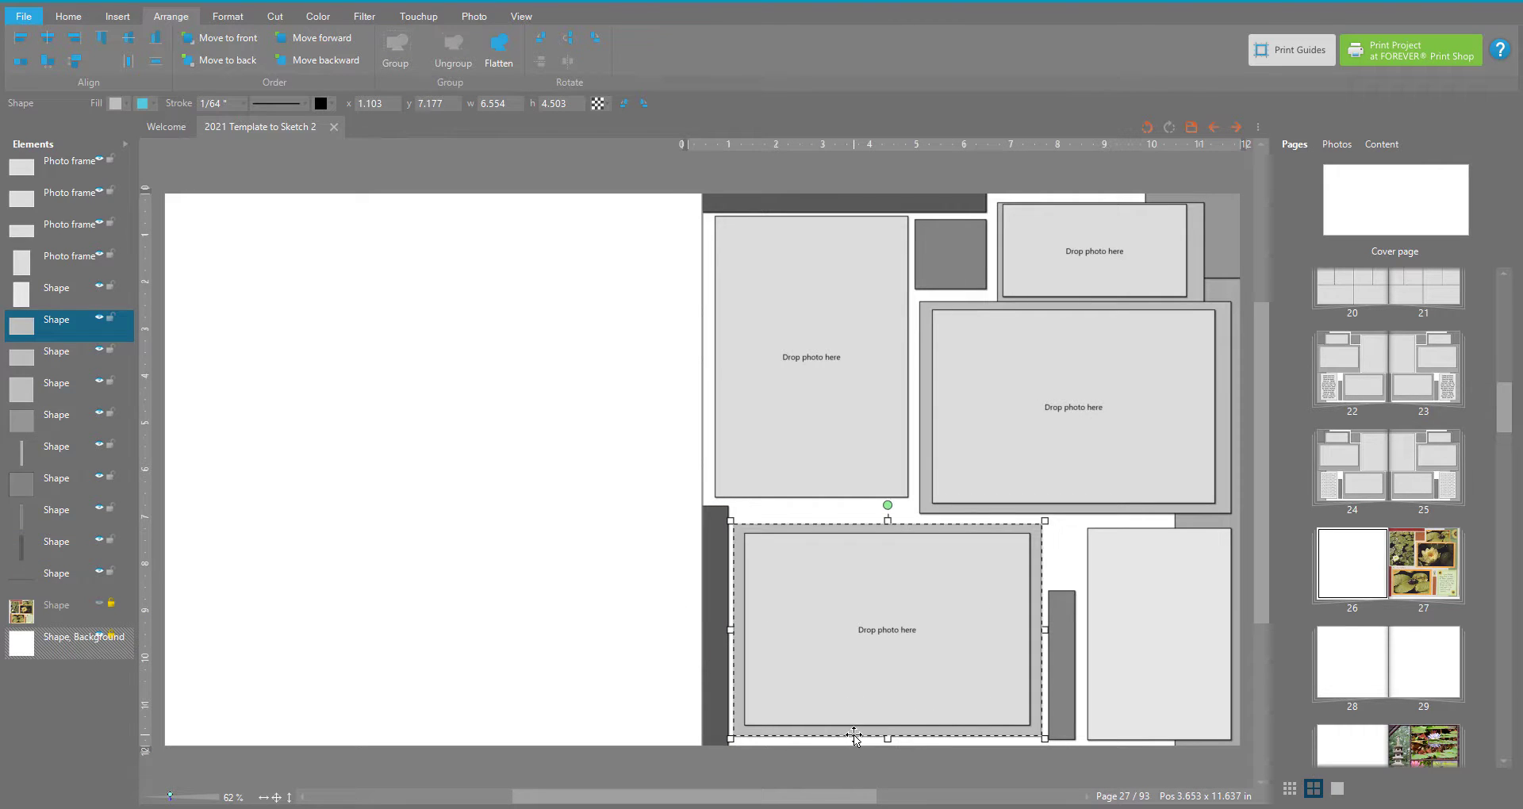
{"action": "left_click_drag", "start_coordinate": [854, 735], "coordinate": [854, 735]}
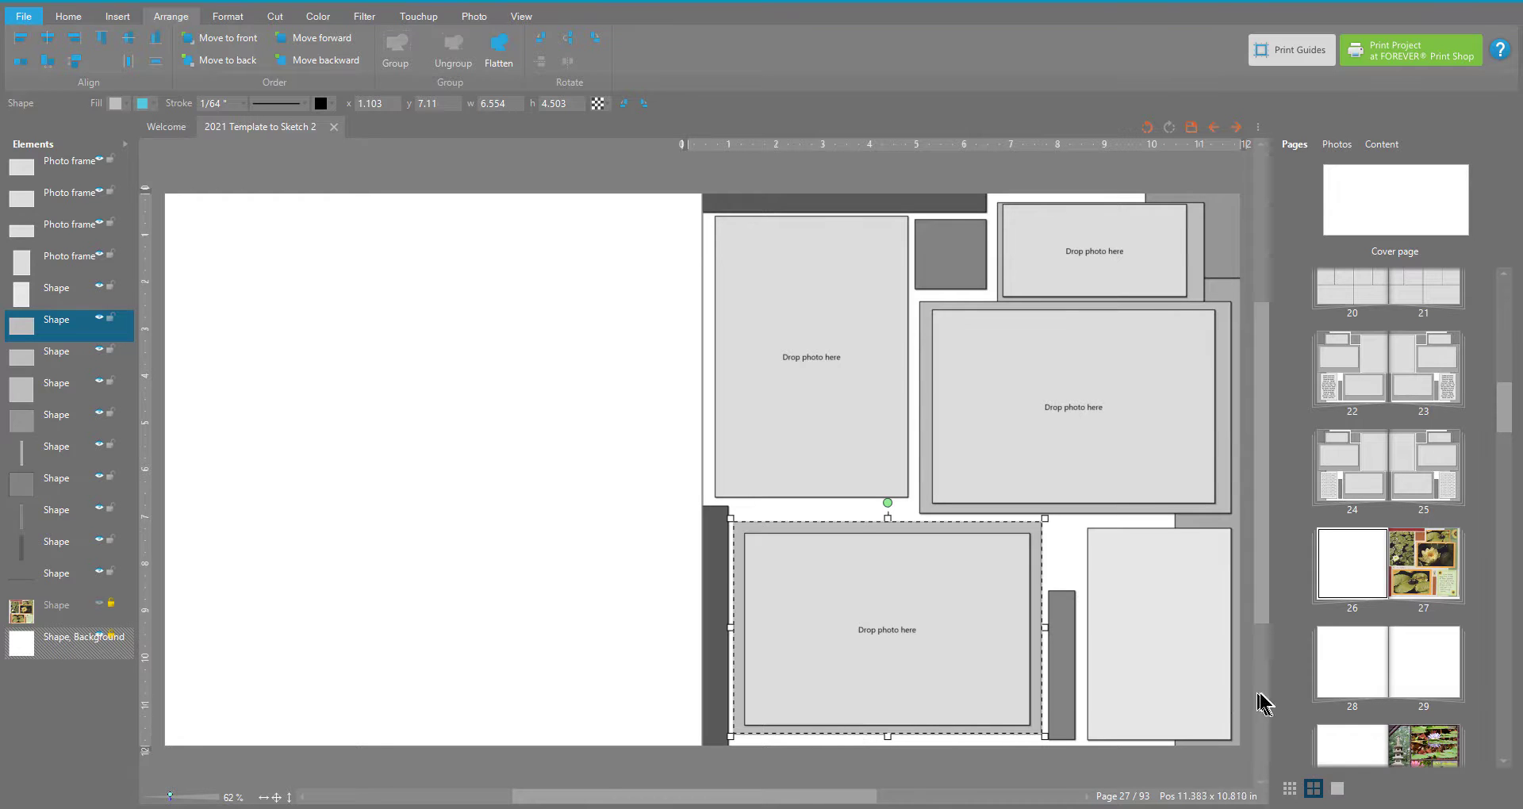
{"action": "left_click_drag", "start_coordinate": [1183, 687], "coordinate": [1183, 680]}
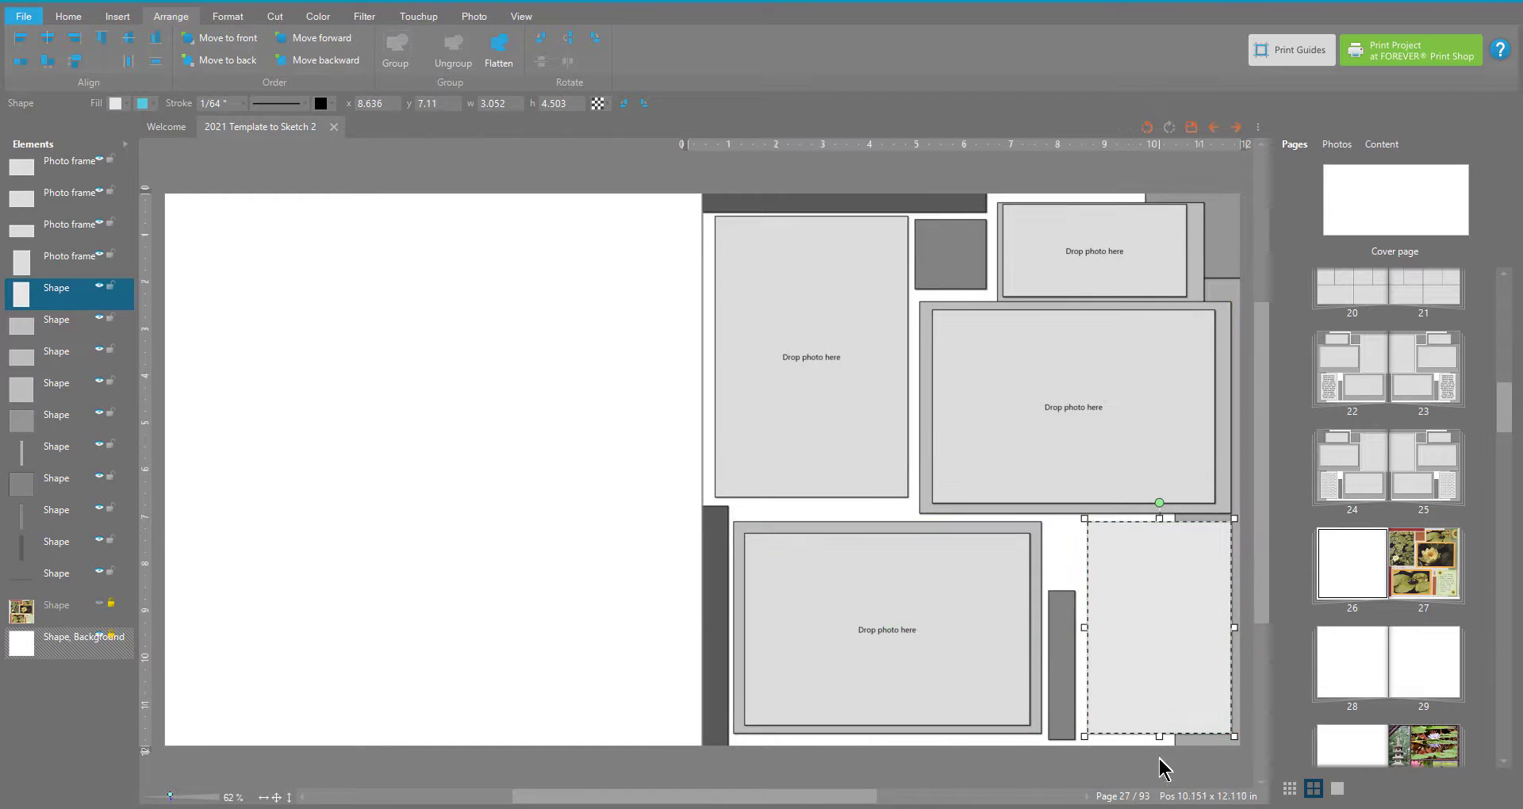
{"action": "left_click", "coordinate": [1011, 731]}
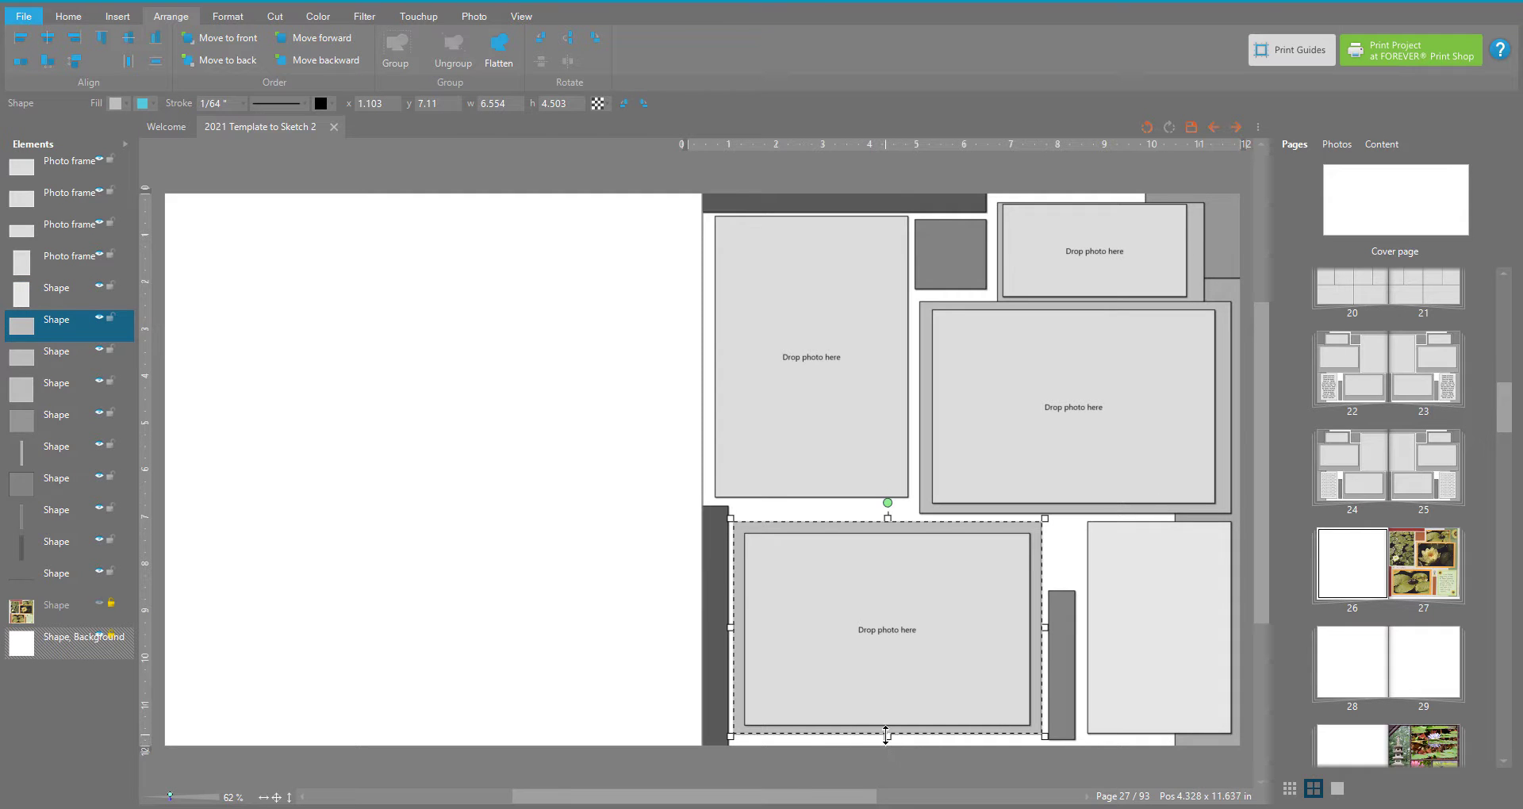
{"action": "left_click_drag", "start_coordinate": [887, 735], "coordinate": [886, 737]}
Step: Move the narrow strip up and center it between the lower mat and the light block, at about x 7.86, y 8.44 in
{"action": "left_click_drag", "start_coordinate": [1060, 660], "coordinate": [1055, 646]}
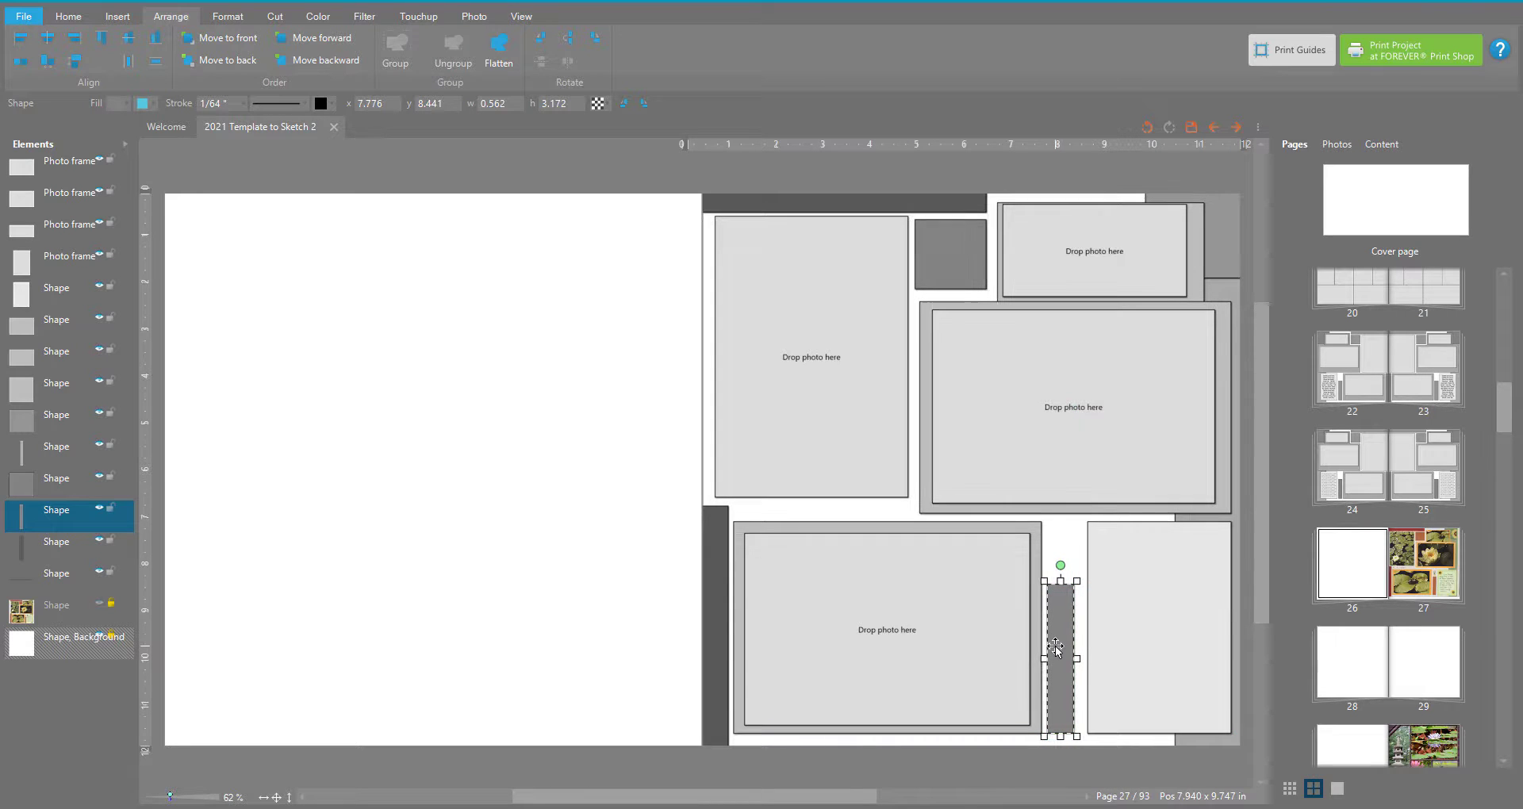
{"action": "key", "text": "Right"}
{"action": "key", "text": "Right"}
{"action": "key", "text": "Right"}
{"action": "key", "text": "Right"}
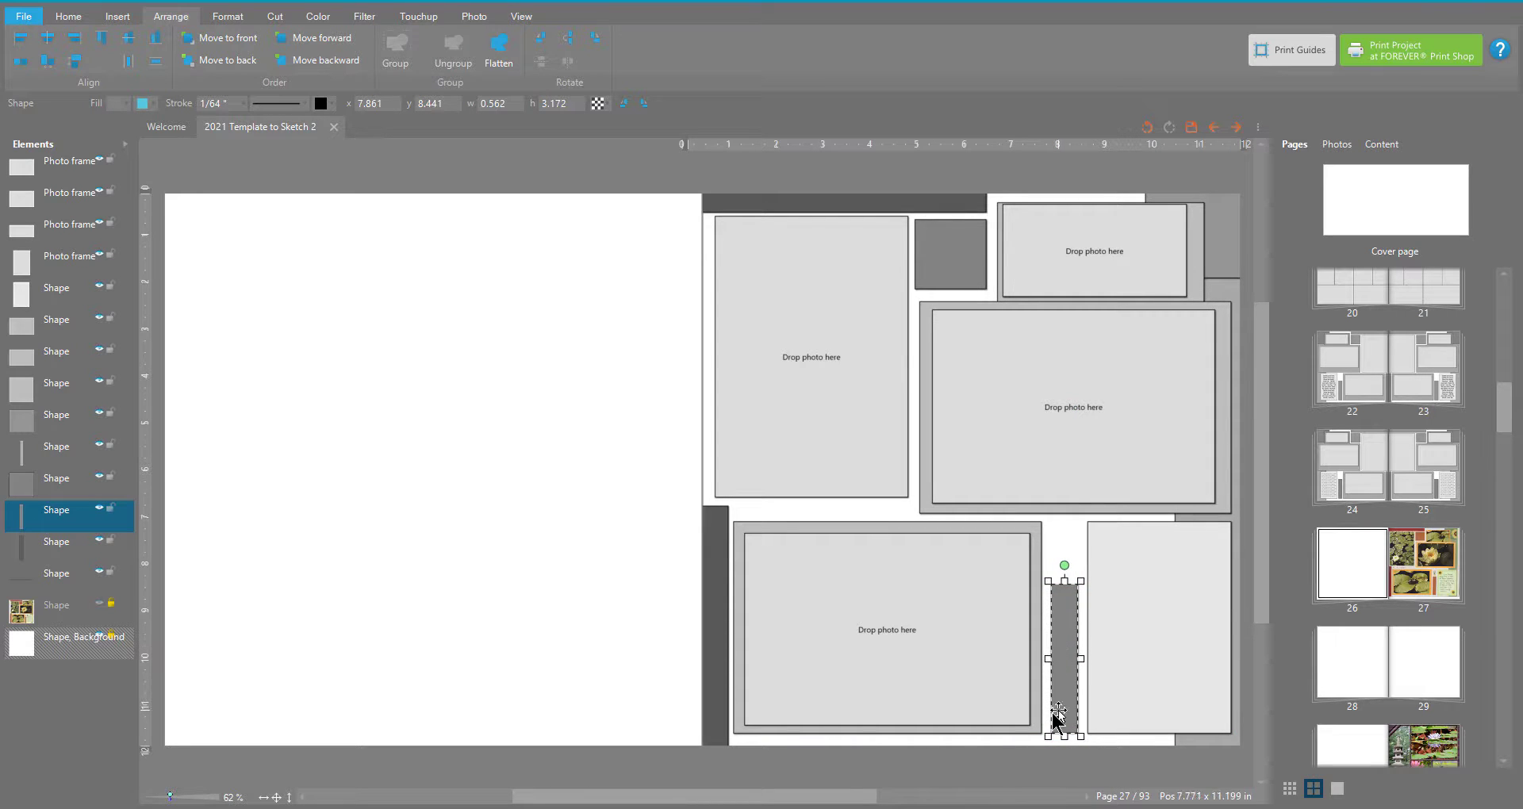
Step: Shorten the lower photo frame to about 3.63 in high and center it horizontally on its mat
{"action": "left_click", "coordinate": [937, 682]}
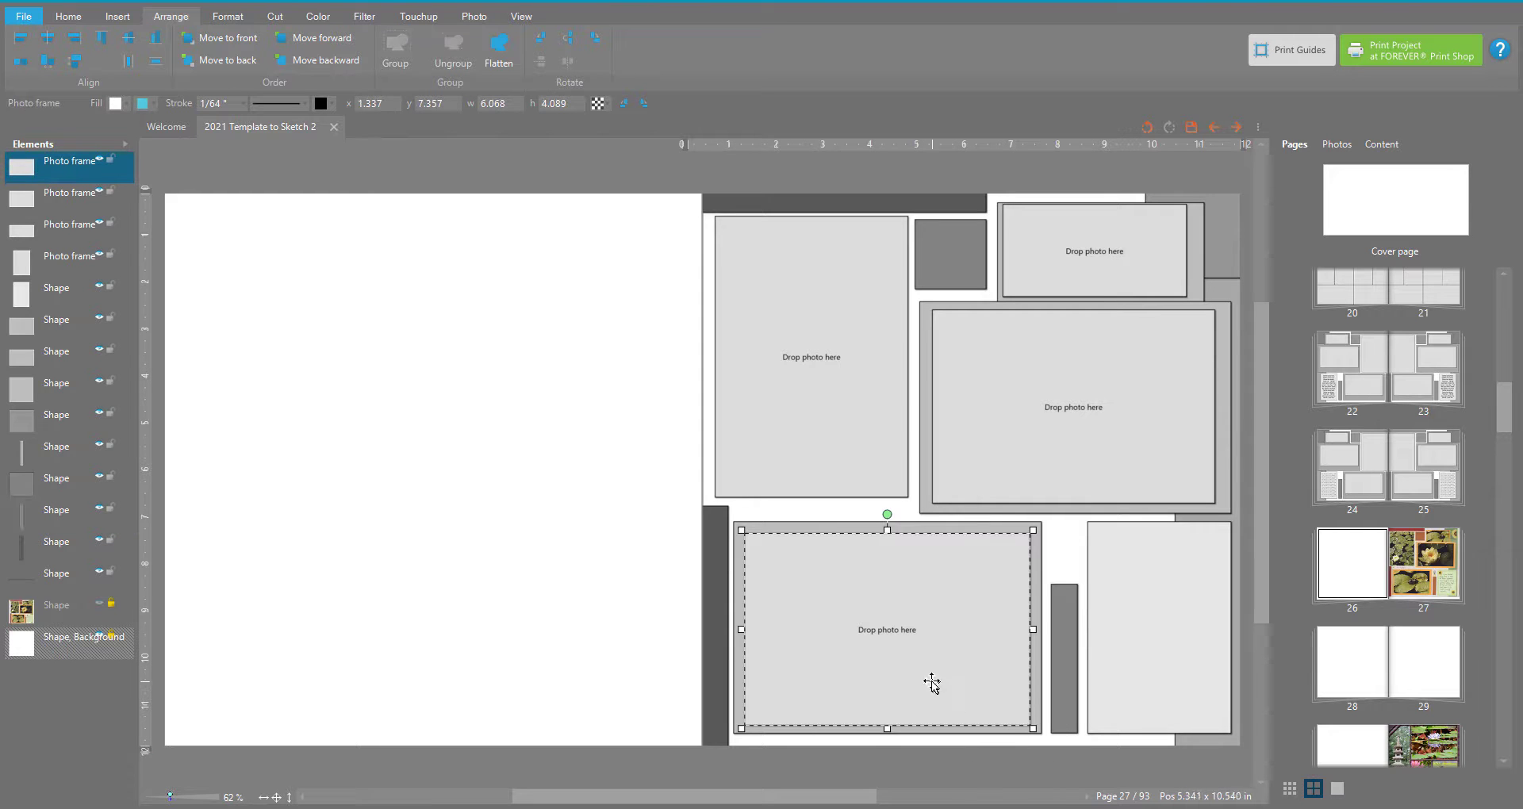
{"action": "left_click_drag", "start_coordinate": [887, 726], "coordinate": [885, 705]}
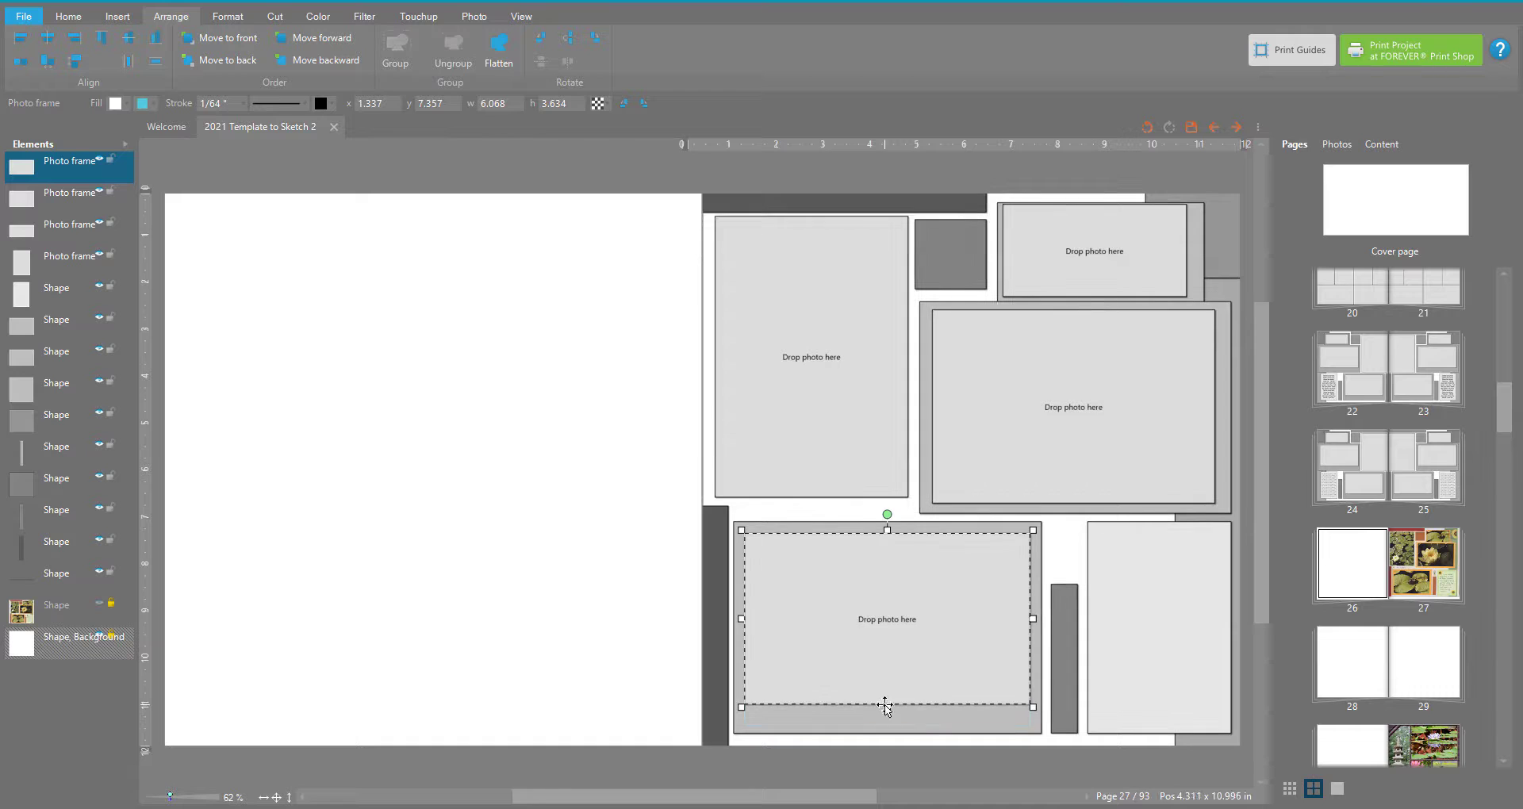
{"action": "left_click", "coordinate": [1120, 391]}
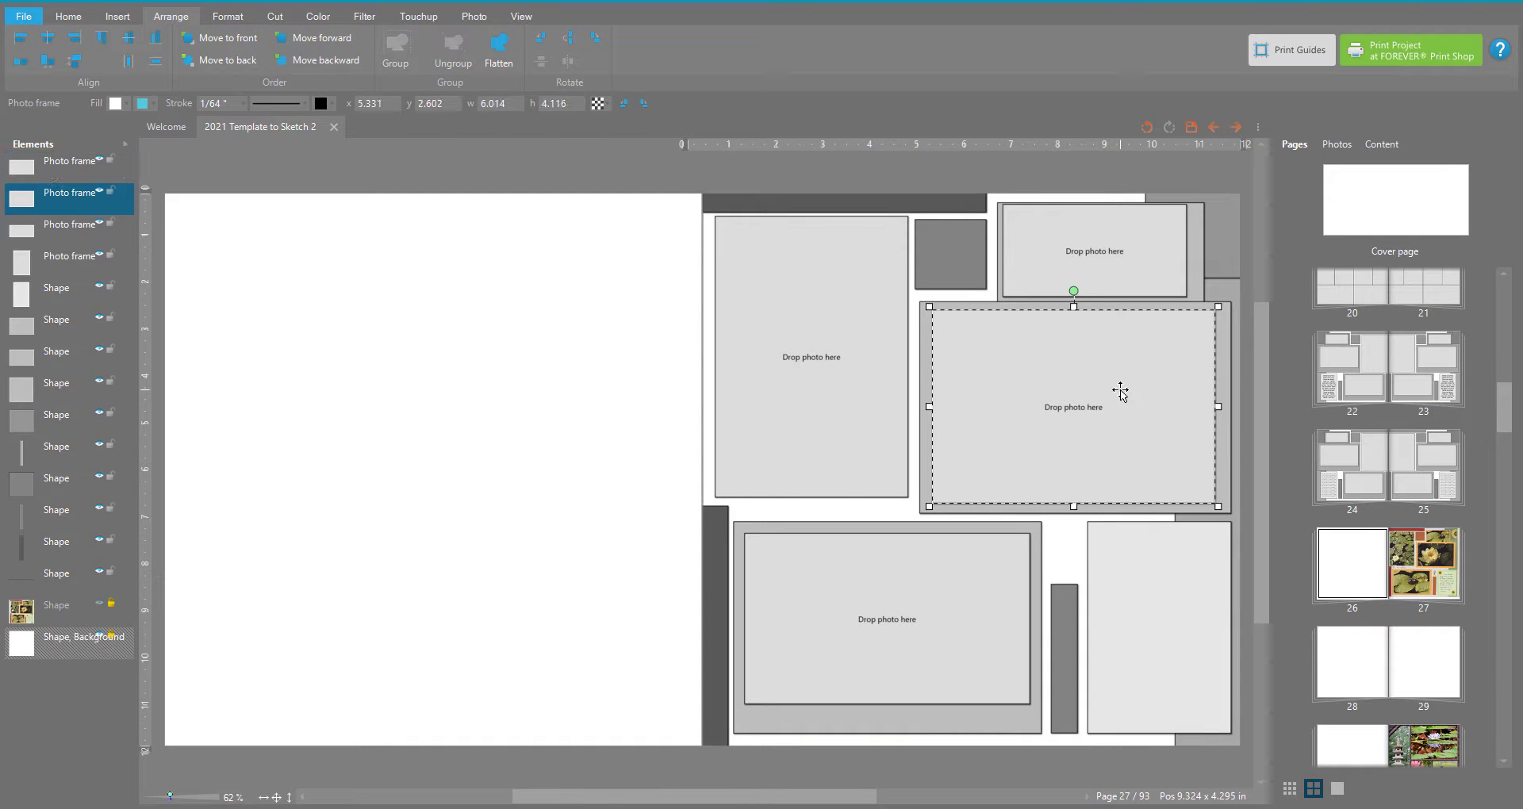
{"action": "left_click", "coordinate": [911, 673]}
{"action": "left_click", "coordinate": [858, 721], "text": "shift"}
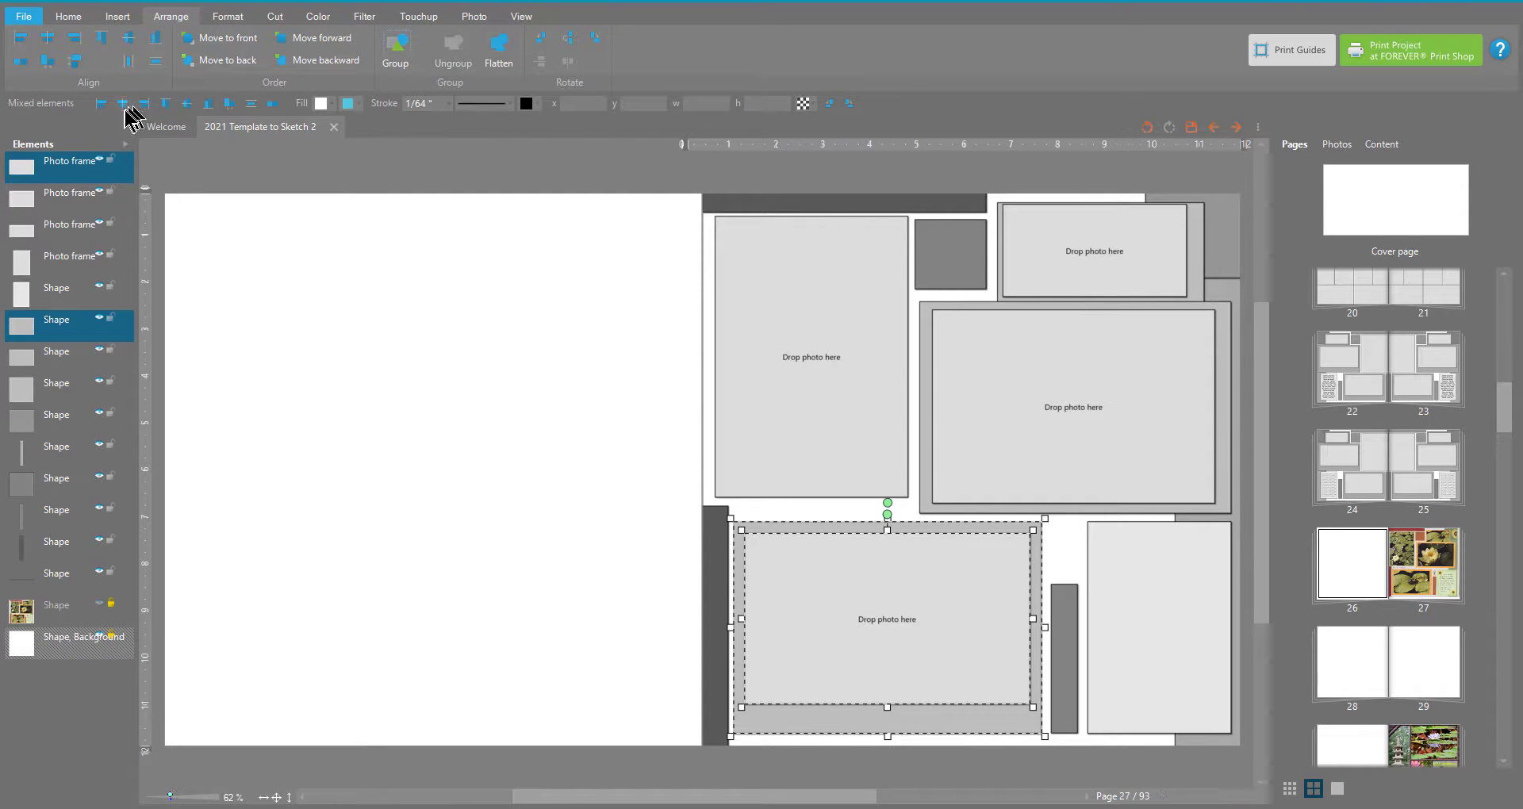
{"action": "left_click", "coordinate": [871, 774]}
Step: Center the upper large photo frame horizontally on its mat and shorten it to about 3.66 in high
{"action": "left_click", "coordinate": [1007, 472]}
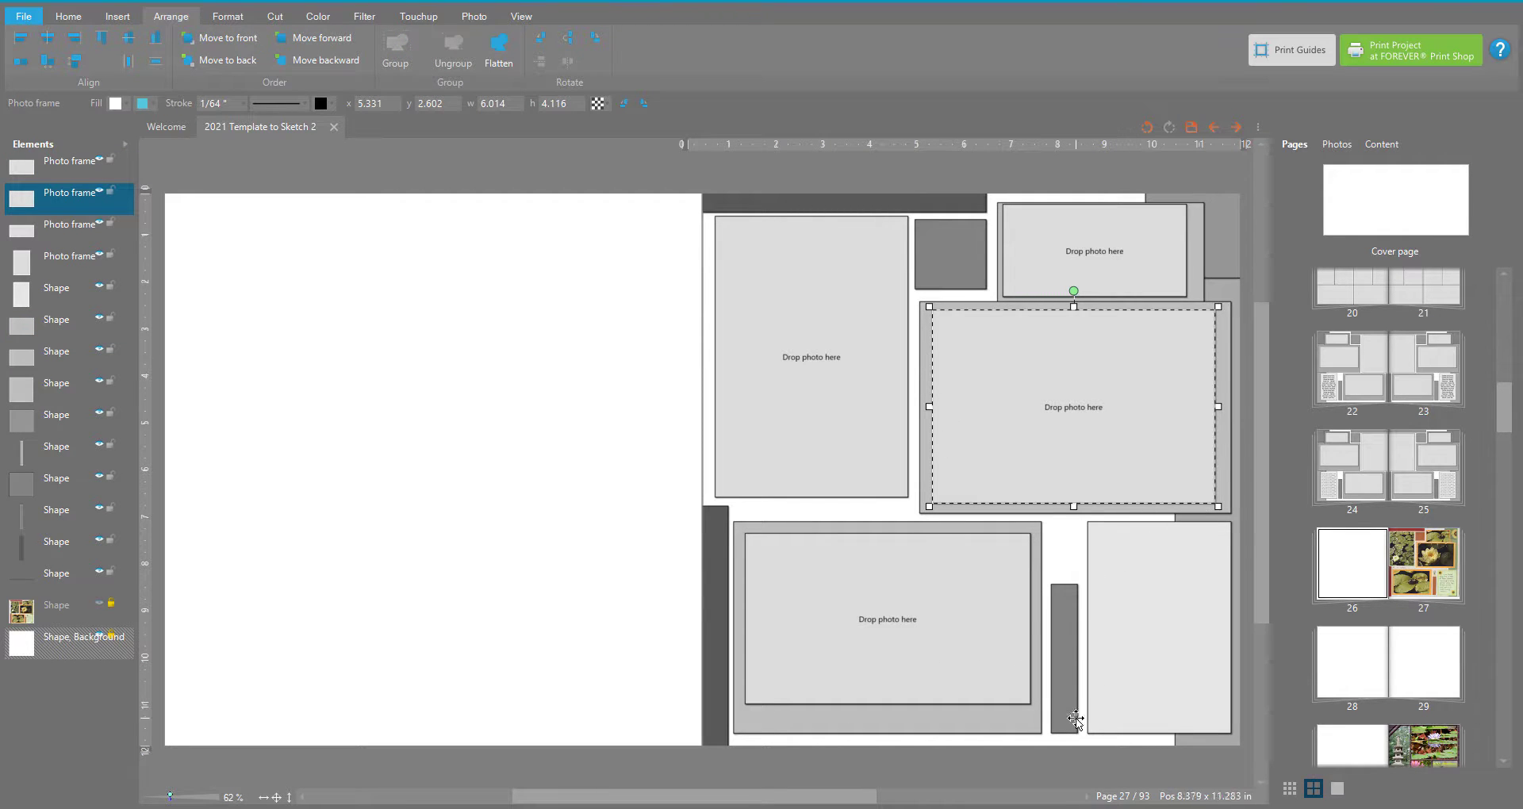
{"action": "left_click", "coordinate": [925, 372], "text": "shift"}
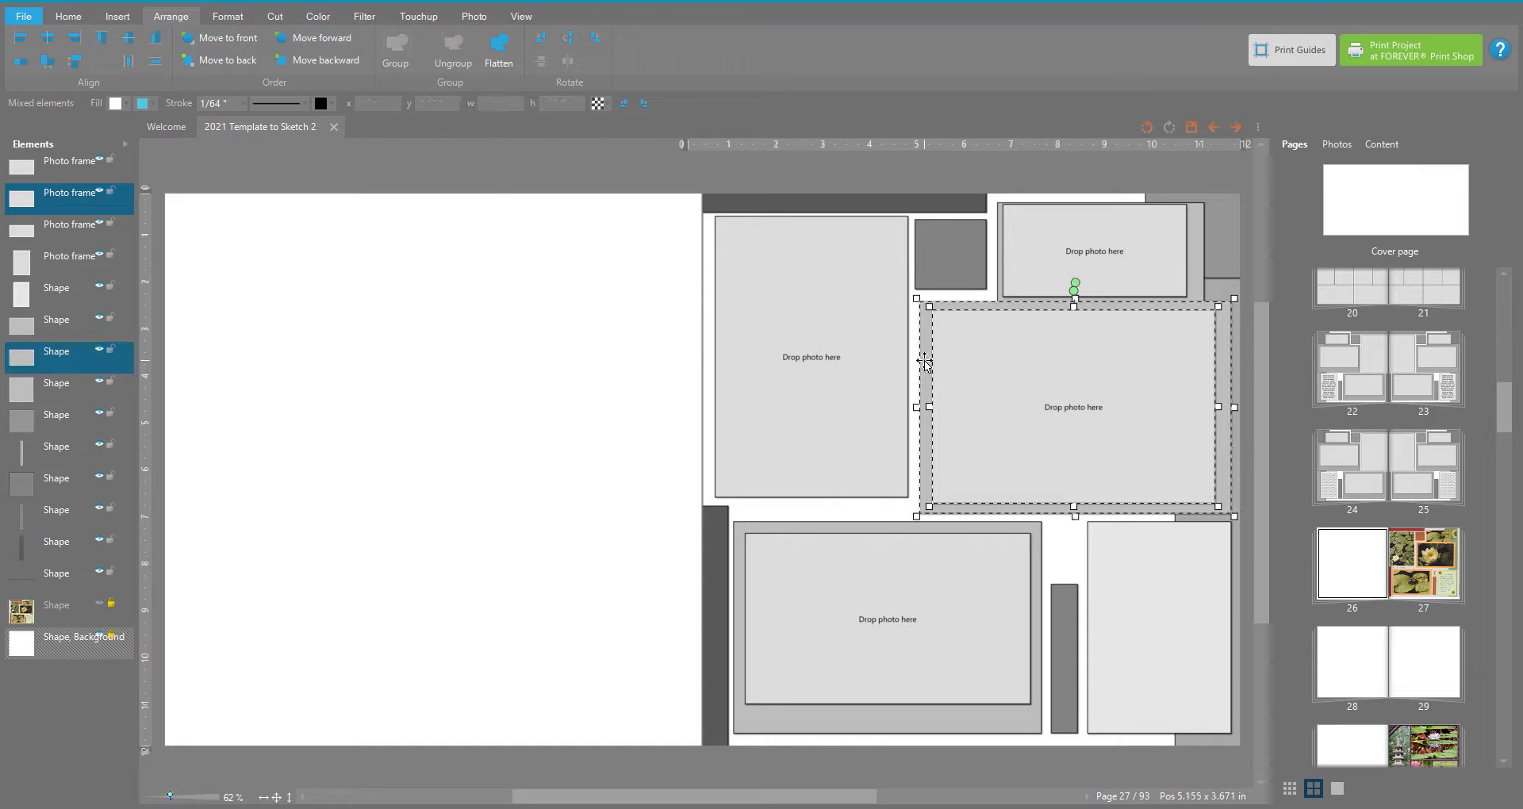
{"action": "left_click", "coordinate": [123, 103]}
{"action": "left_click", "coordinate": [775, 764]}
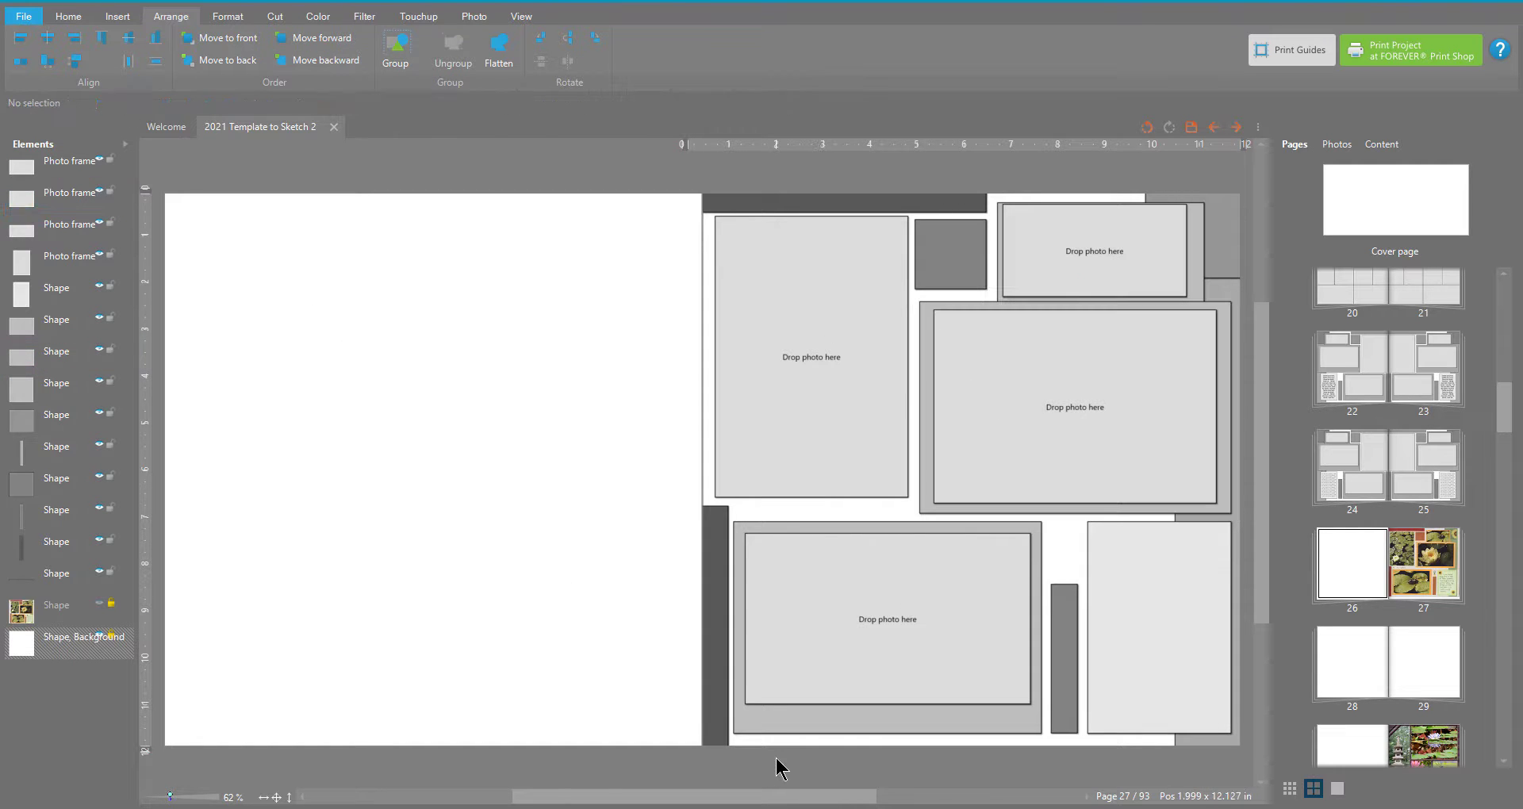
{"action": "left_click", "coordinate": [1095, 443]}
{"action": "left_click_drag", "start_coordinate": [1076, 507], "coordinate": [1079, 487]}
{"action": "left_click", "coordinate": [1060, 541]}
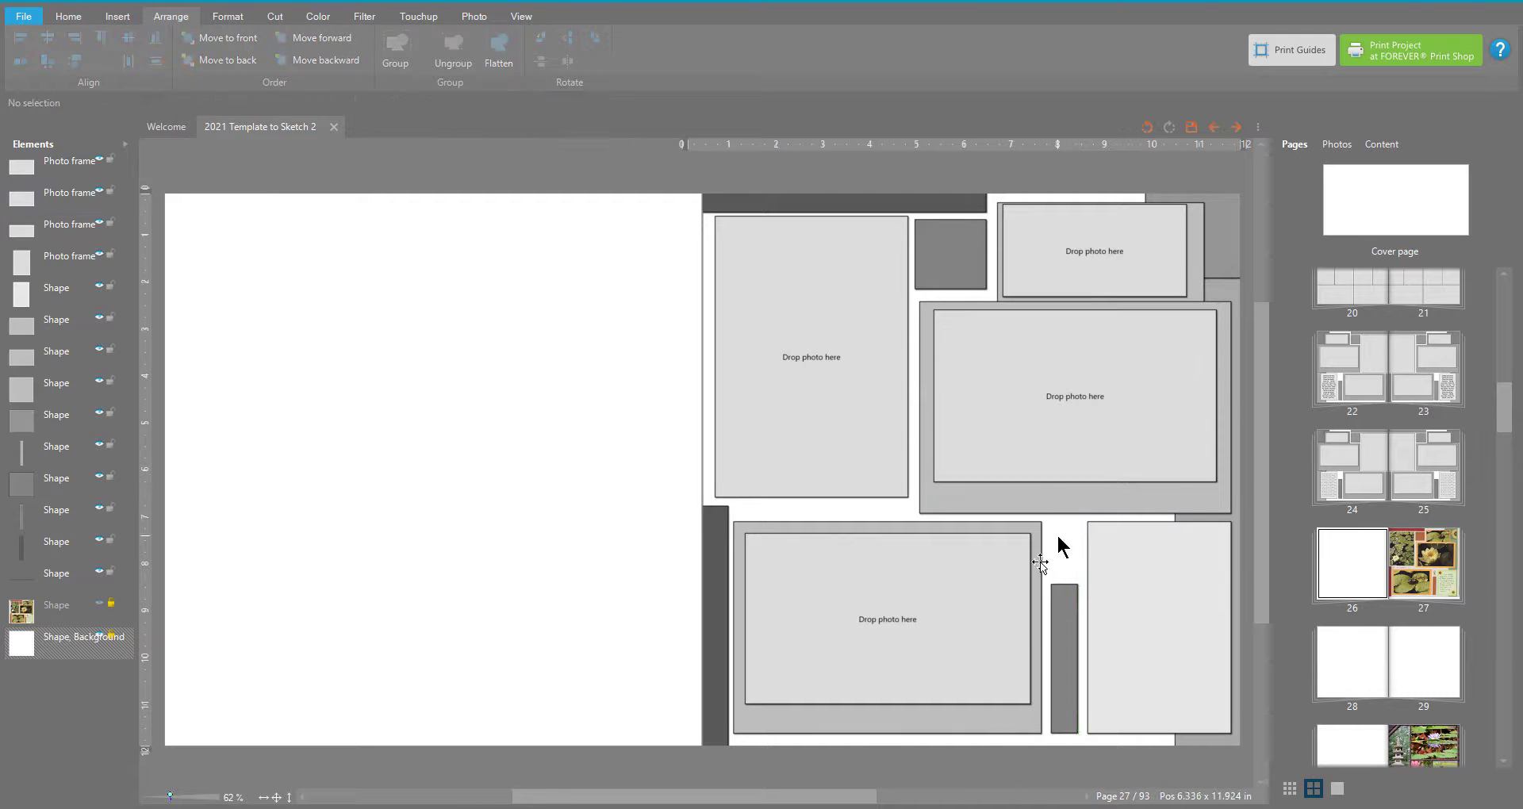
{"action": "left_click", "coordinate": [1061, 436]}
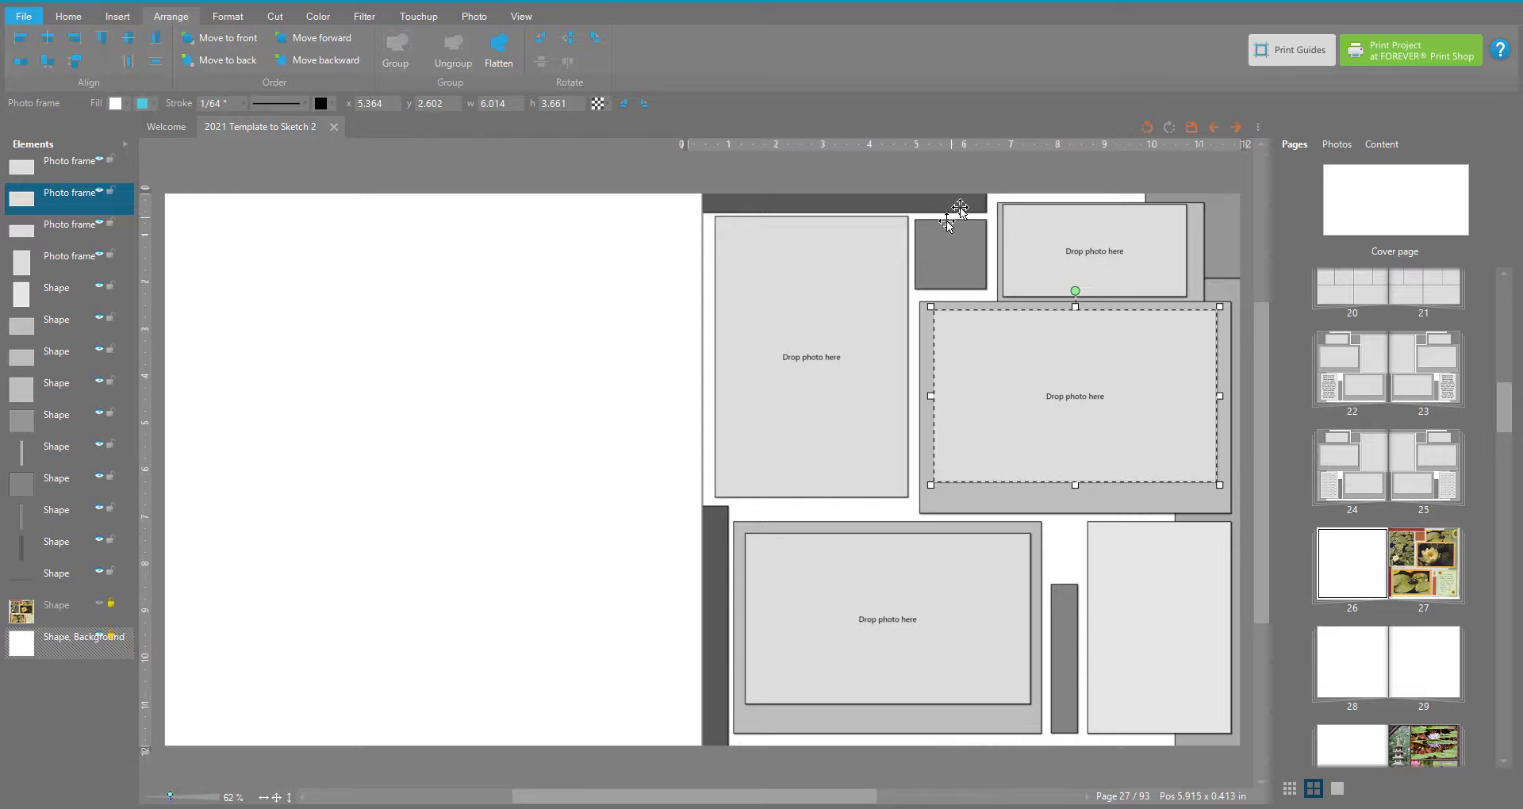
Step: Extend the dark horizontal strip slightly past the page's top edge, to a height of about 0.58 in
{"action": "left_click", "coordinate": [930, 206]}
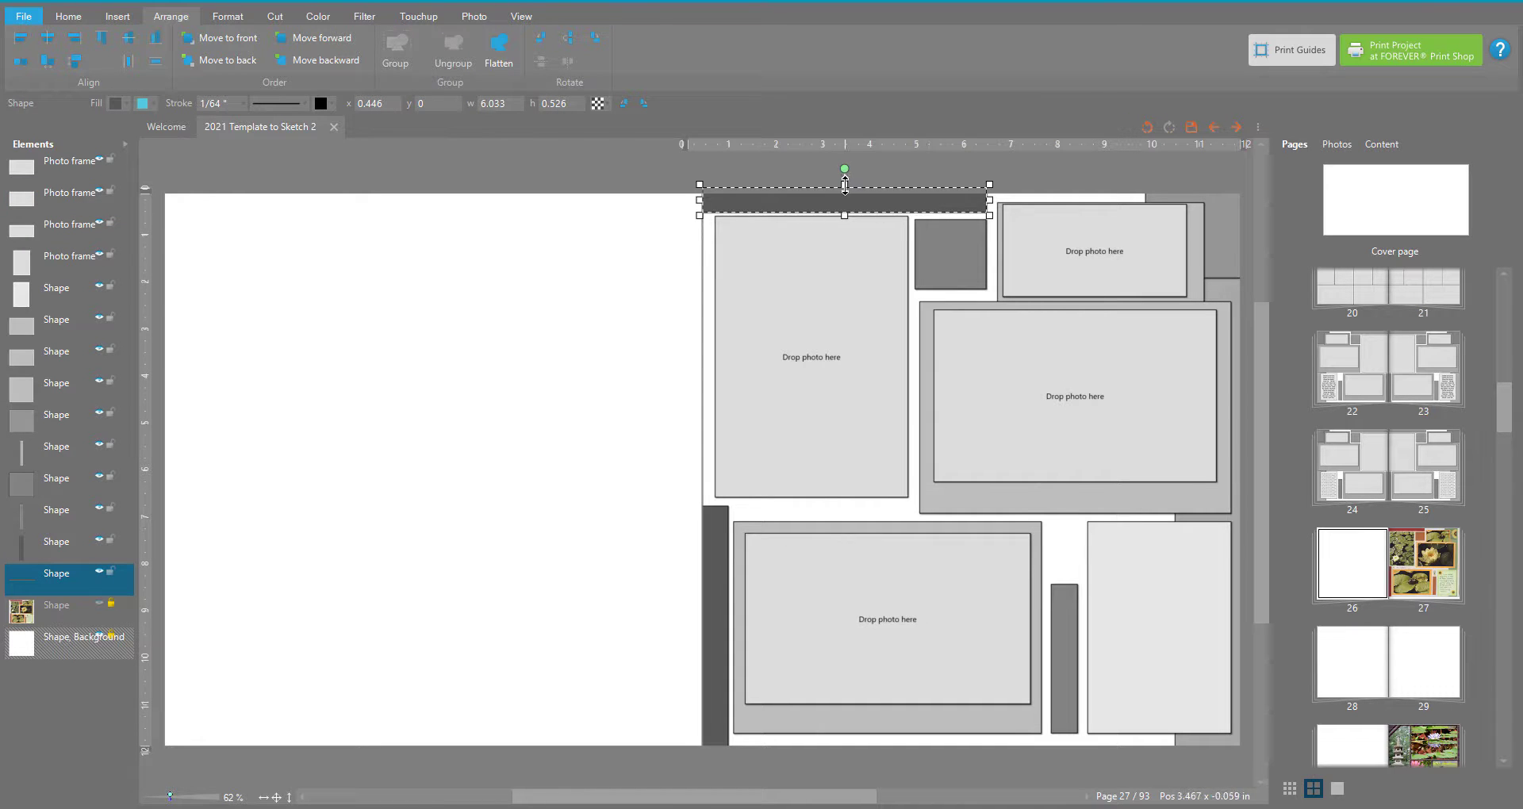
{"action": "right_click", "coordinate": [936, 206]}
{"action": "mouse_move", "coordinate": [1016, 445]}
{"action": "left_click", "coordinate": [1076, 444]}
{"action": "left_click_drag", "start_coordinate": [843, 185], "coordinate": [844, 182]}
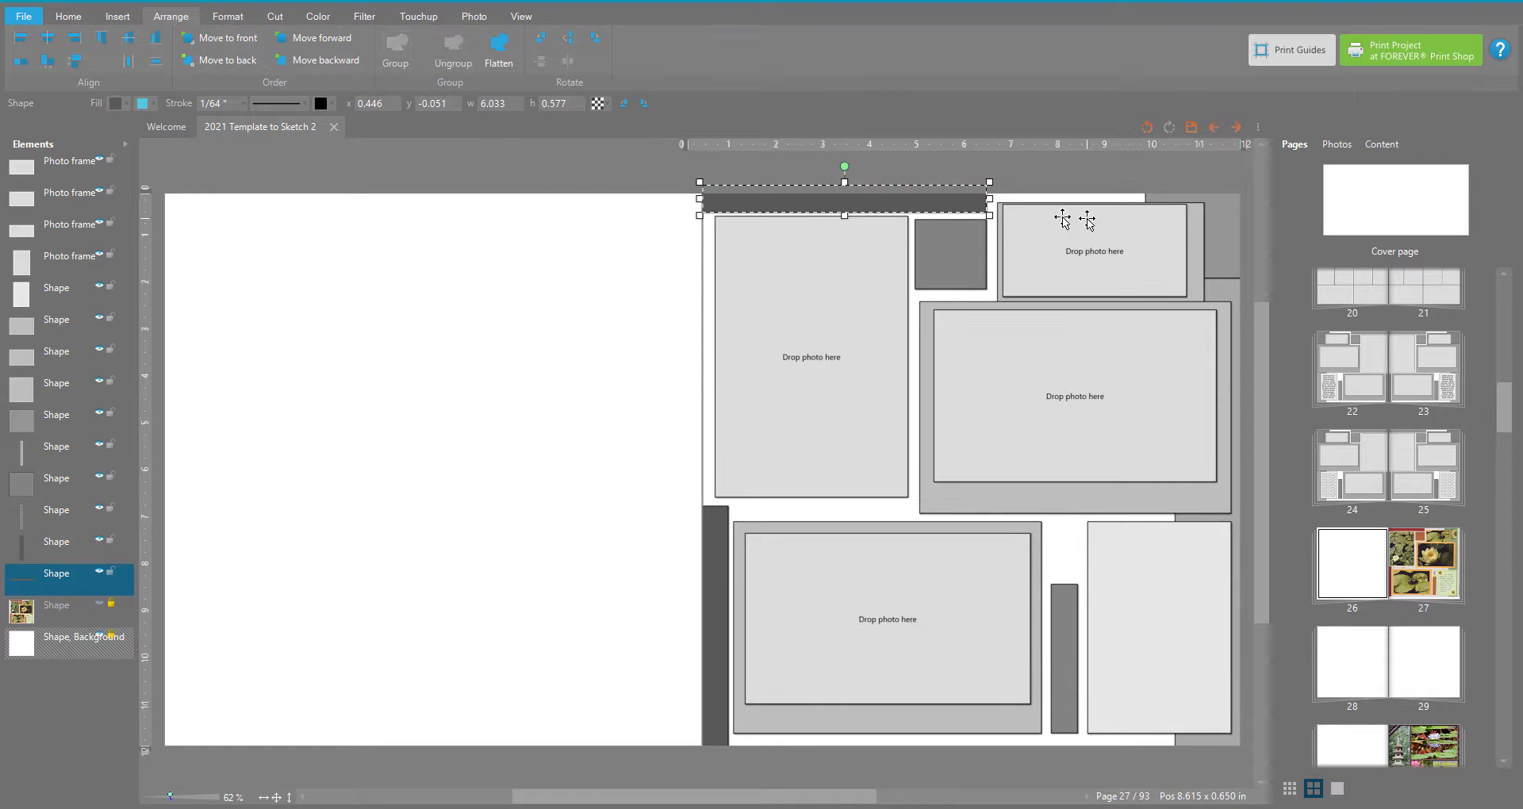
Step: Nudge the tall photo frame left and down to about x 0.61, y 0.68 in
{"action": "left_click", "coordinate": [1238, 230]}
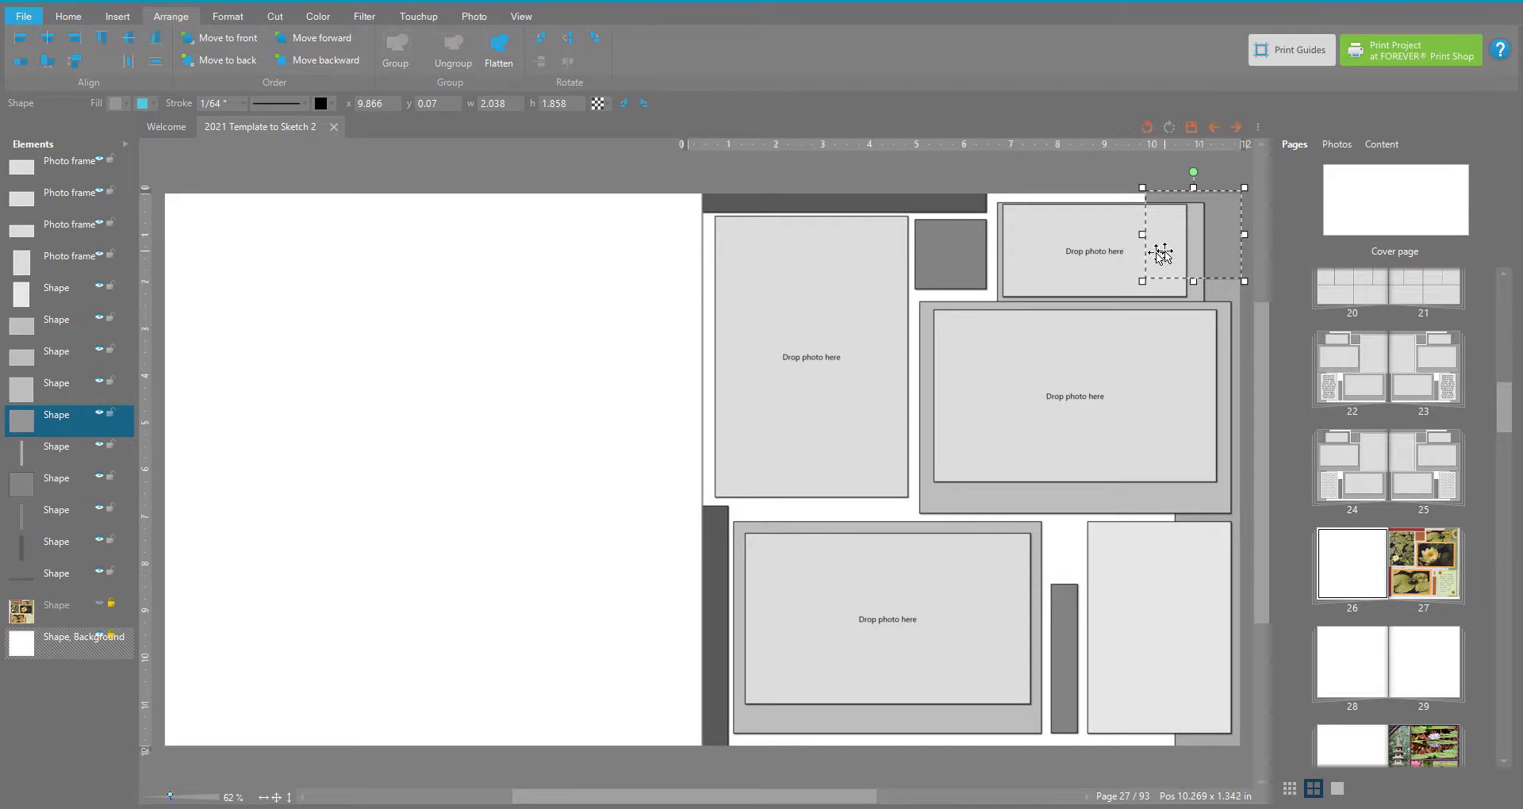
{"action": "left_click", "coordinate": [865, 272]}
{"action": "key", "text": "Left"}
{"action": "key", "text": "Left"}
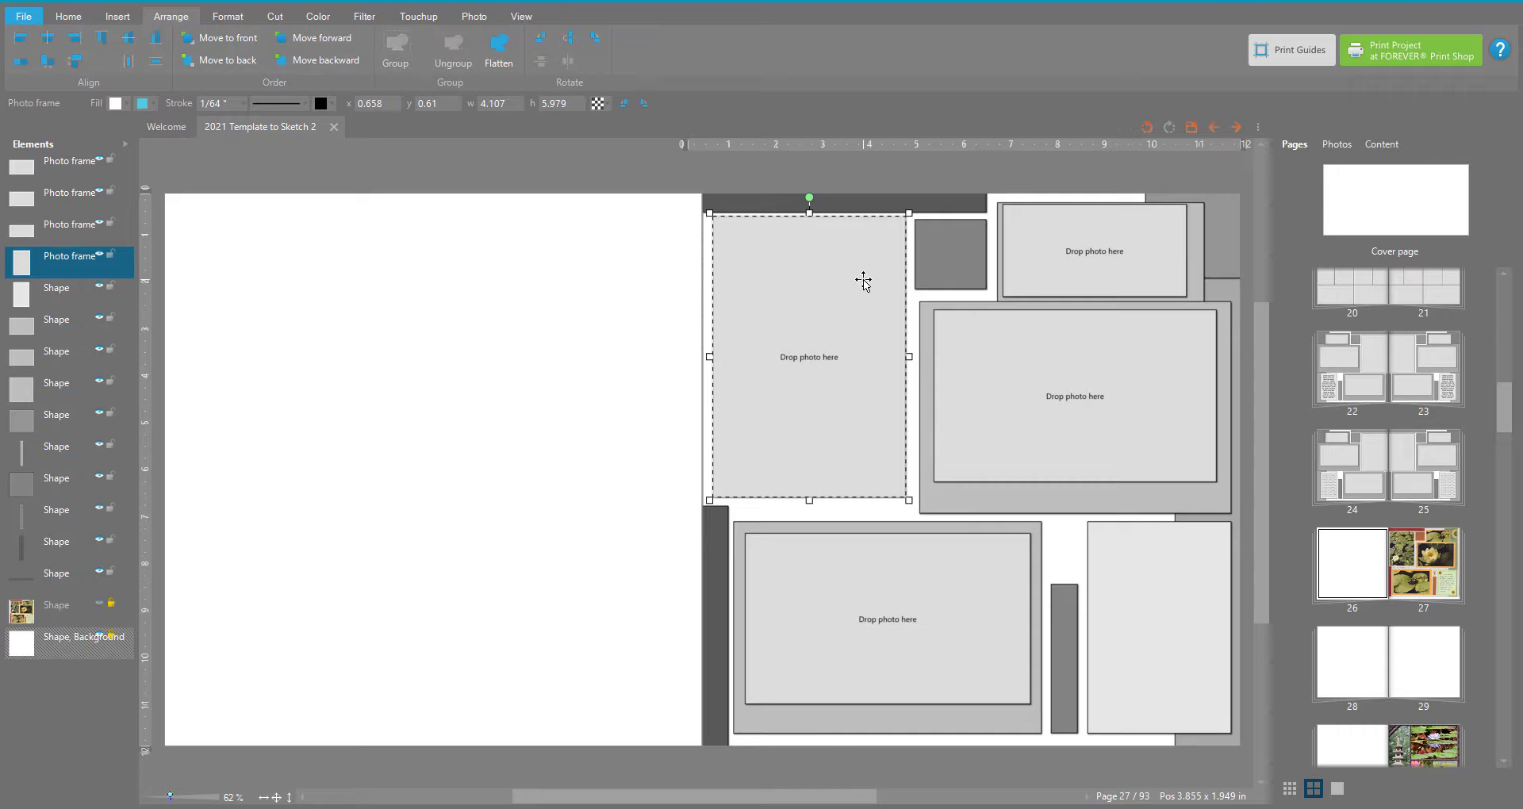
{"action": "key", "text": "Left"}
{"action": "key", "text": "Left"}
{"action": "key", "text": "Down"}
{"action": "key", "text": "Down"}
{"action": "key", "text": "Left"}
{"action": "key", "text": "Down"}
{"action": "key", "text": "Down"}
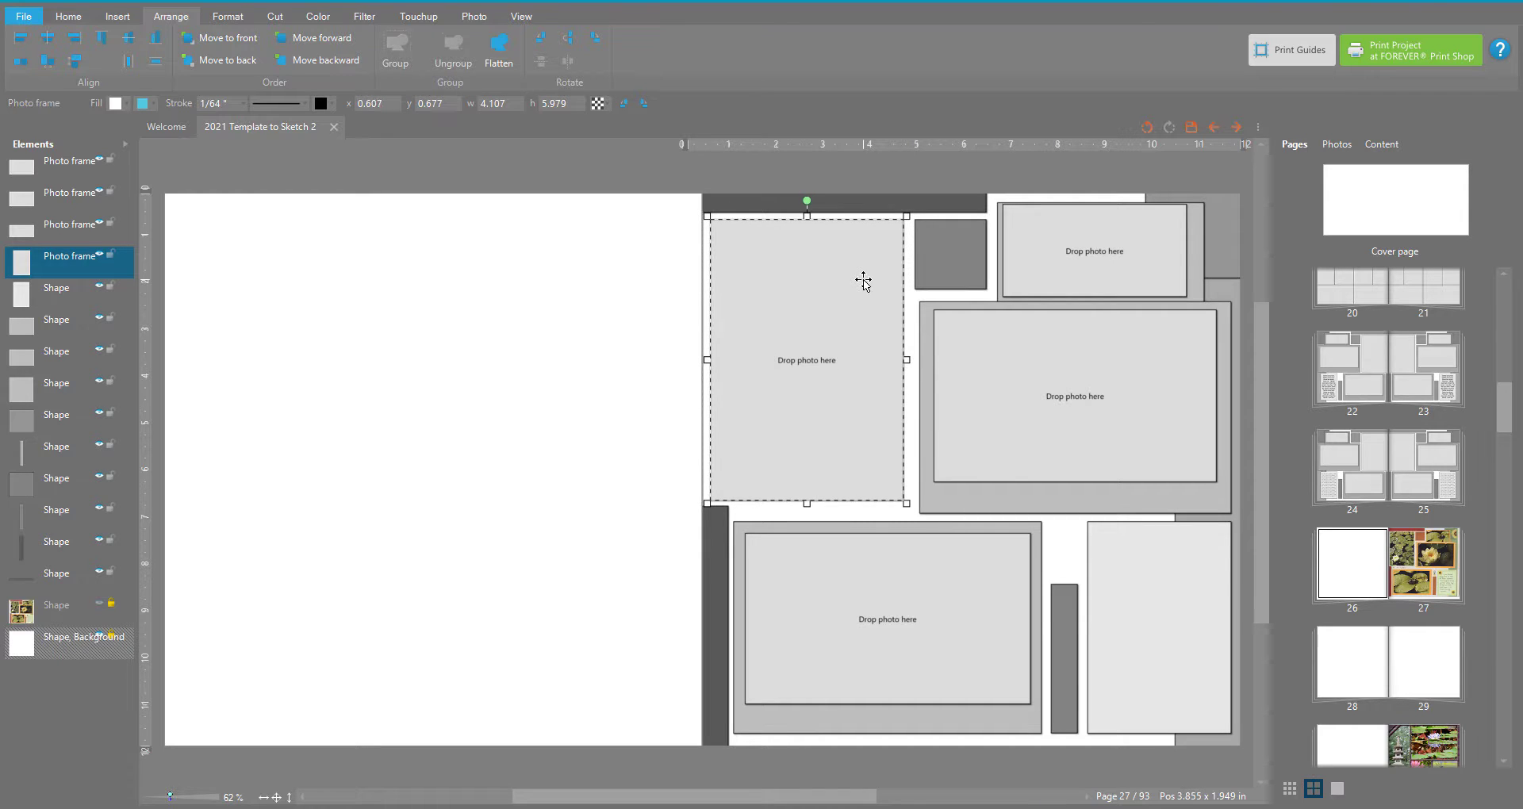
Step: Nudge the small dark square left toward the tall photo frame, to about x 4.88 in
{"action": "left_click", "coordinate": [958, 231]}
{"action": "key", "text": "Left"}
{"action": "key", "text": "Left"}
{"action": "key", "text": "Left"}
{"action": "key", "text": "Left"}
{"action": "key", "text": "Left"}
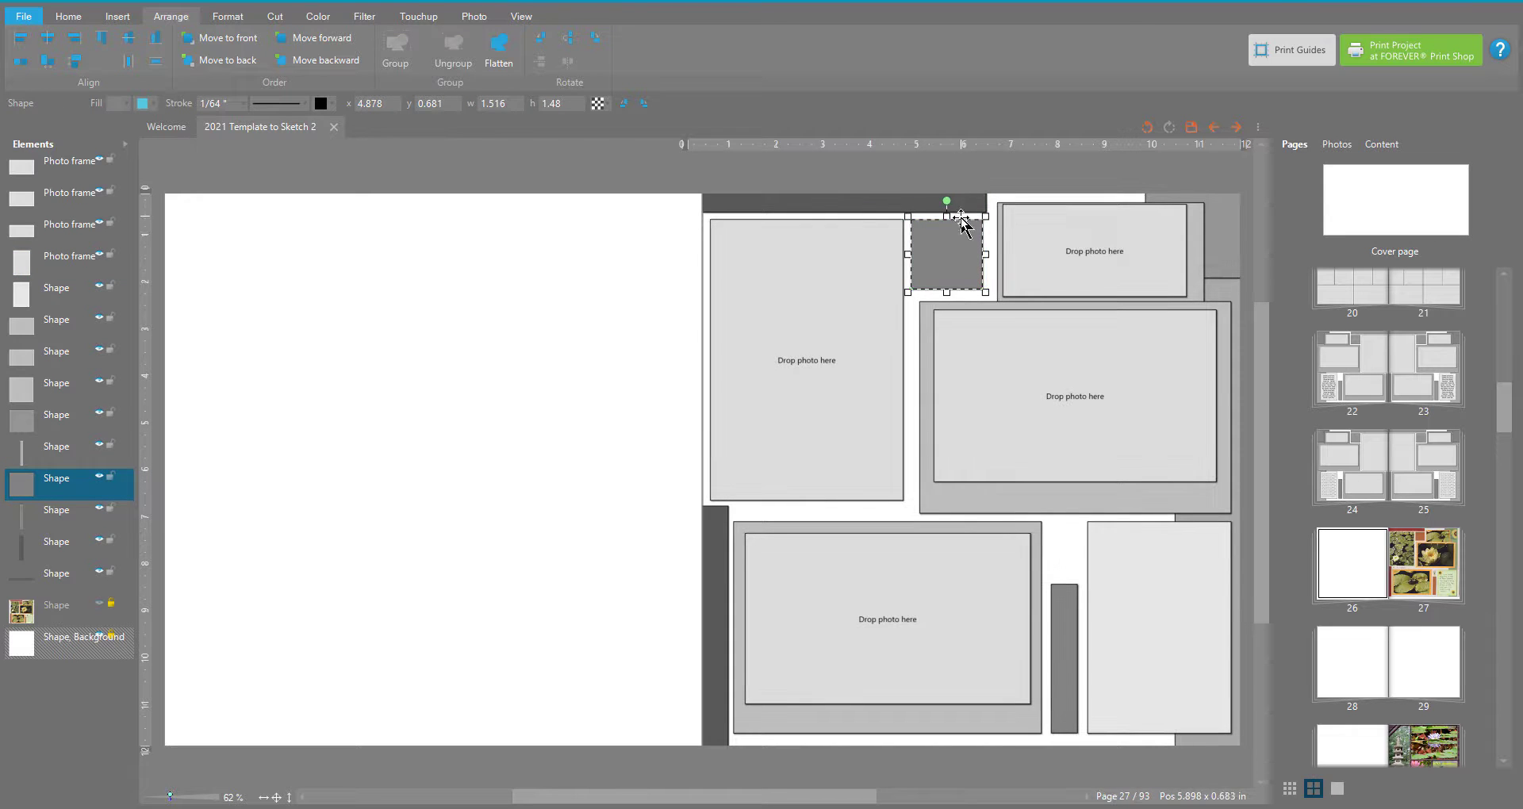
Step: Shorten the dark horizontal strip to end flush with the small square, and move the gray corner block to about x 9.65, y 0.24 in
{"action": "left_click", "coordinate": [967, 208]}
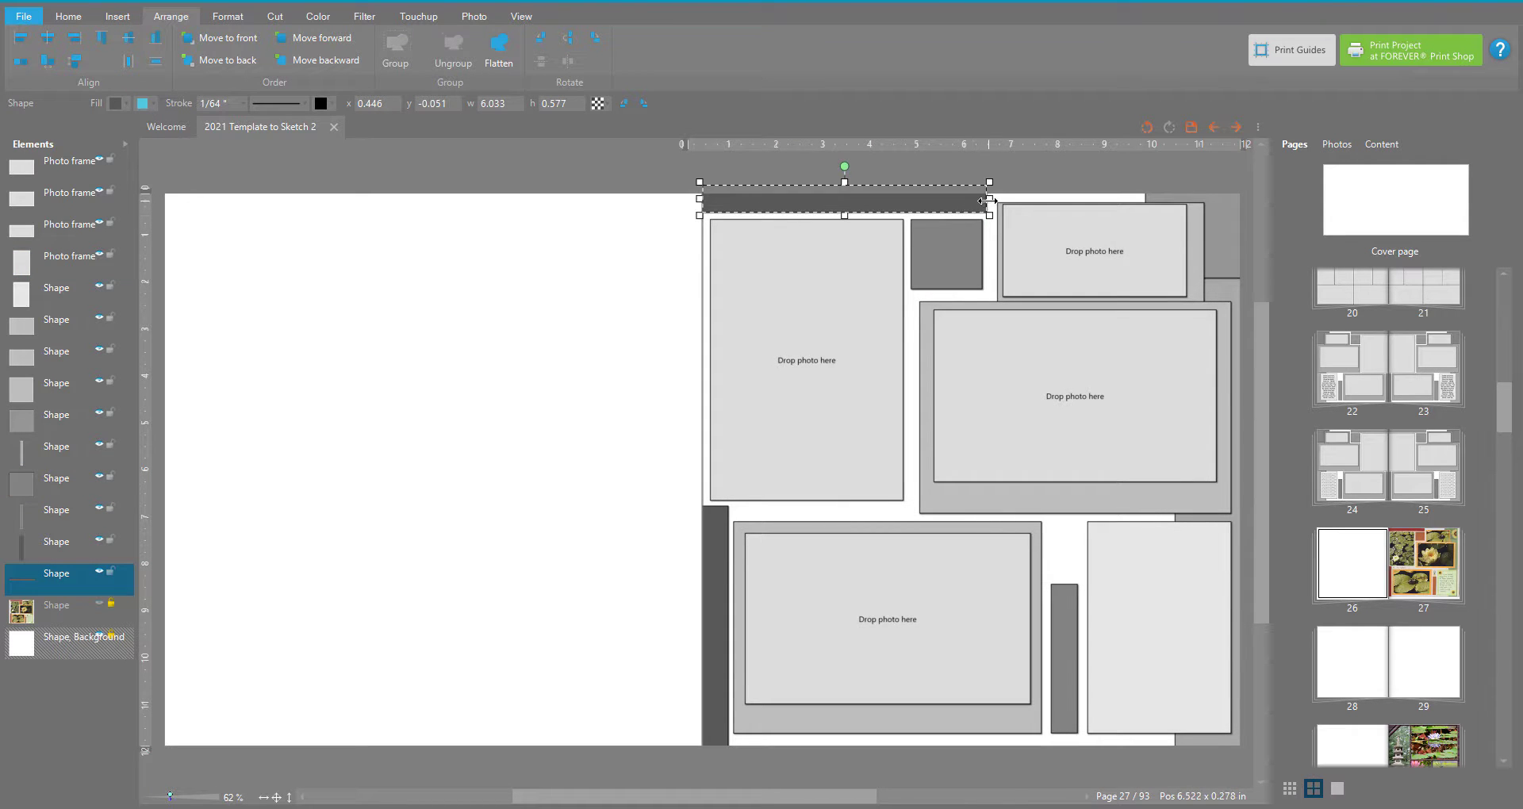
{"action": "left_click_drag", "start_coordinate": [988, 201], "coordinate": [984, 202]}
{"action": "left_click_drag", "start_coordinate": [1195, 221], "coordinate": [1224, 225]}
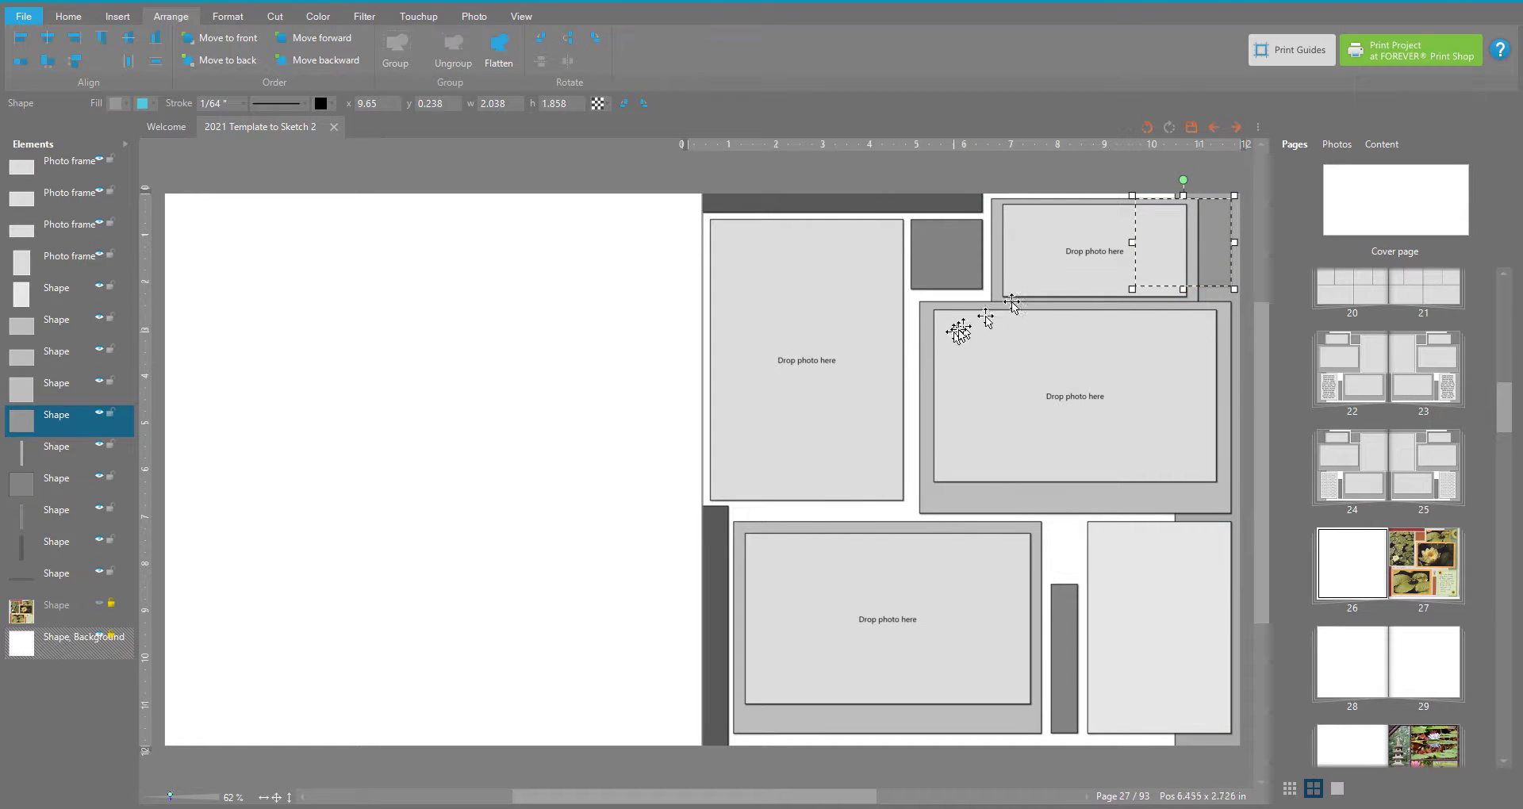
Step: Shift the upper large mat left to about x 4.94 in and reposition its photo frame at about x 5.25, y 2.69 in
{"action": "left_click", "coordinate": [915, 350]}
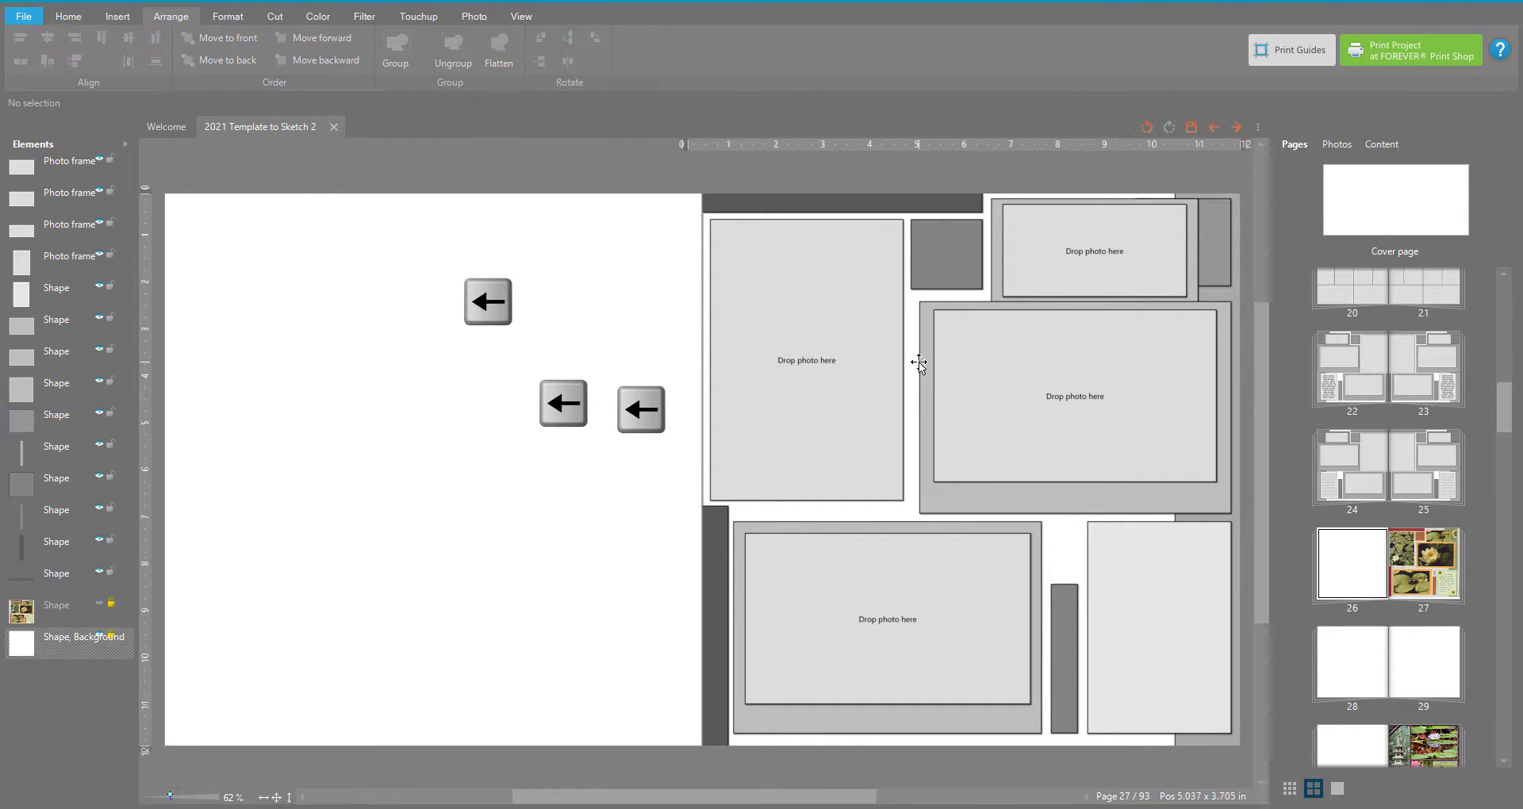
{"action": "left_click_drag", "start_coordinate": [920, 361], "coordinate": [915, 363]}
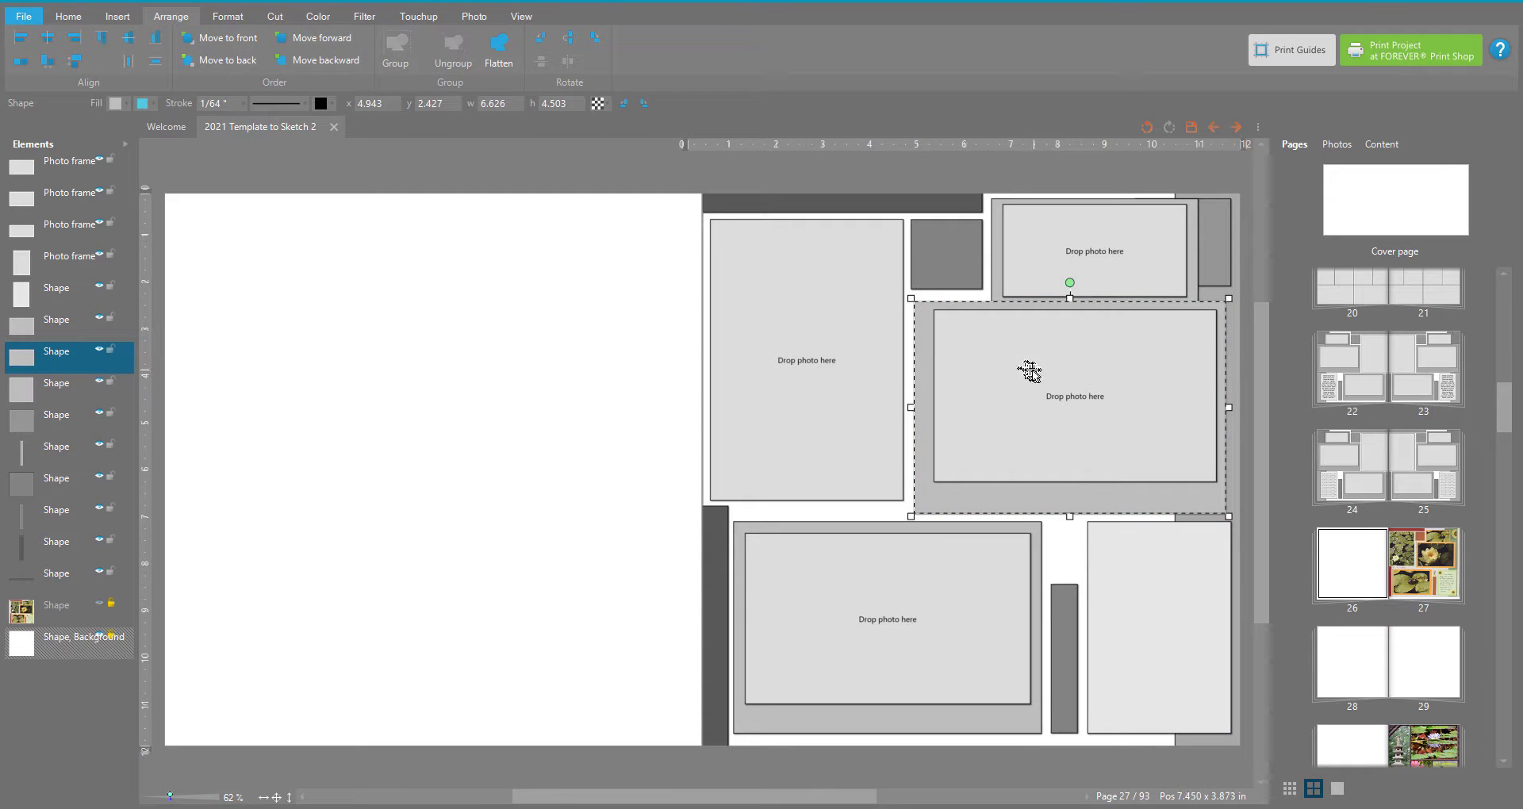
{"action": "left_click_drag", "start_coordinate": [1029, 369], "coordinate": [1032, 379]}
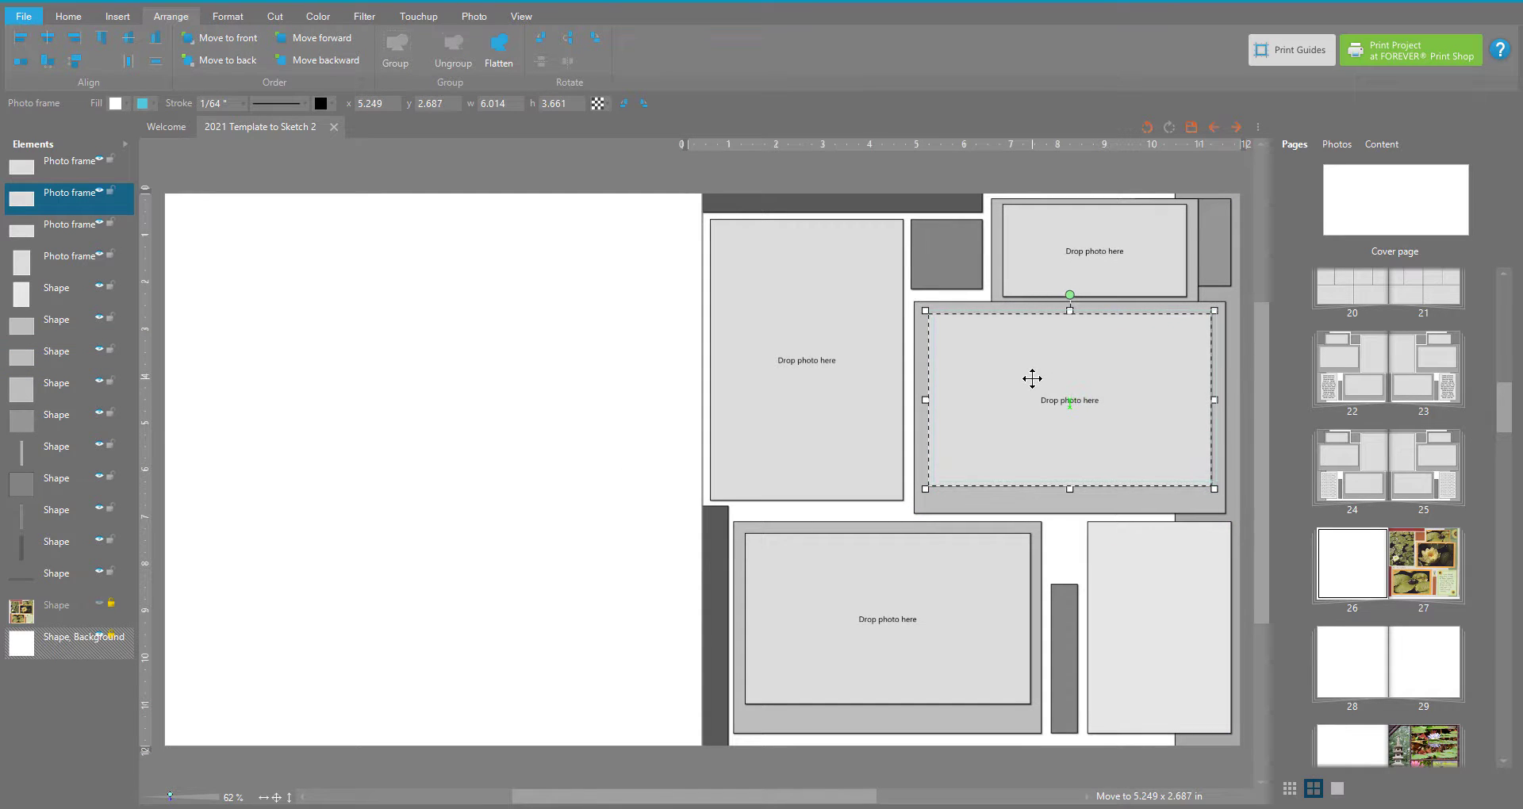
Step: Trim the light block's right edge flush with the upper large mat, and lower the top edges of that mat and its photo frame
{"action": "left_click", "coordinate": [1147, 587]}
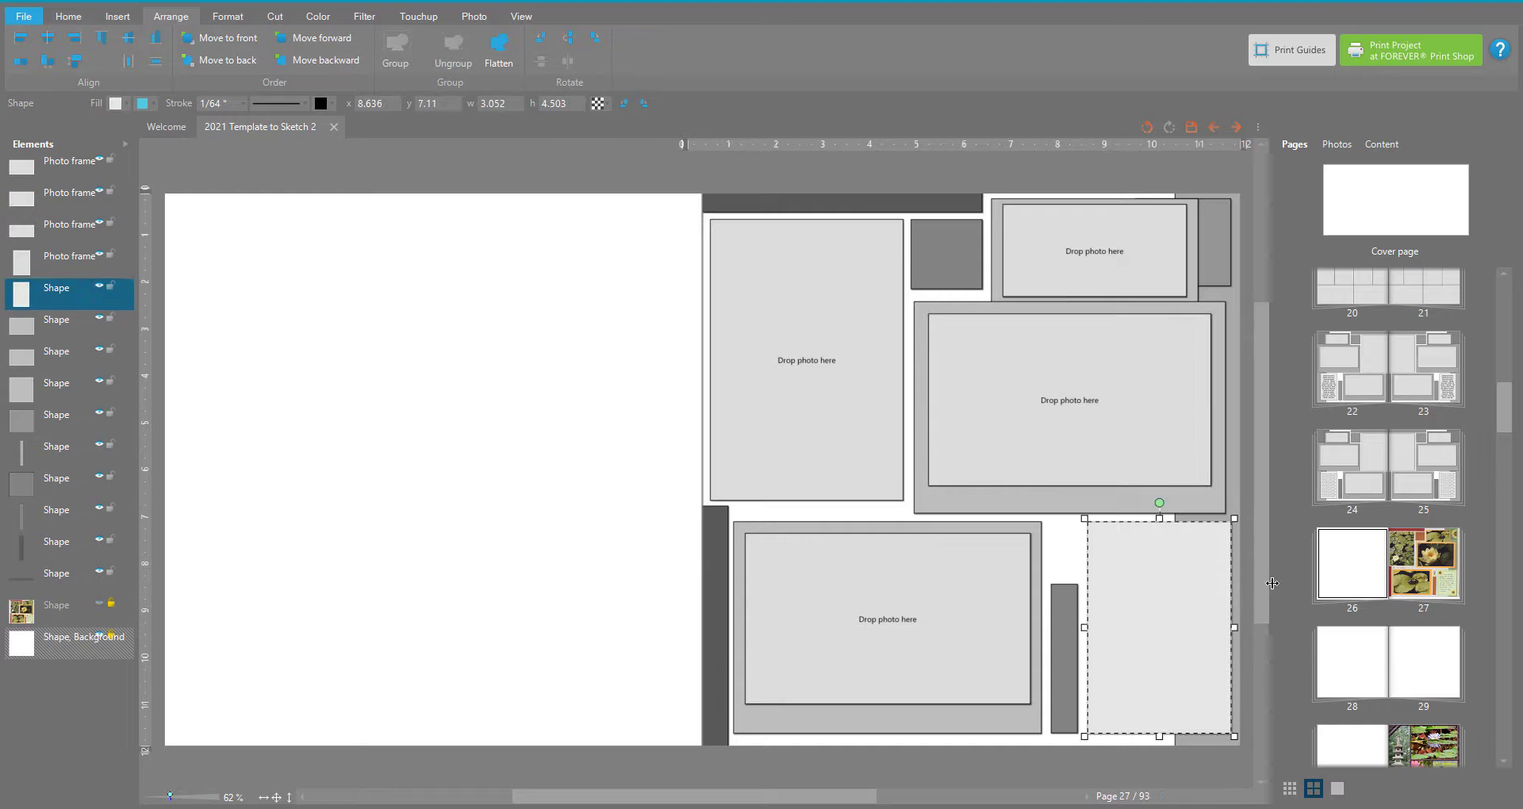
{"action": "left_click_drag", "start_coordinate": [1235, 627], "coordinate": [1232, 627]}
{"action": "left_click", "coordinate": [1078, 302]}
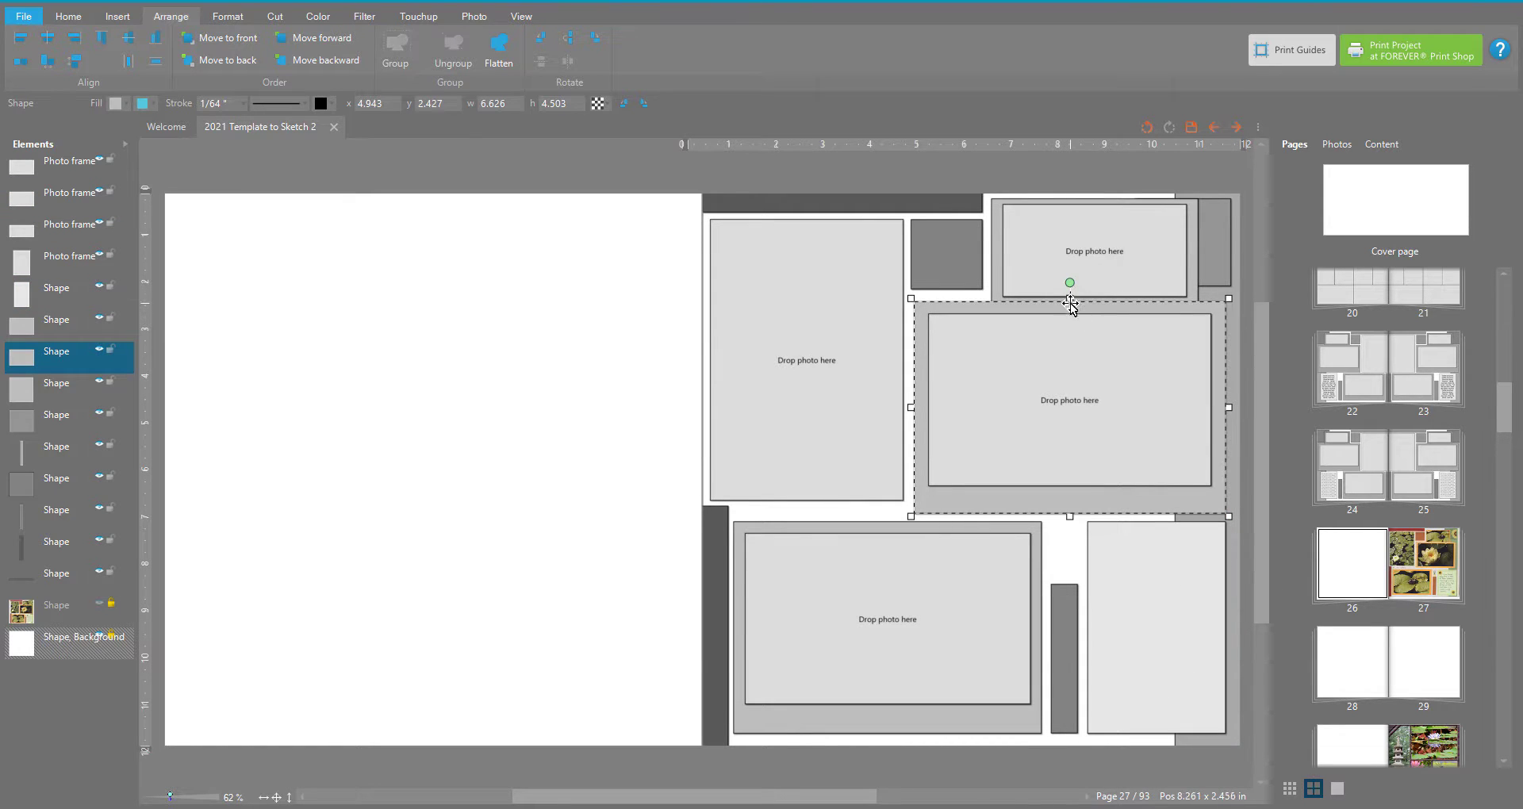
{"action": "left_click_drag", "start_coordinate": [1070, 302], "coordinate": [1071, 316]}
{"action": "left_click", "coordinate": [1063, 341]}
Step: Lower the top edge of the small upper photo frame and shrink its mat to leave a narrower border around it
{"action": "left_click", "coordinate": [1098, 254]}
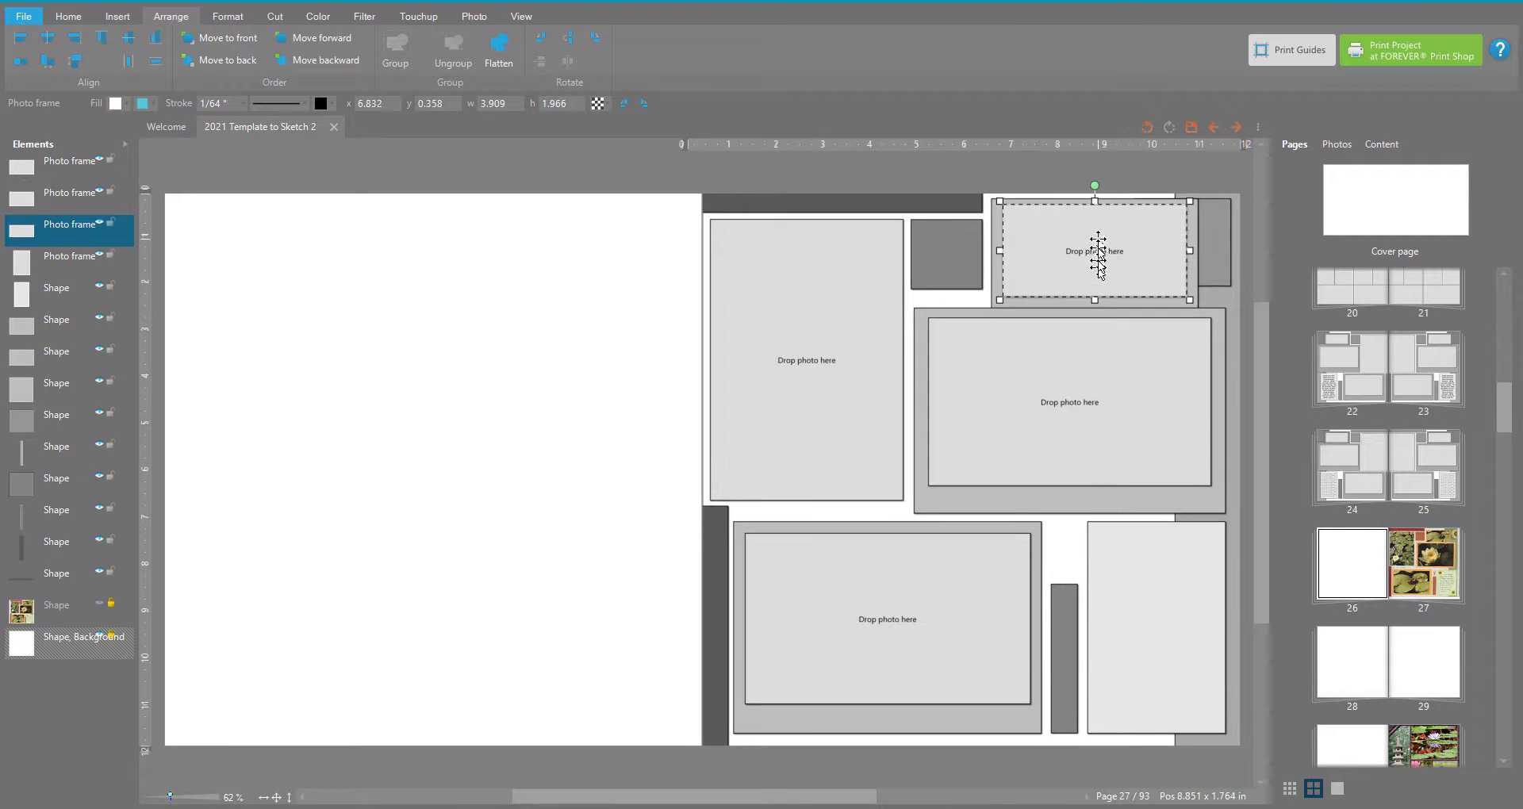
{"action": "left_click_drag", "start_coordinate": [1095, 203], "coordinate": [1083, 257]}
{"action": "left_click", "coordinate": [1072, 203]}
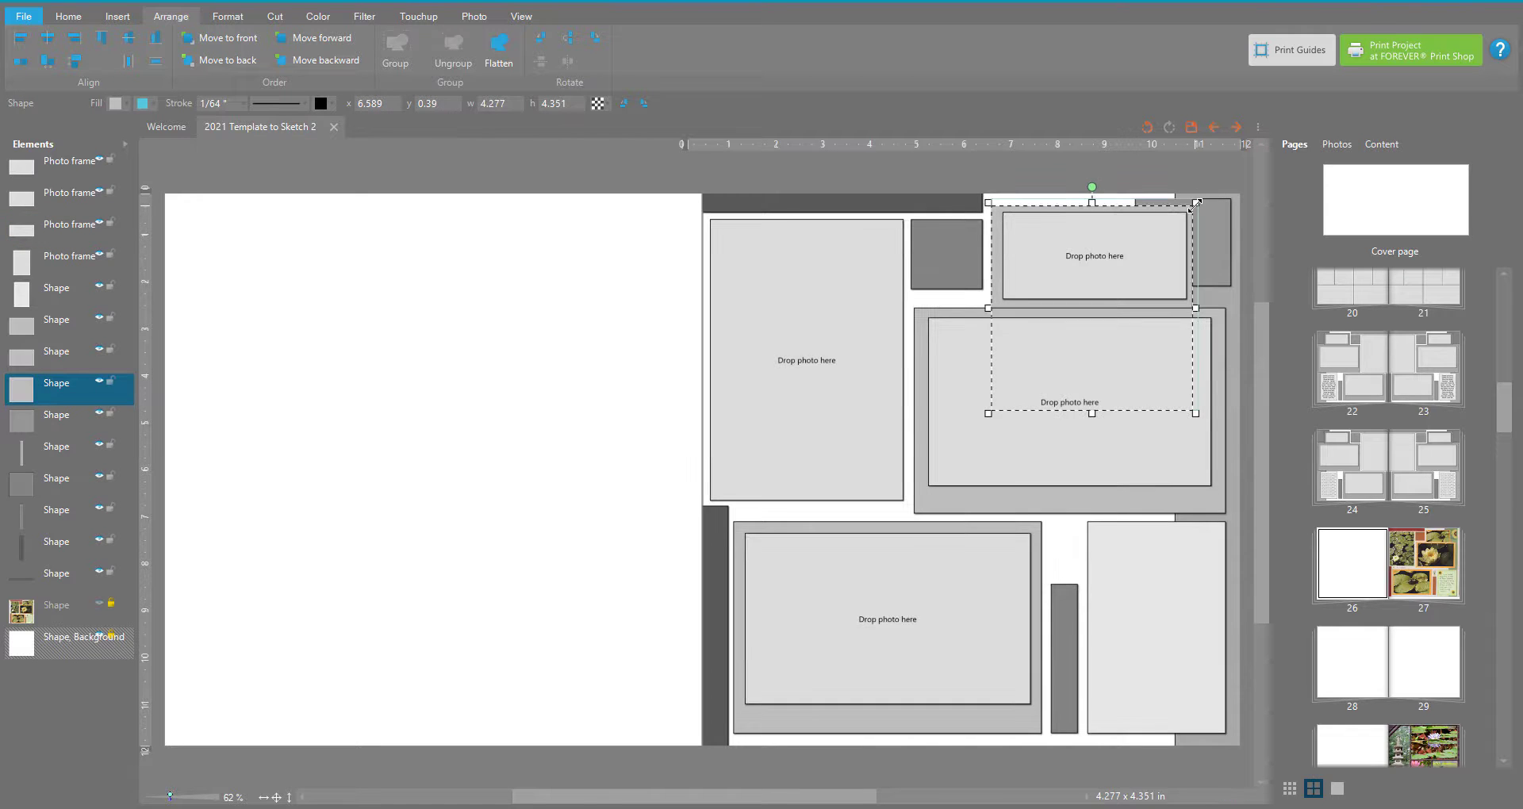
{"action": "left_click_drag", "start_coordinate": [988, 203], "coordinate": [992, 206]}
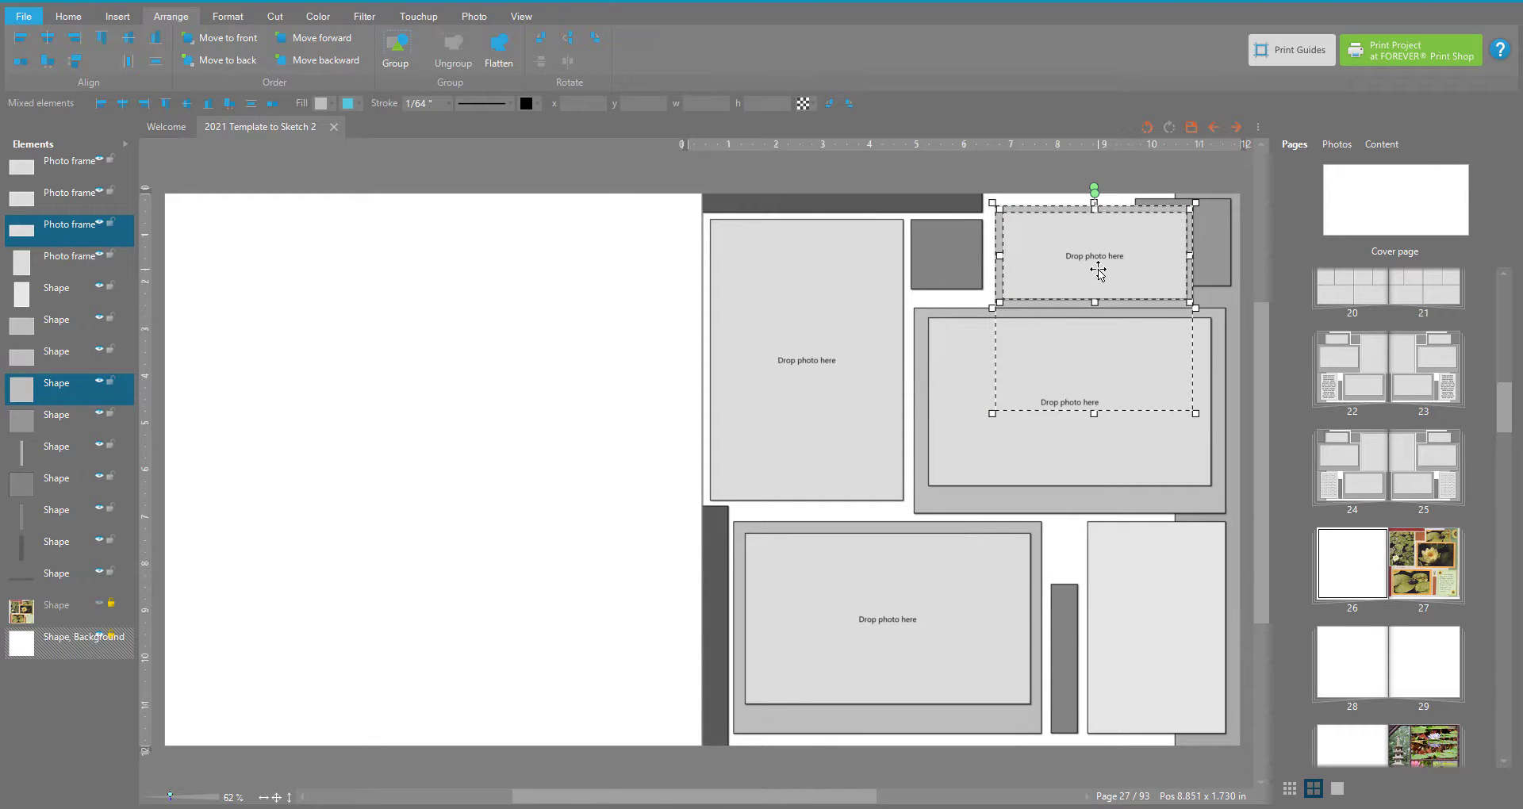
Step: Nudge the small upper photo frame and its mat left together, closer to the small dark square
{"action": "key", "text": "Left"}
{"action": "key", "text": "Left"}
{"action": "key", "text": "Left"}
{"action": "key", "text": "Left"}
{"action": "key", "text": "Left"}
{"action": "key", "text": "Left"}
{"action": "key", "text": "Left"}
{"action": "key", "text": "Left"}
{"action": "key", "text": "Left"}
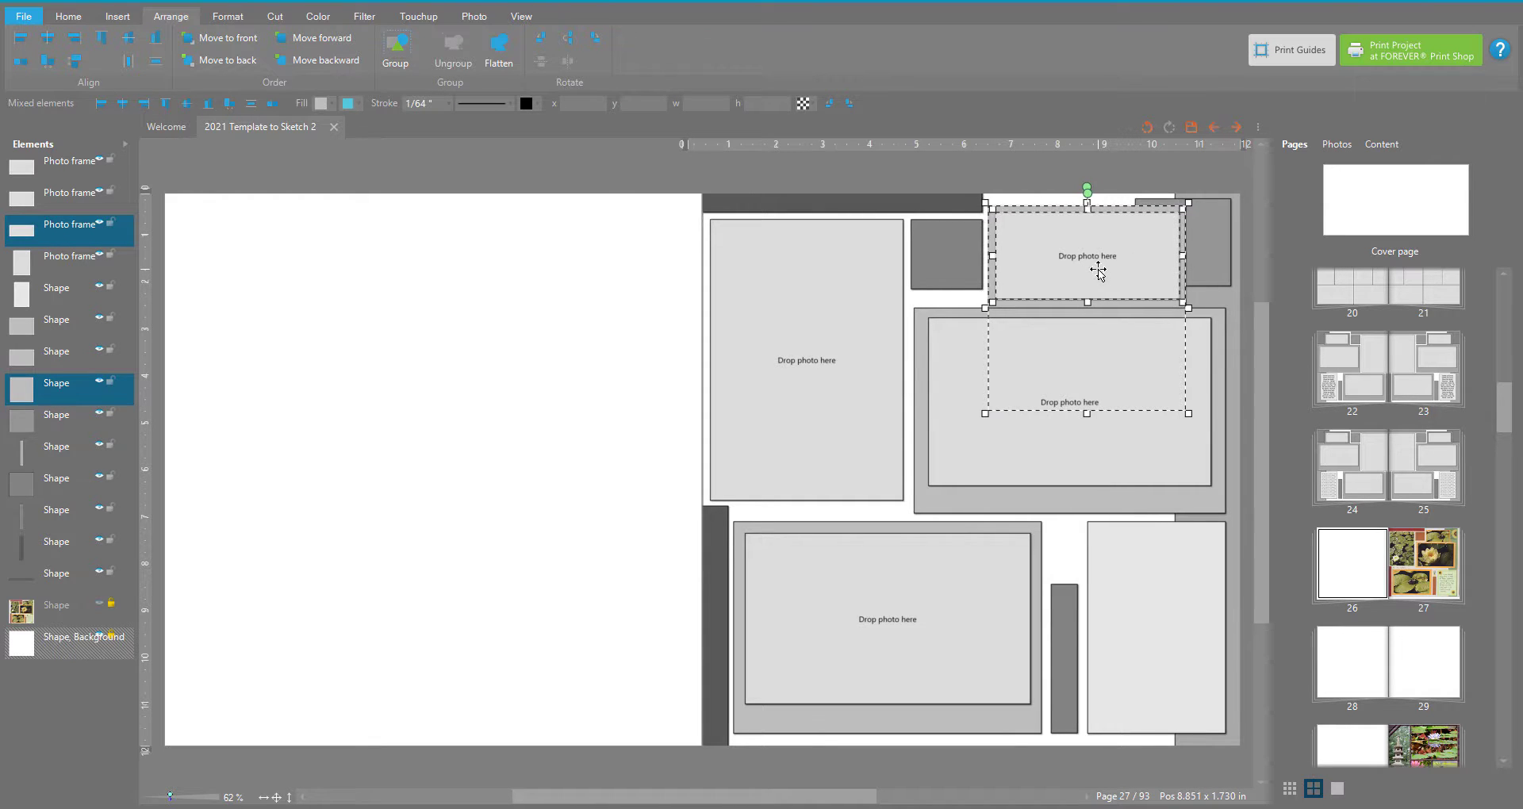
Step: Nudge the small upper photo frame and its mat together slightly down and to the right
{"action": "key", "text": "Down"}
{"action": "key", "text": "Down"}
{"action": "key", "text": "Right"}
{"action": "key", "text": "Right"}
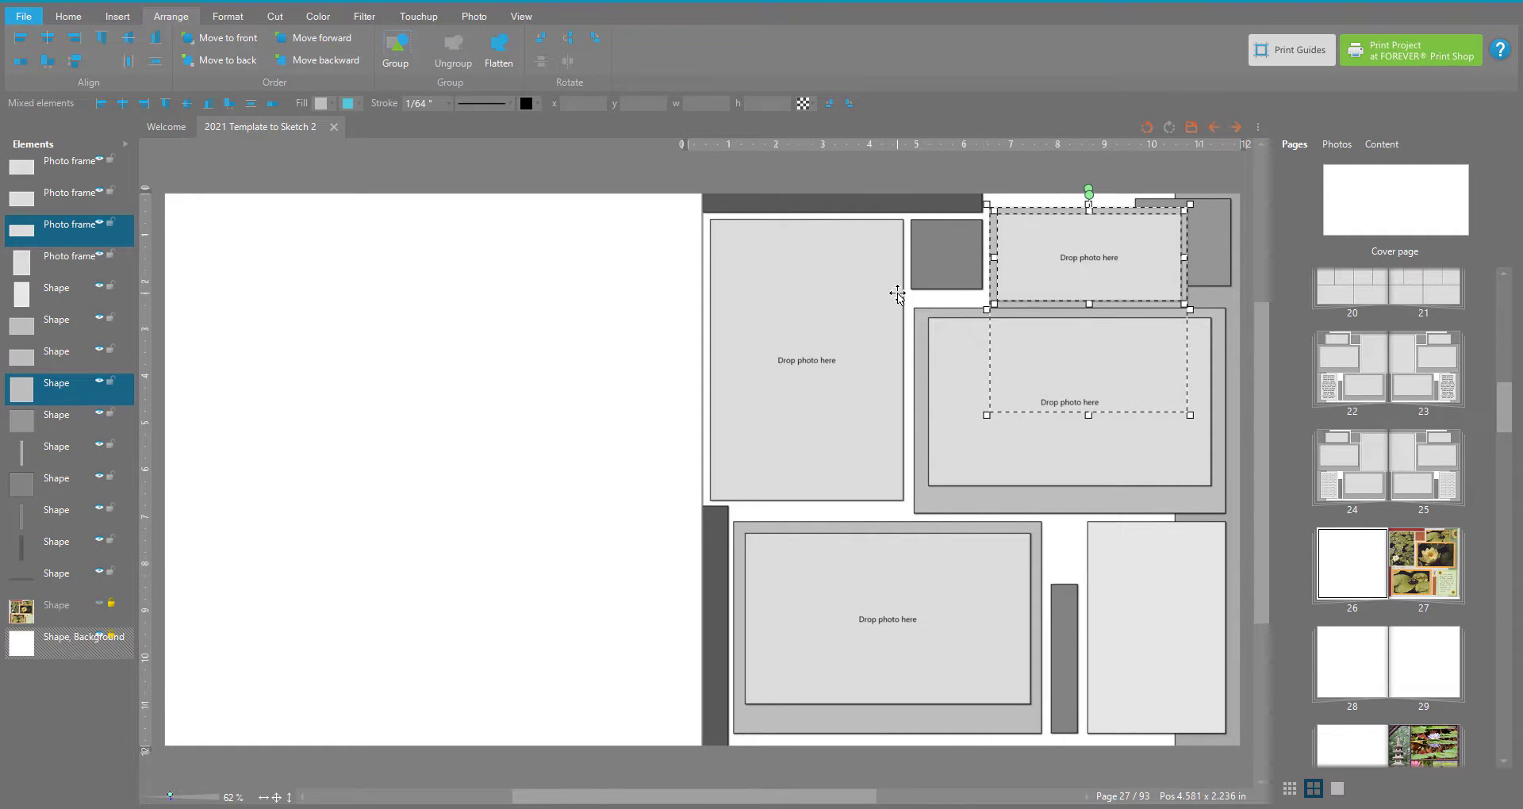
{"action": "left_click", "coordinate": [983, 758]}
Step: Lower the bottom edge of the small dark square to a height of about 1.73 in and save the project
{"action": "left_click", "coordinate": [960, 262]}
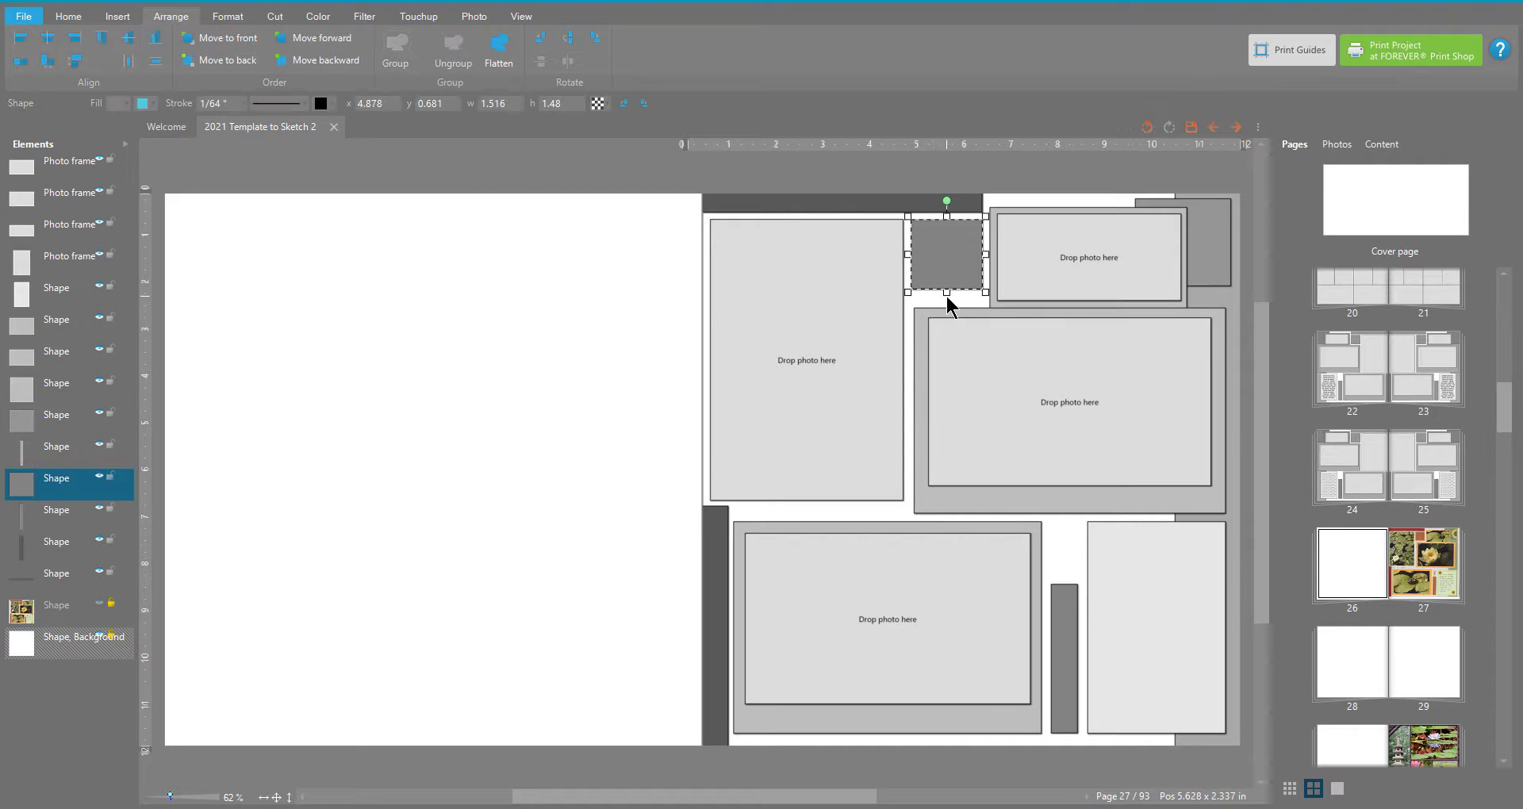
{"action": "left_click_drag", "start_coordinate": [947, 290], "coordinate": [947, 304]}
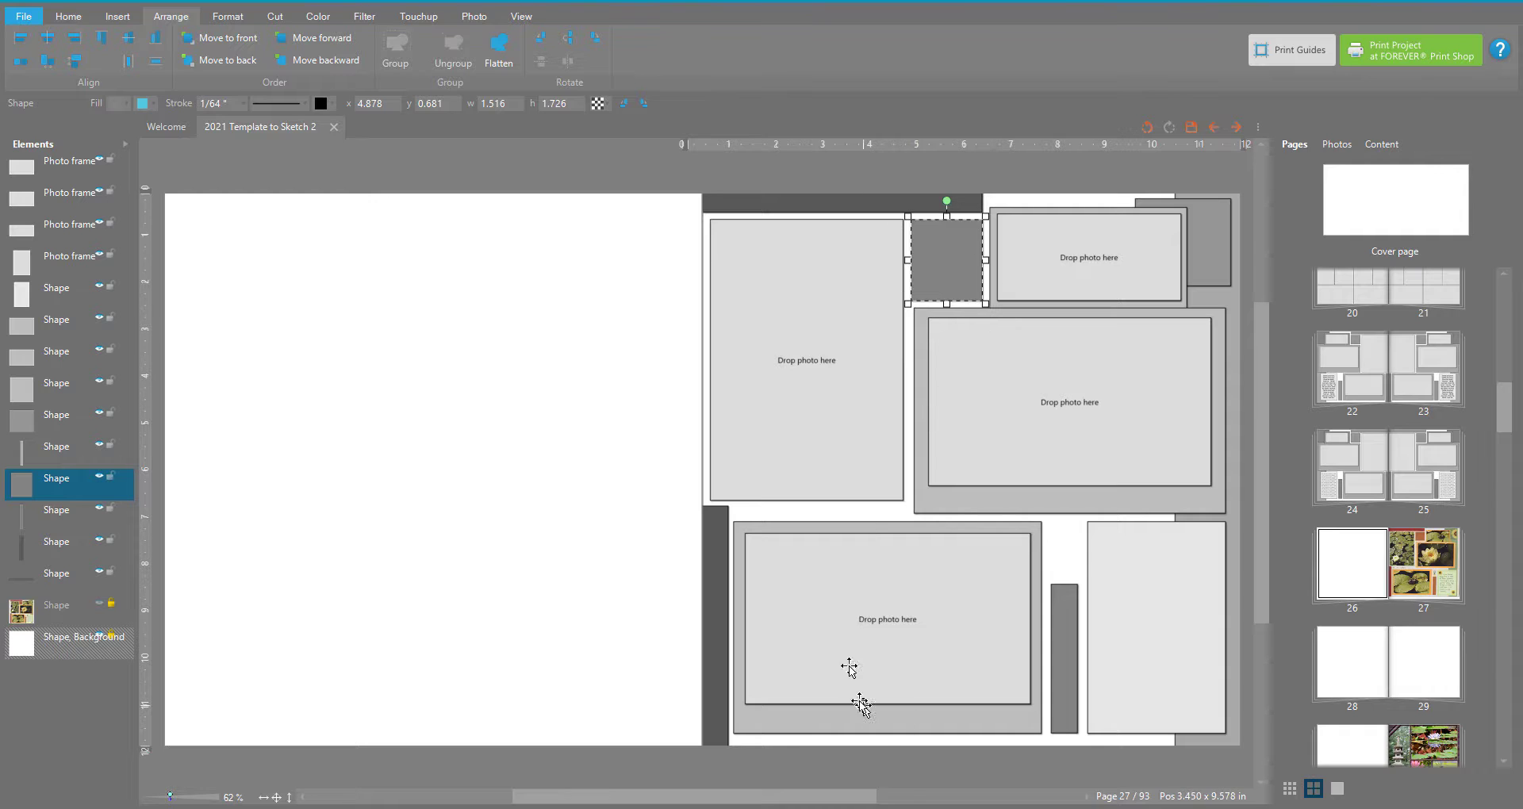
{"action": "left_click", "coordinate": [904, 787]}
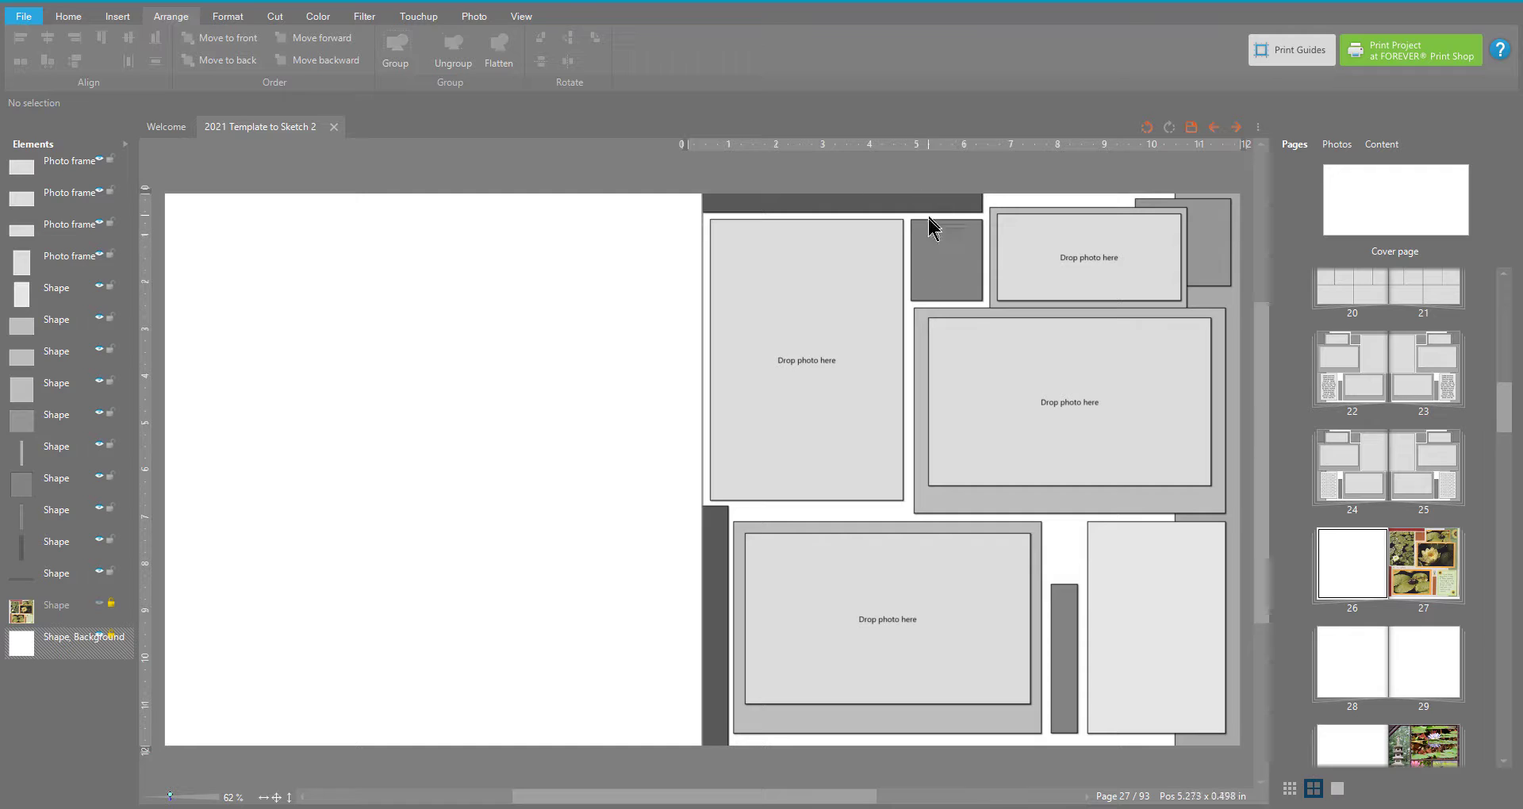
{"action": "left_click", "coordinate": [1204, 127]}
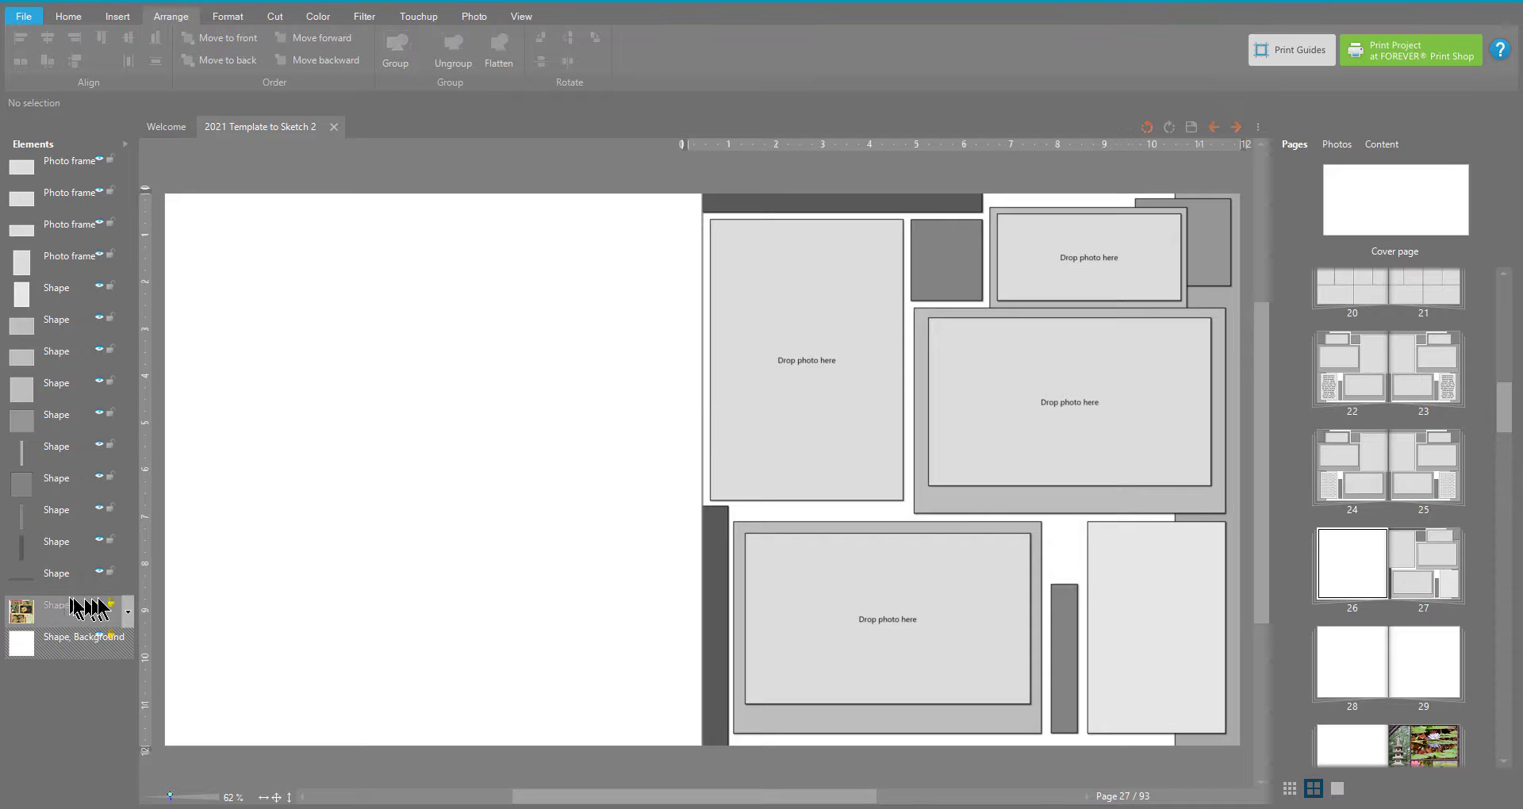
Step: Delete the hidden scanned lily layout image from page 27
{"action": "left_click", "coordinate": [119, 608]}
{"action": "right_click", "coordinate": [125, 611]}
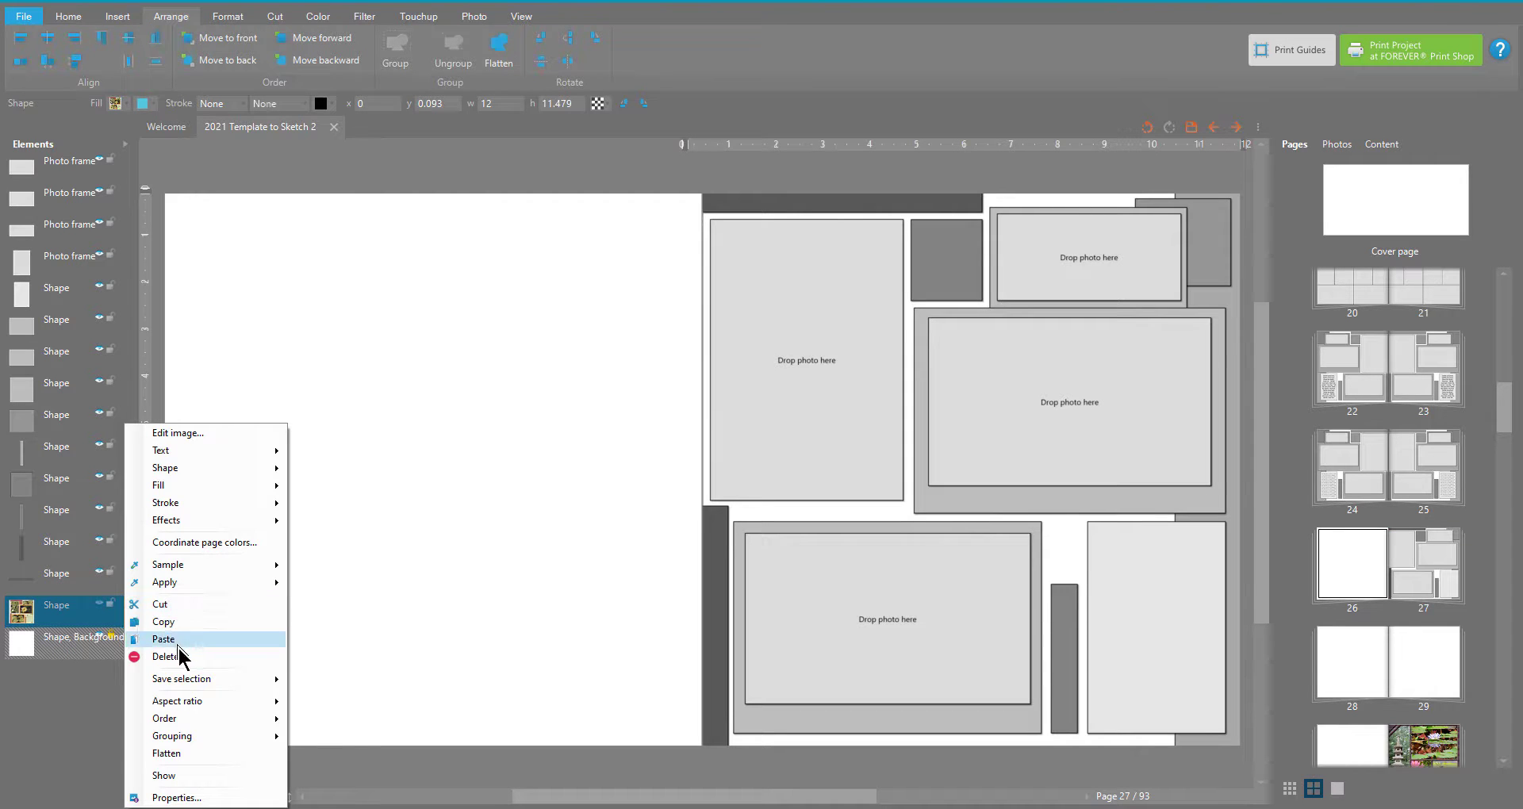
{"action": "left_click", "coordinate": [167, 656]}
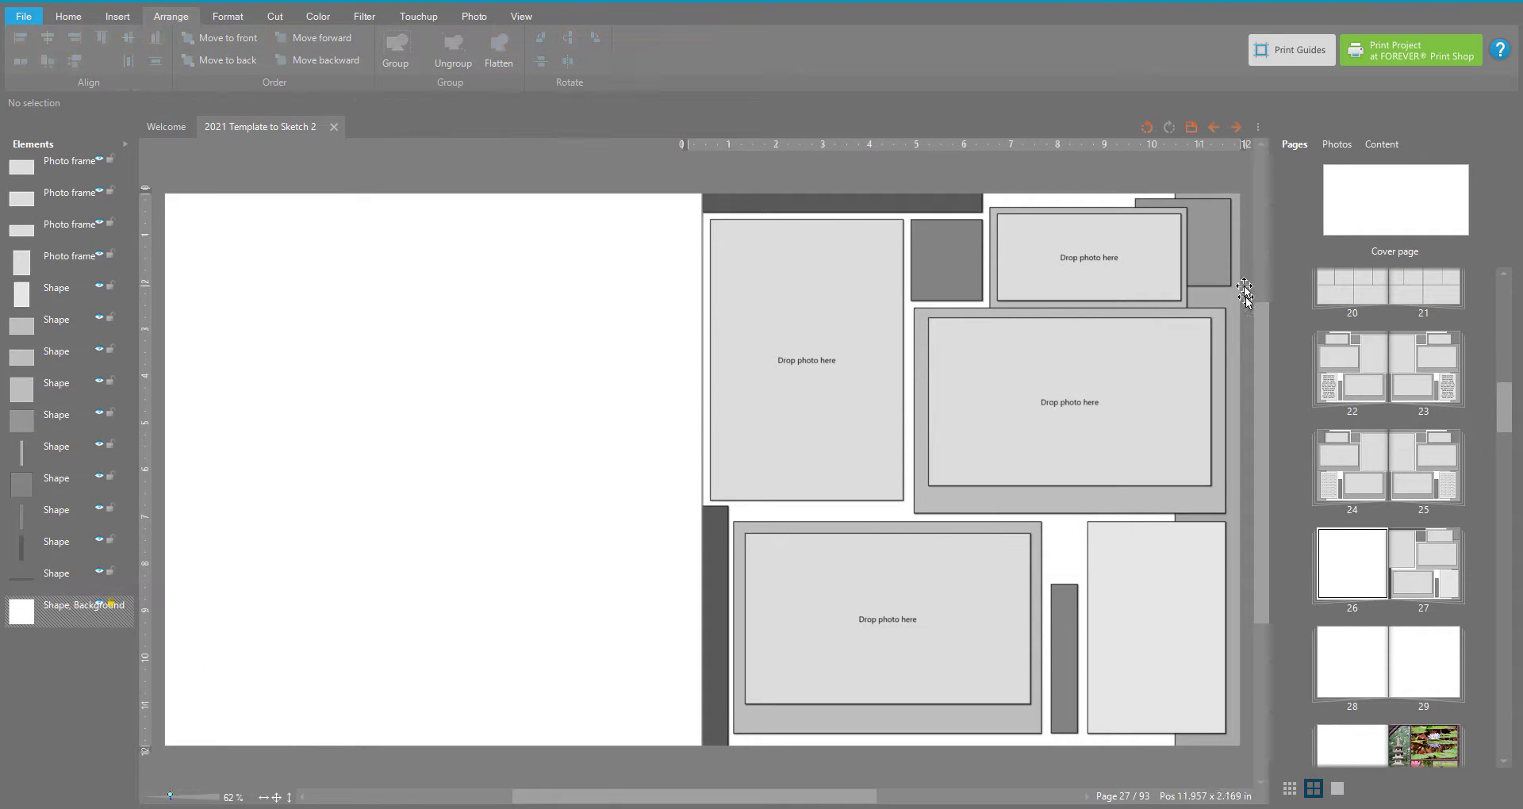
Step: Show the page in full without trimming and insert a mirror image of page 27
{"action": "left_click", "coordinate": [516, 22]}
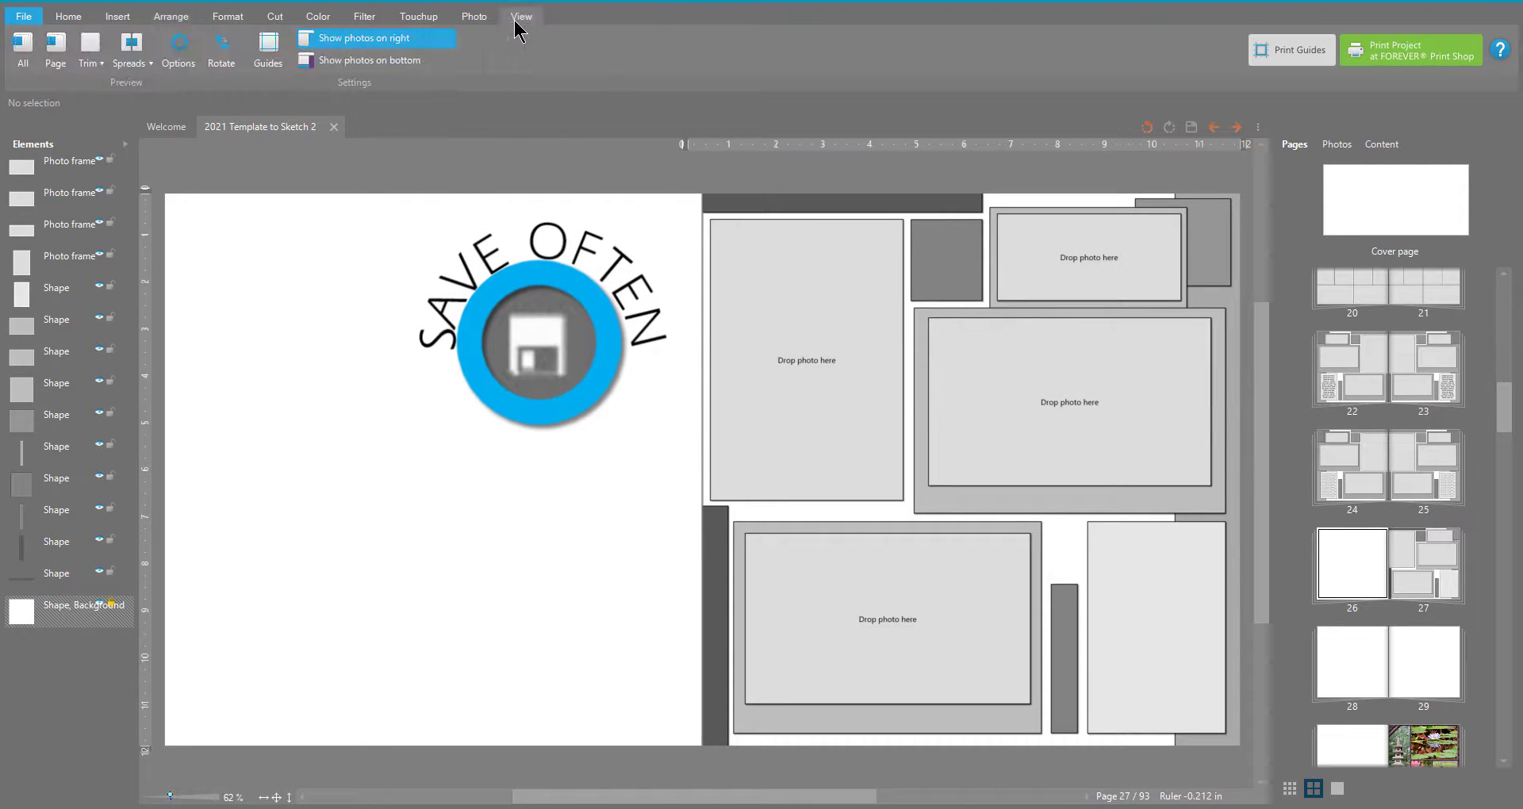
{"action": "left_click", "coordinate": [21, 49]}
{"action": "right_click", "coordinate": [1353, 564]}
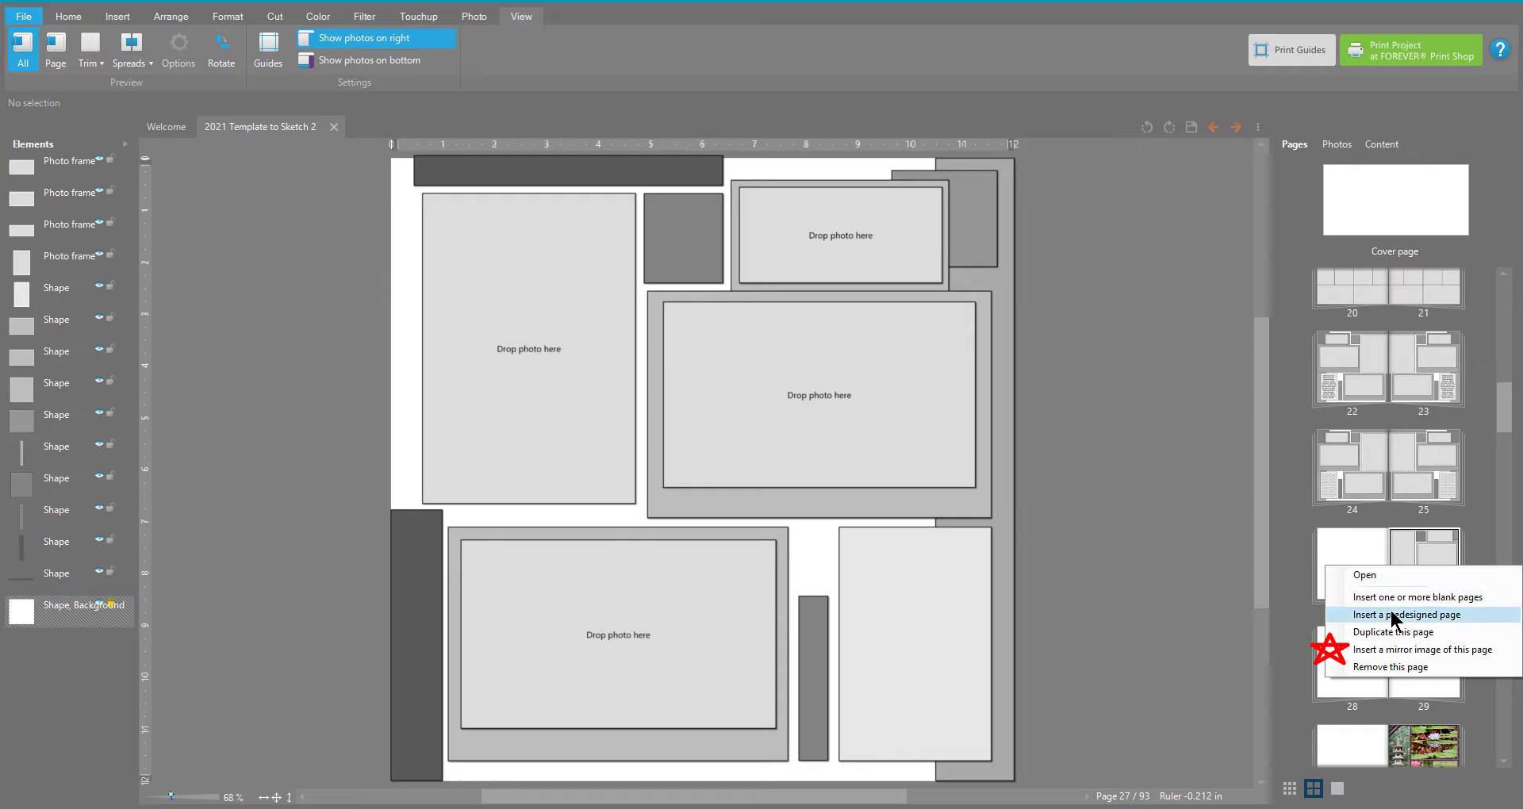
{"action": "left_click", "coordinate": [1396, 649]}
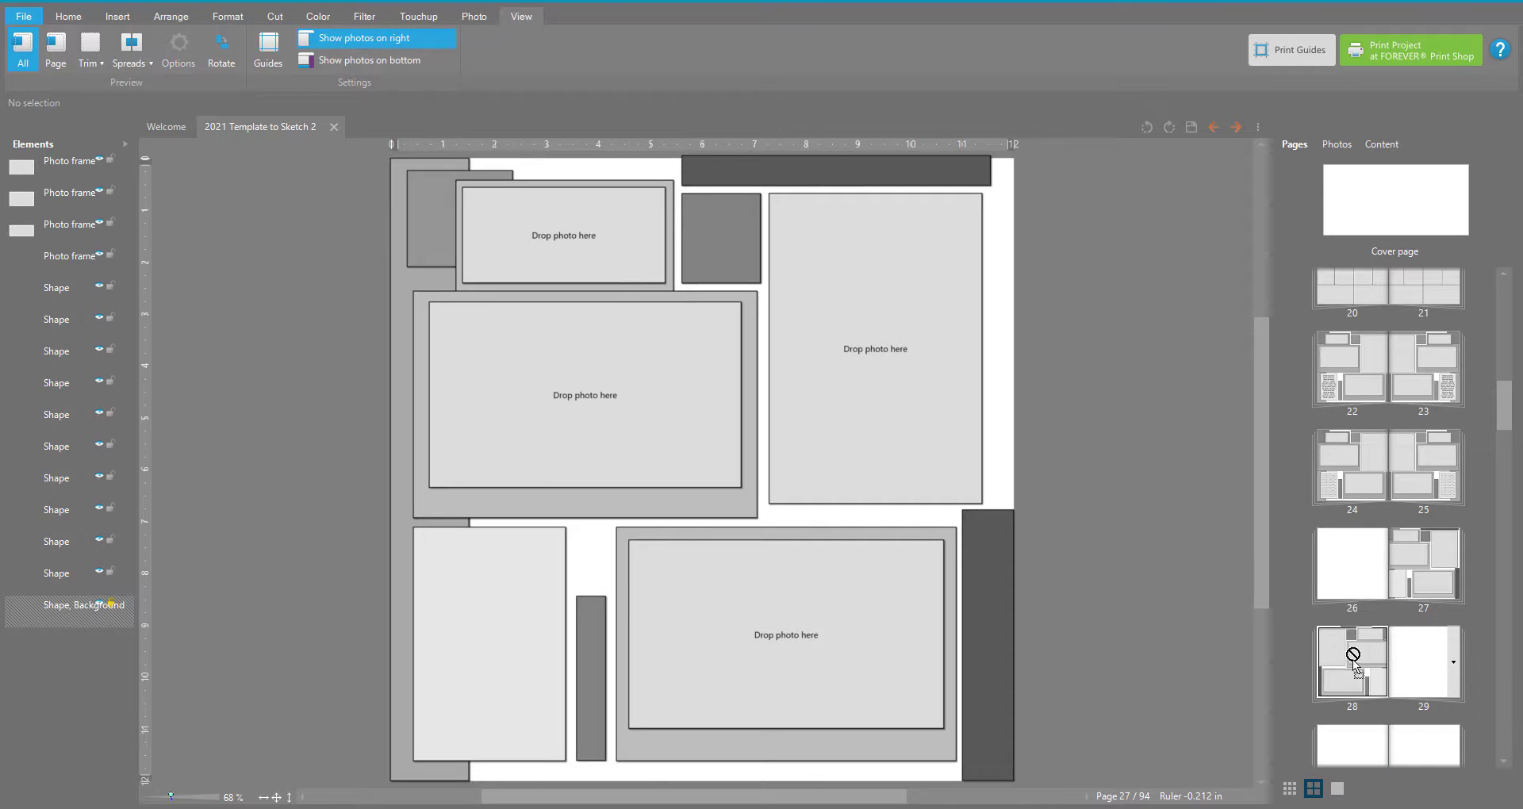
Step: Move the mirrored page to position 26, facing the original, and display the pair as a two-page spread
{"action": "left_click_drag", "start_coordinate": [1354, 665], "coordinate": [1428, 616]}
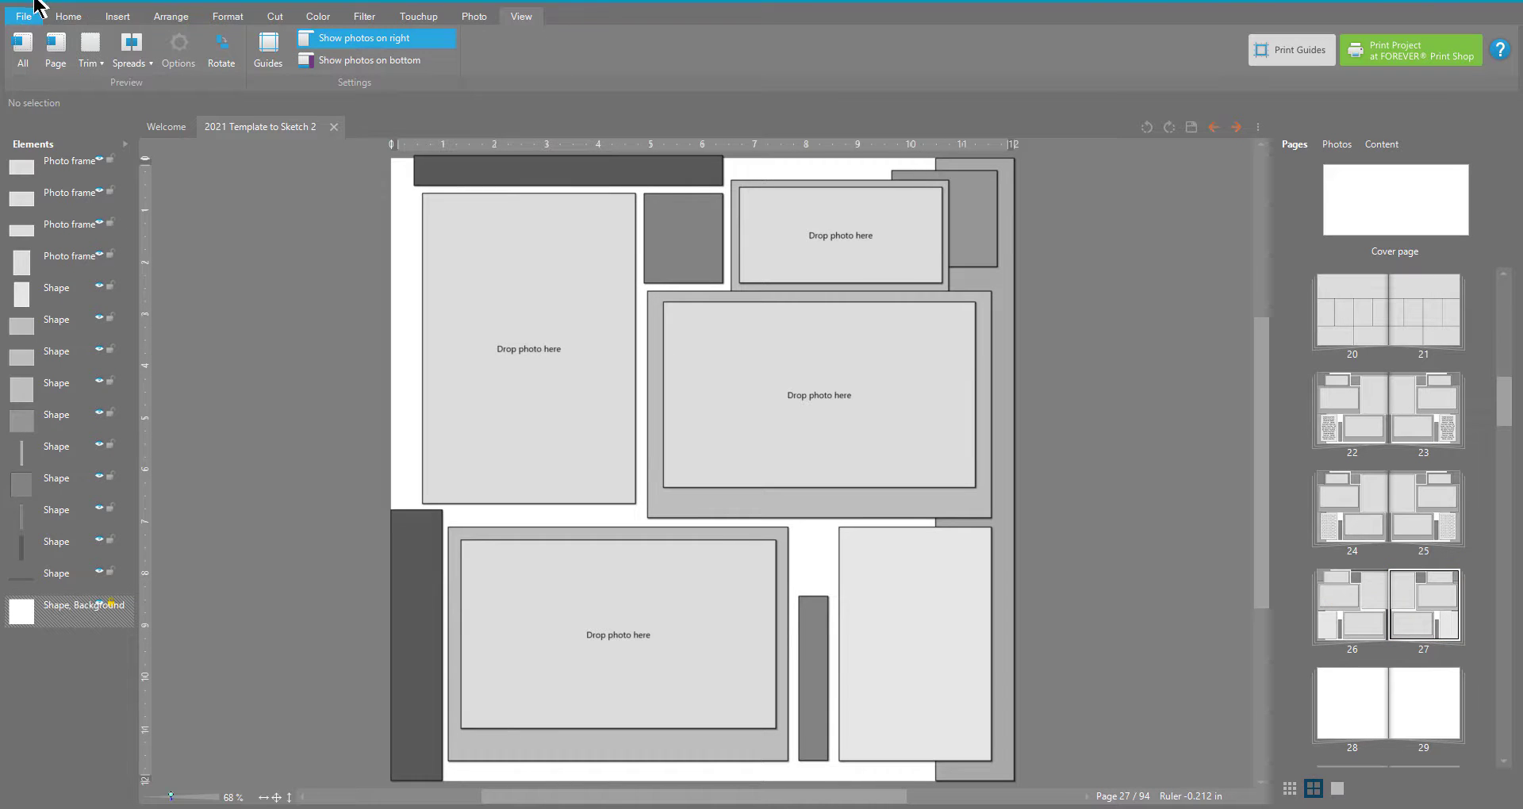
{"action": "left_click", "coordinate": [131, 47]}
{"action": "left_click", "coordinate": [164, 89]}
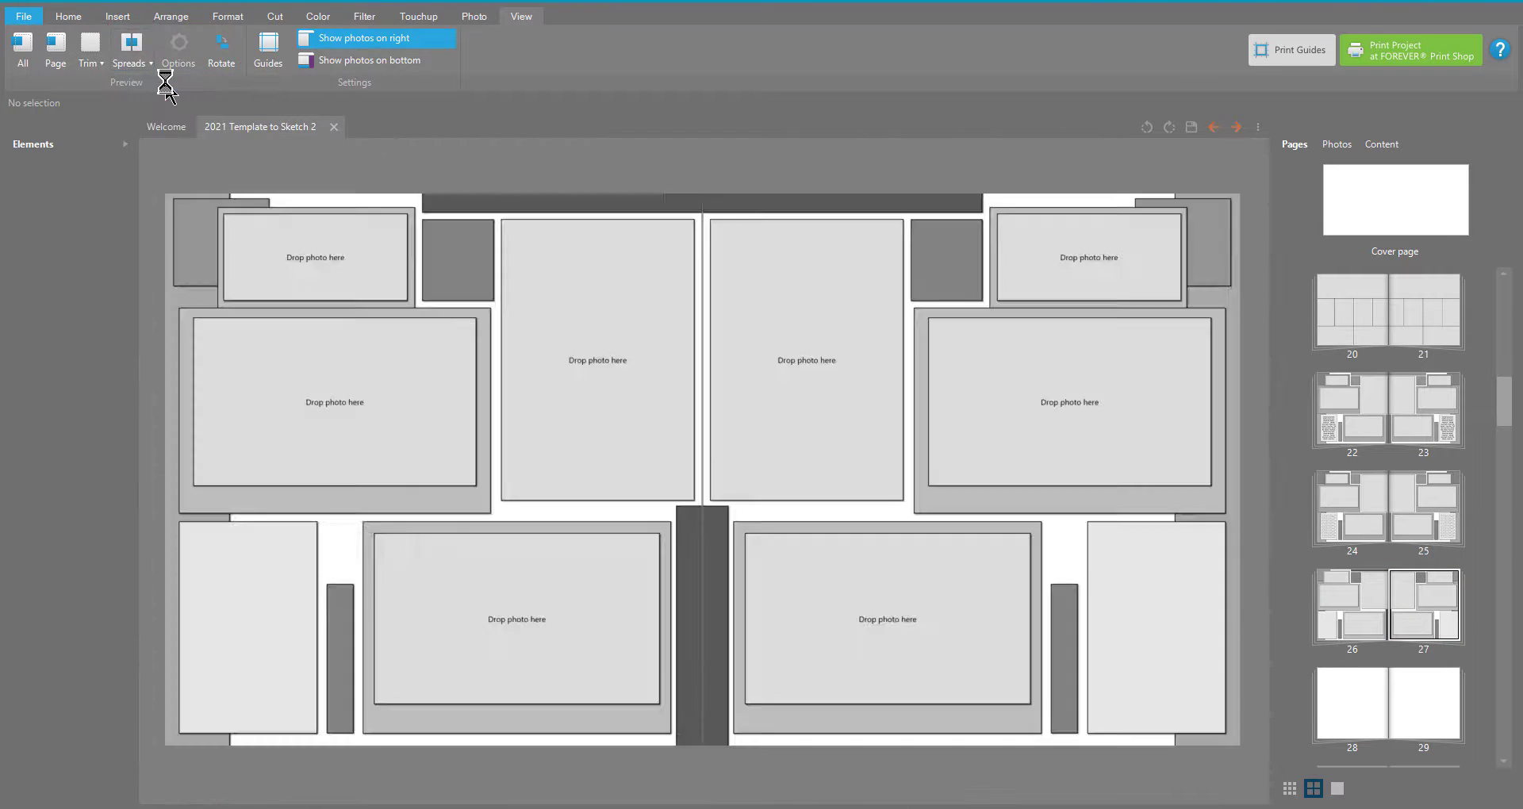